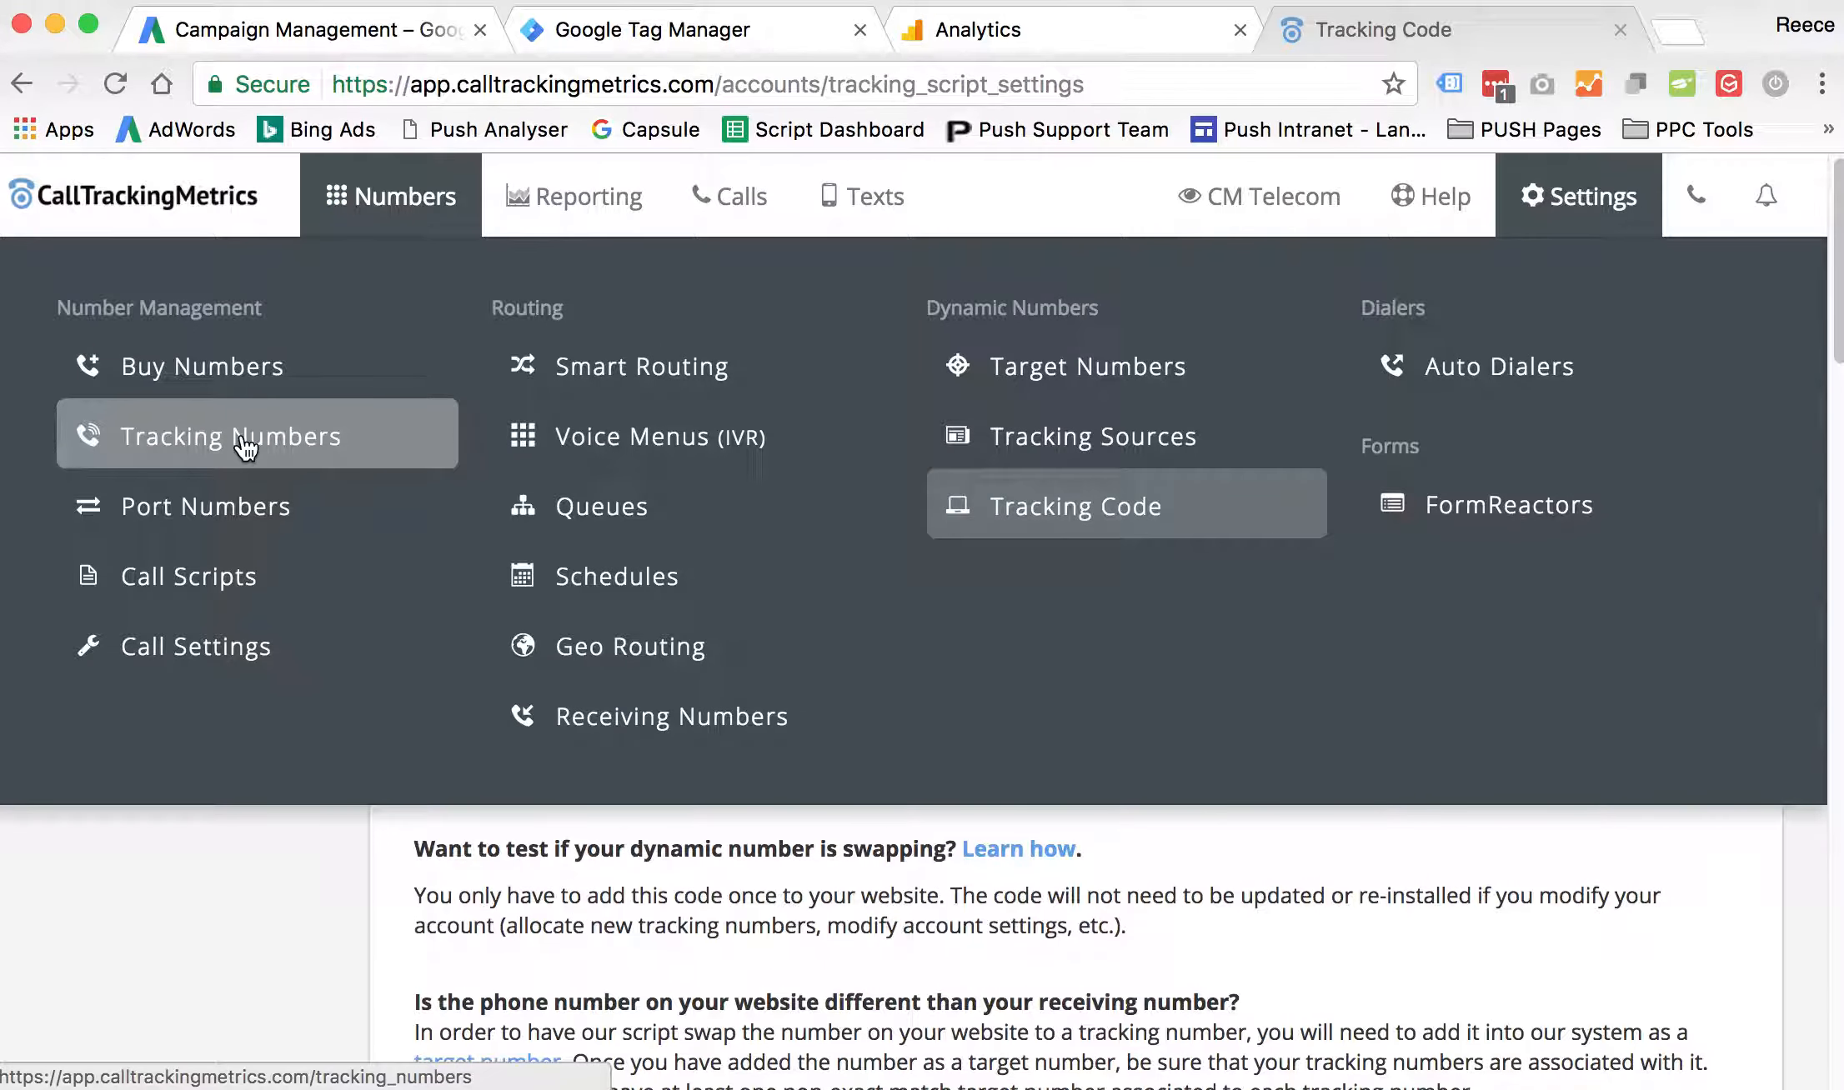
# - Open the tracking numbers list, inspect the receiving number behind the Google AdWords tracking number, and return to the list
pyautogui.click(246, 447)
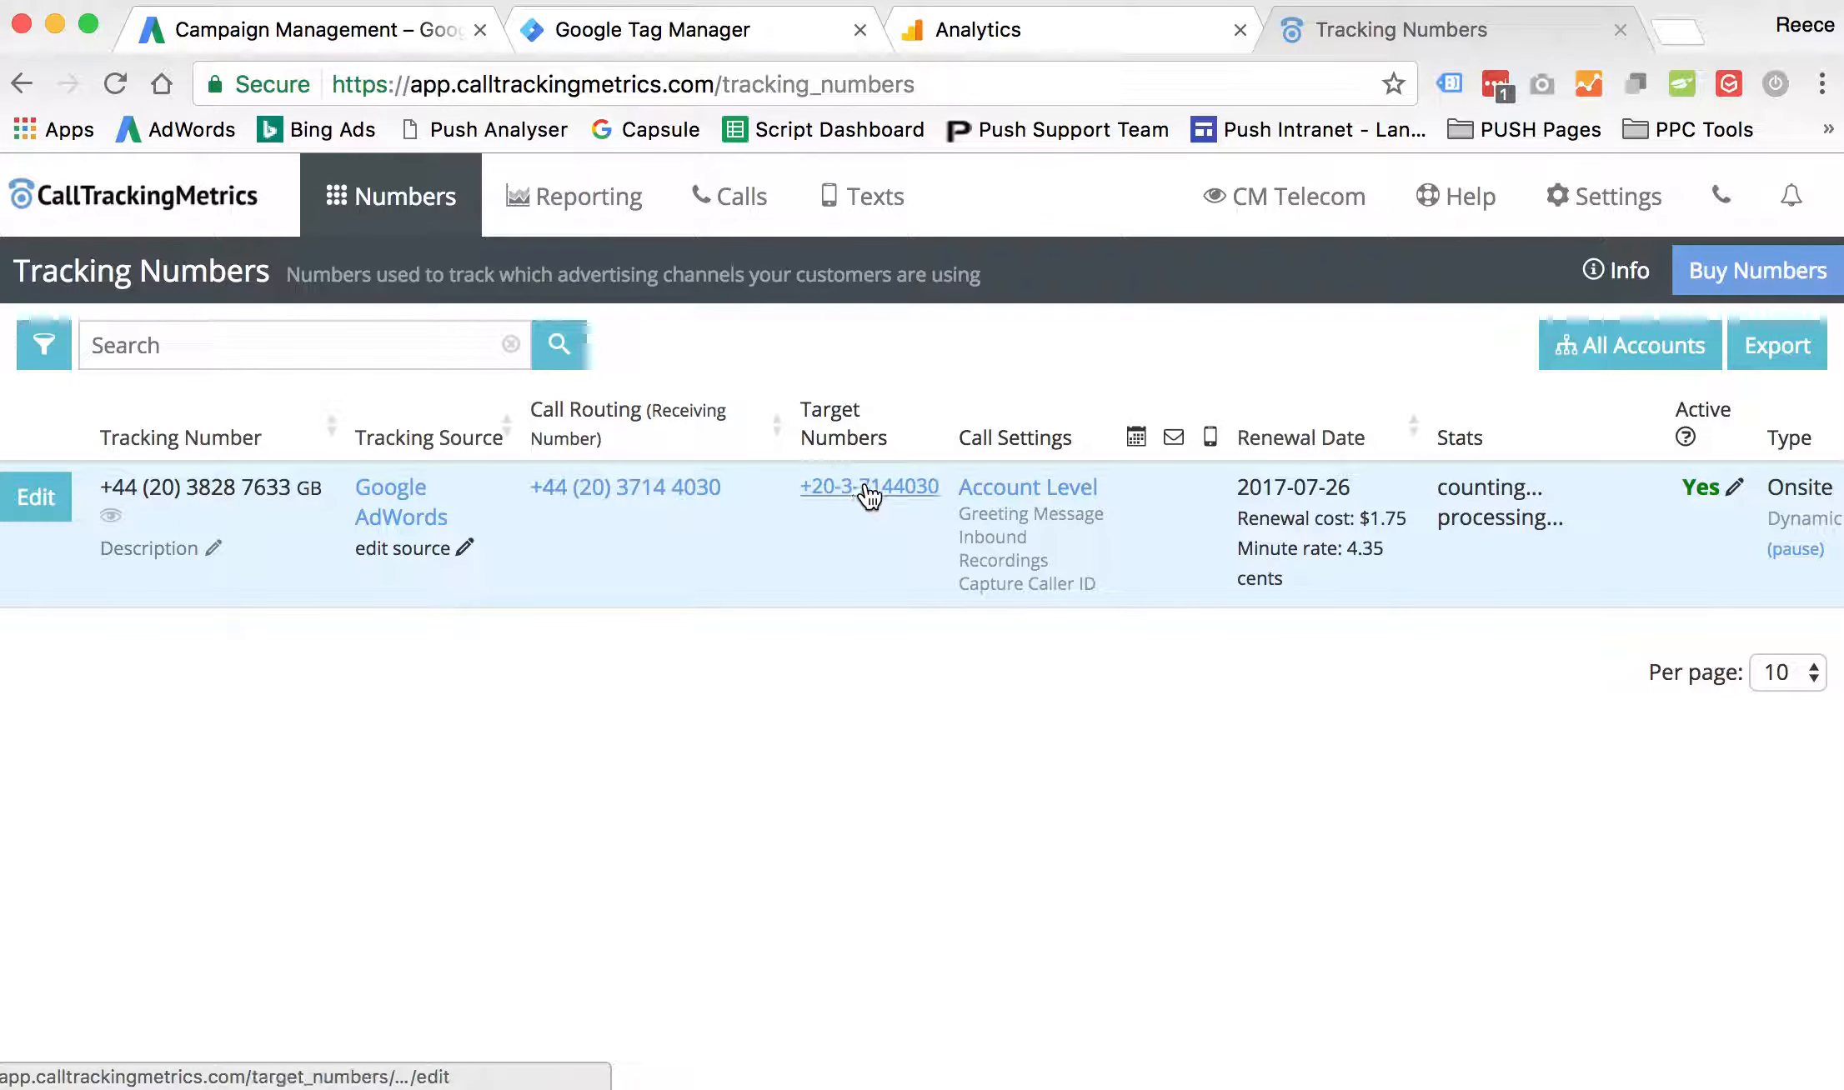
pyautogui.click(647, 506)
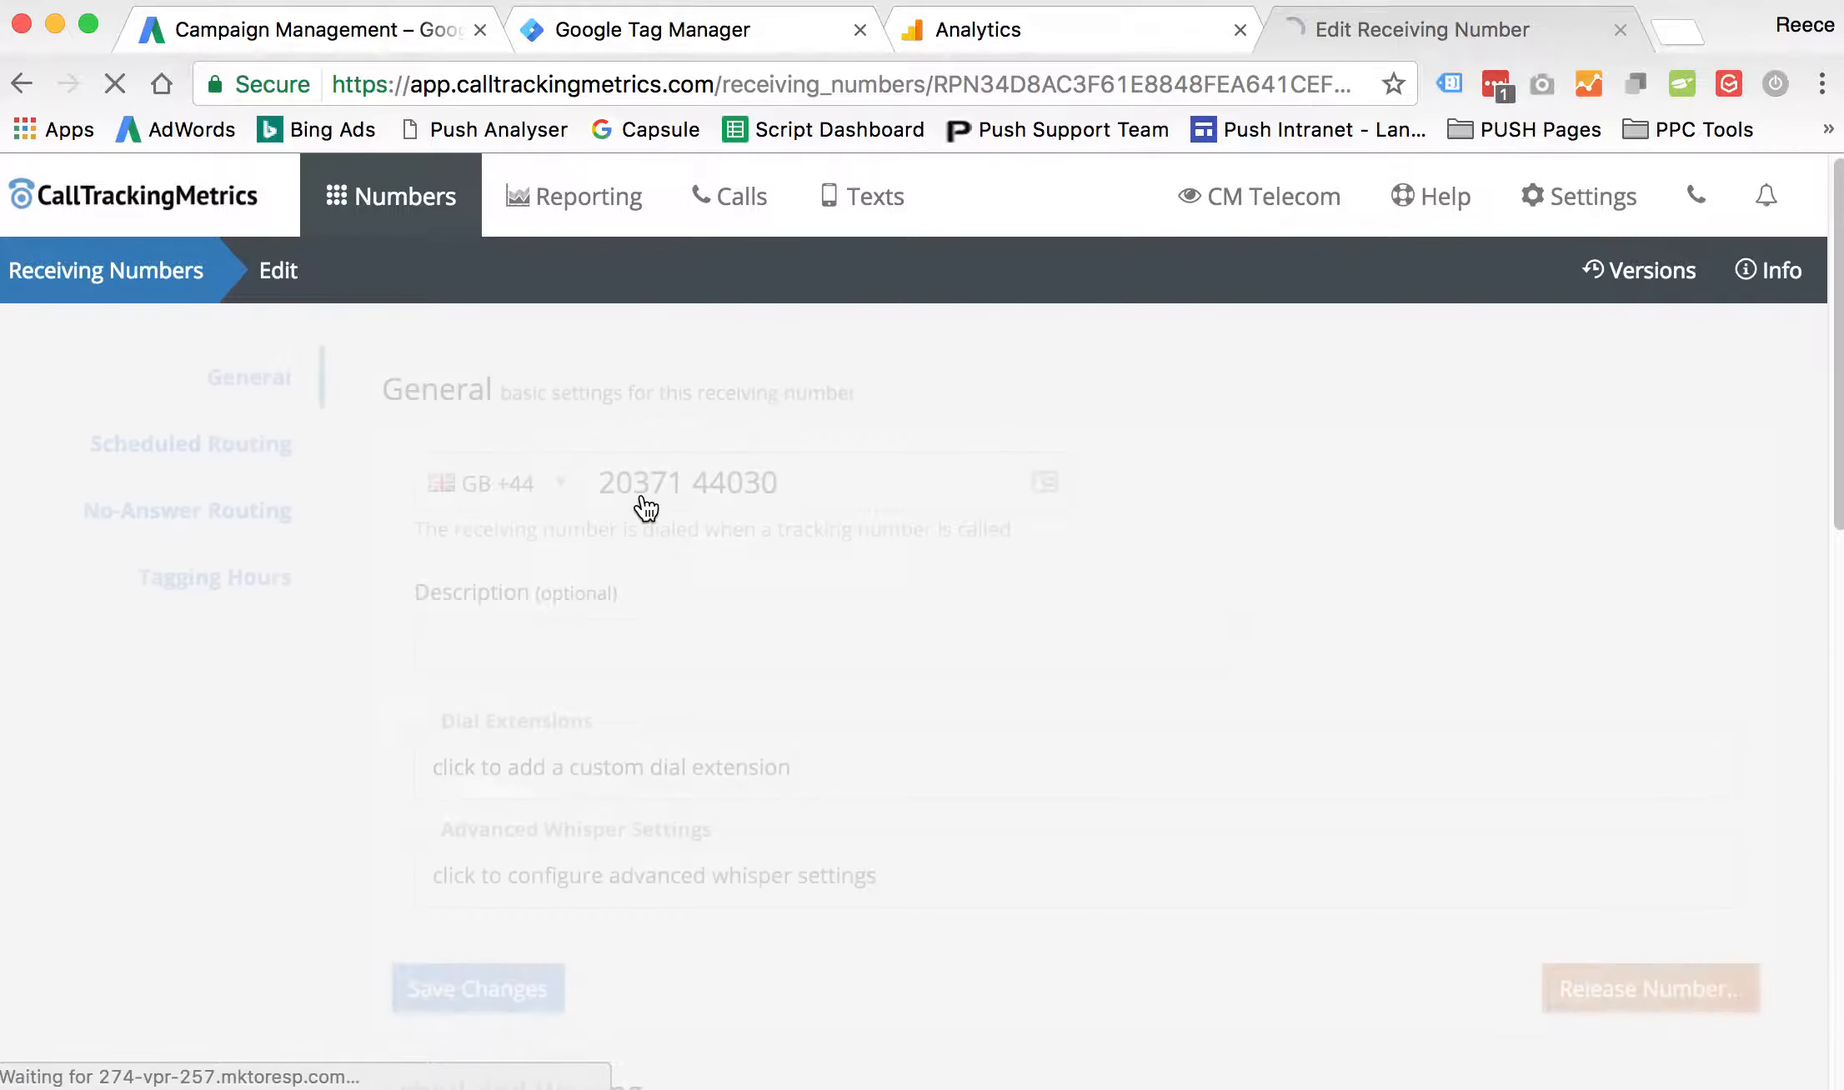
pyautogui.click(664, 491)
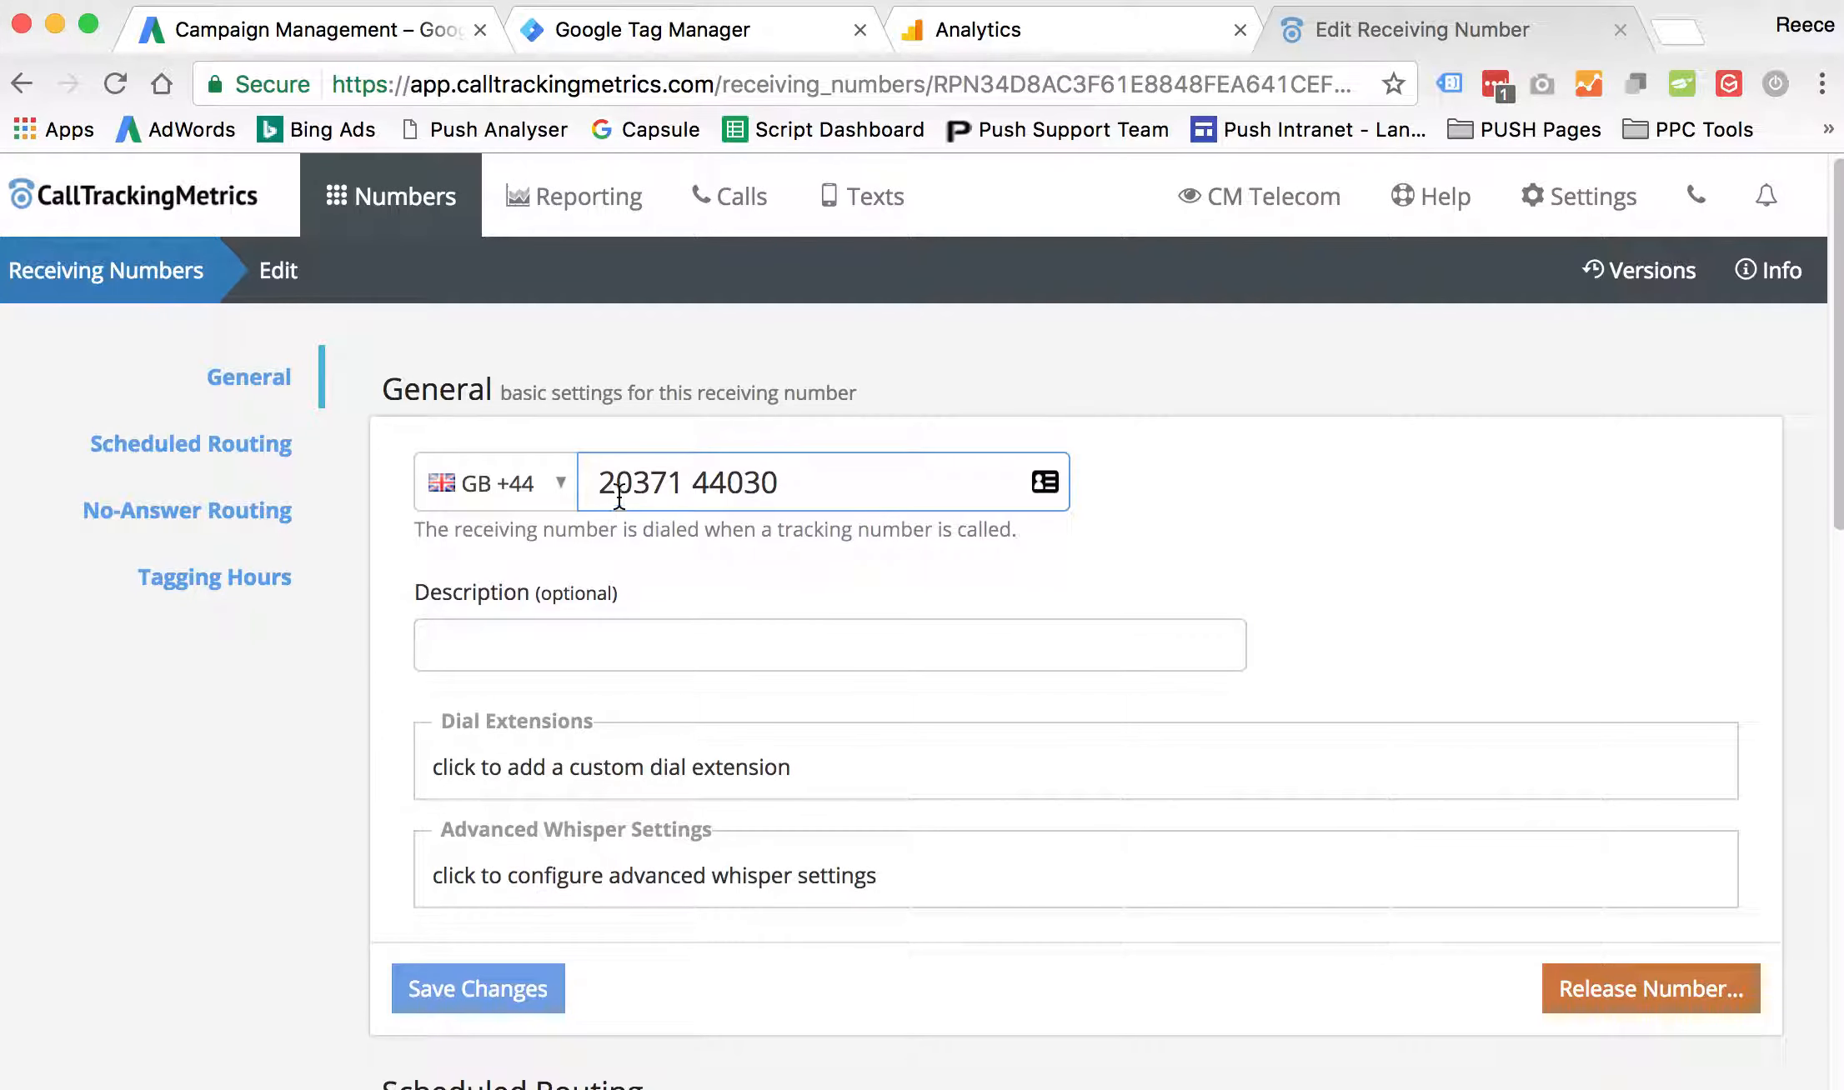
pyautogui.click(1000, 709)
pyautogui.scroll(-5, 750, 852)
pyautogui.scroll(5, 750, 851)
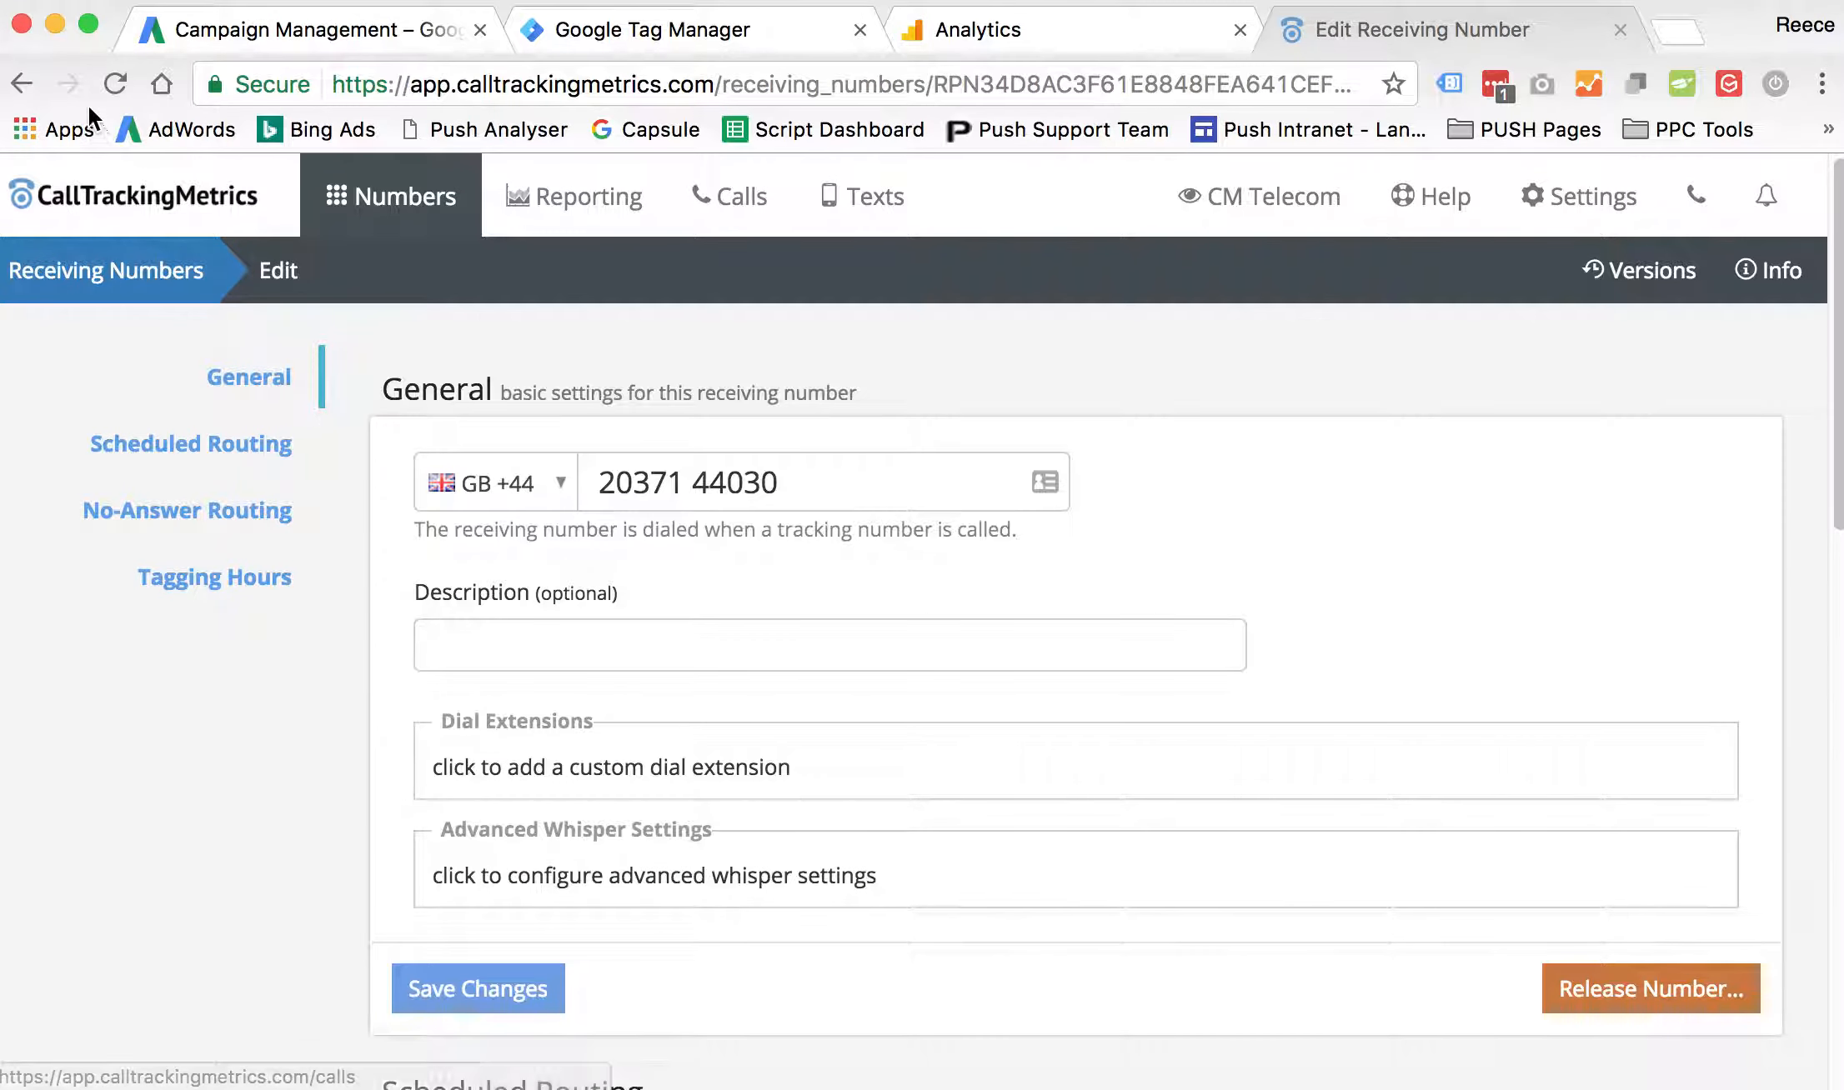
pyautogui.click(25, 84)
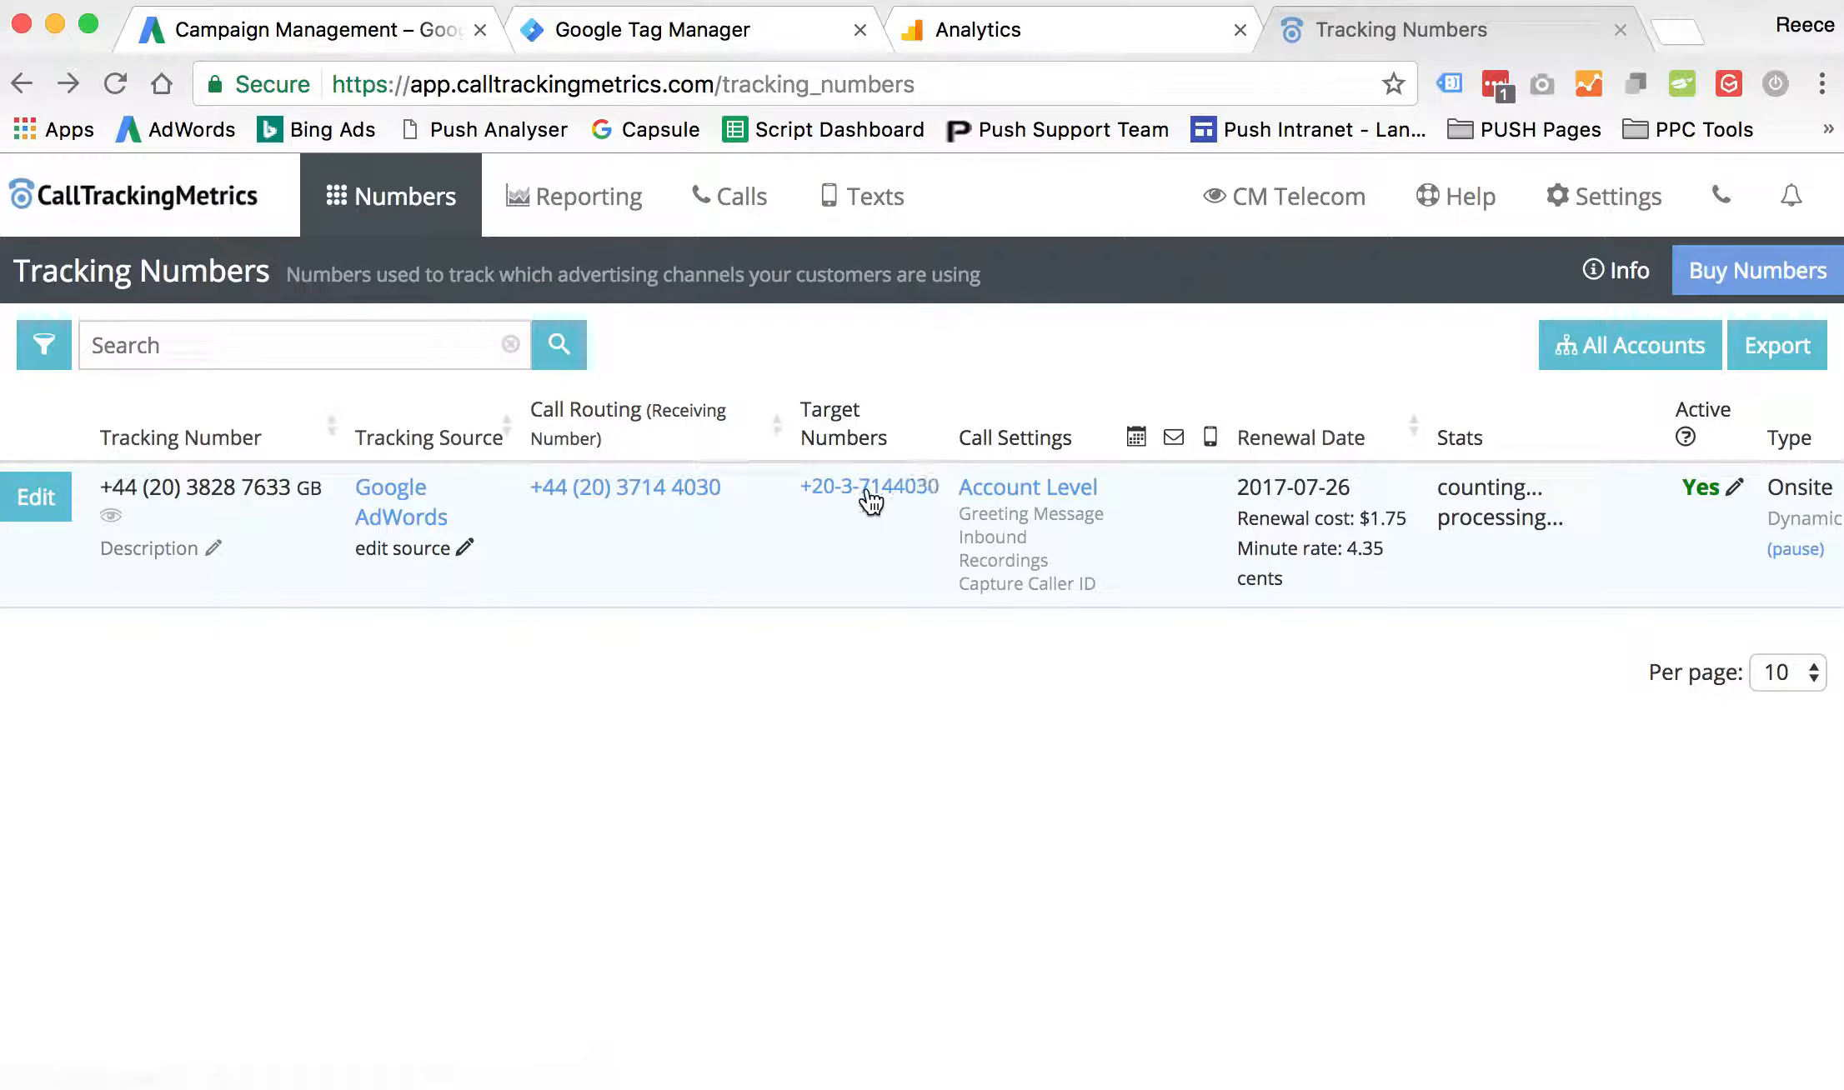
# - Open the Google AdWords tracking number's target number and set its country code to GB +44
pyautogui.click(877, 497)
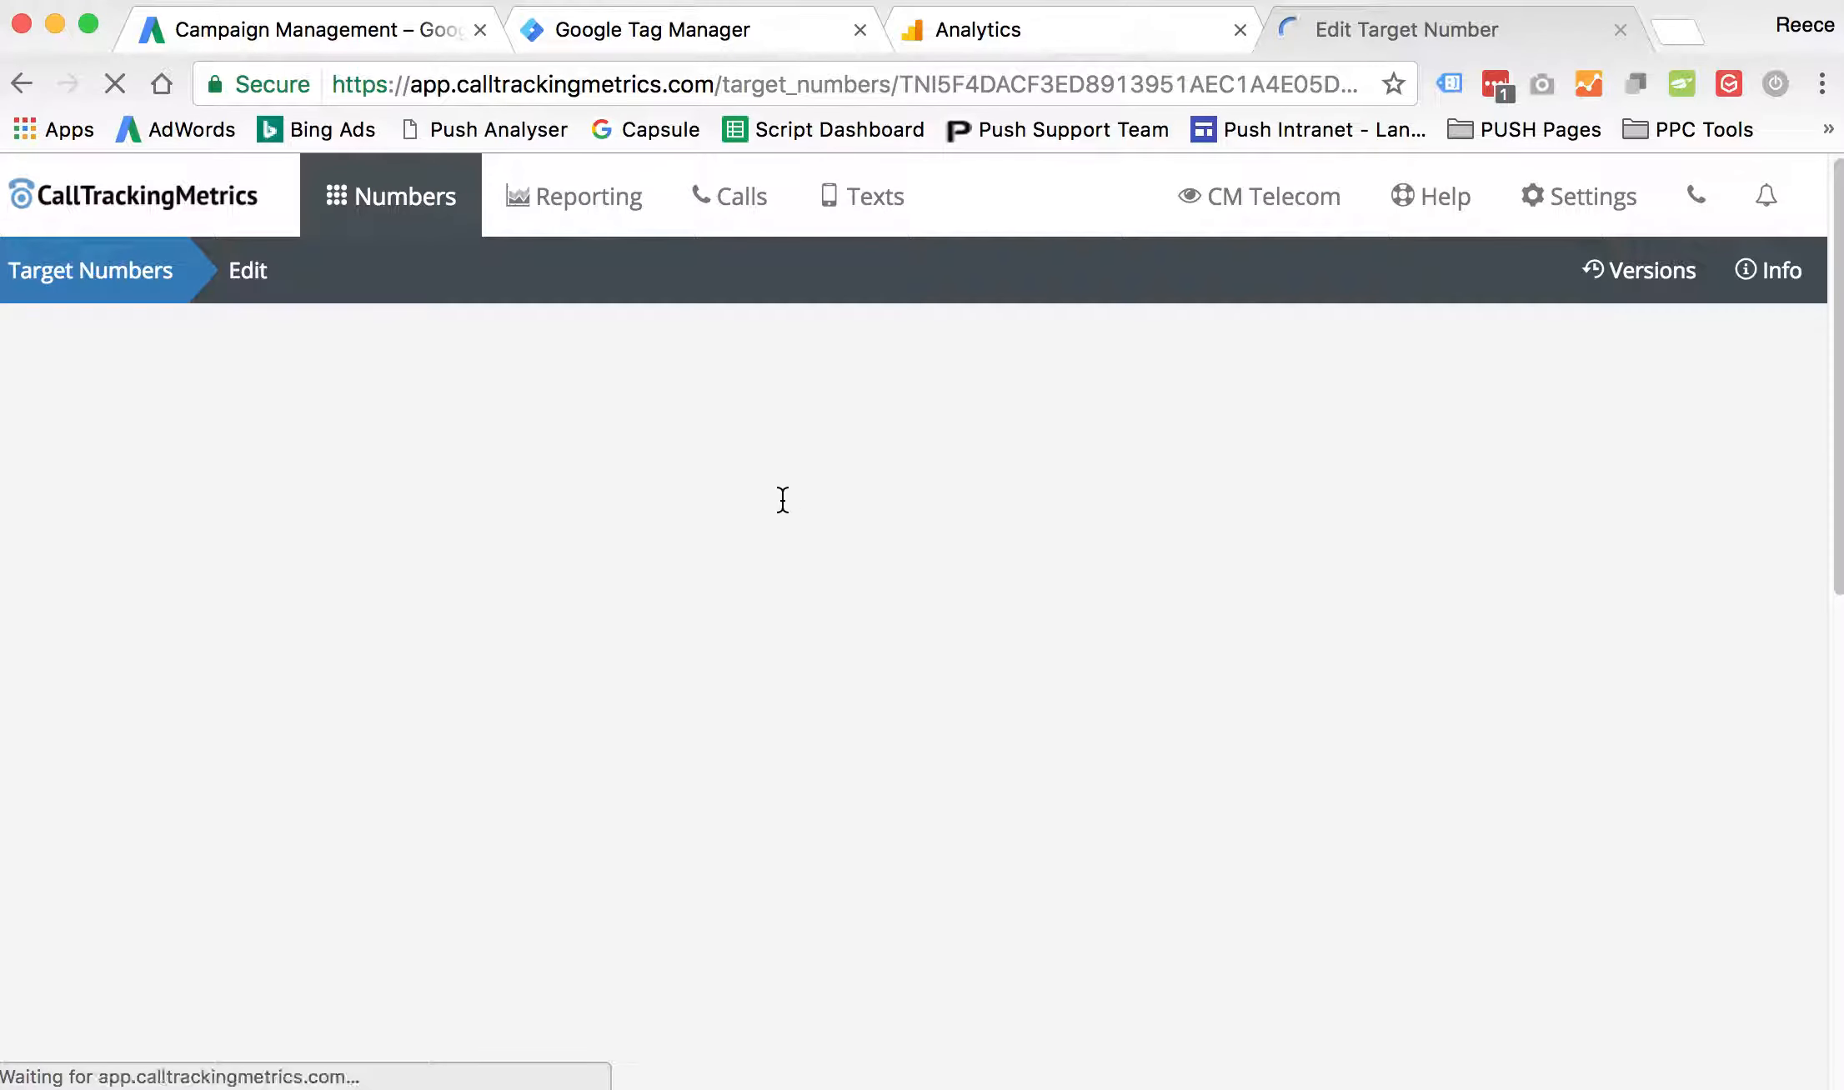
pyautogui.scroll(-3, 563, 692)
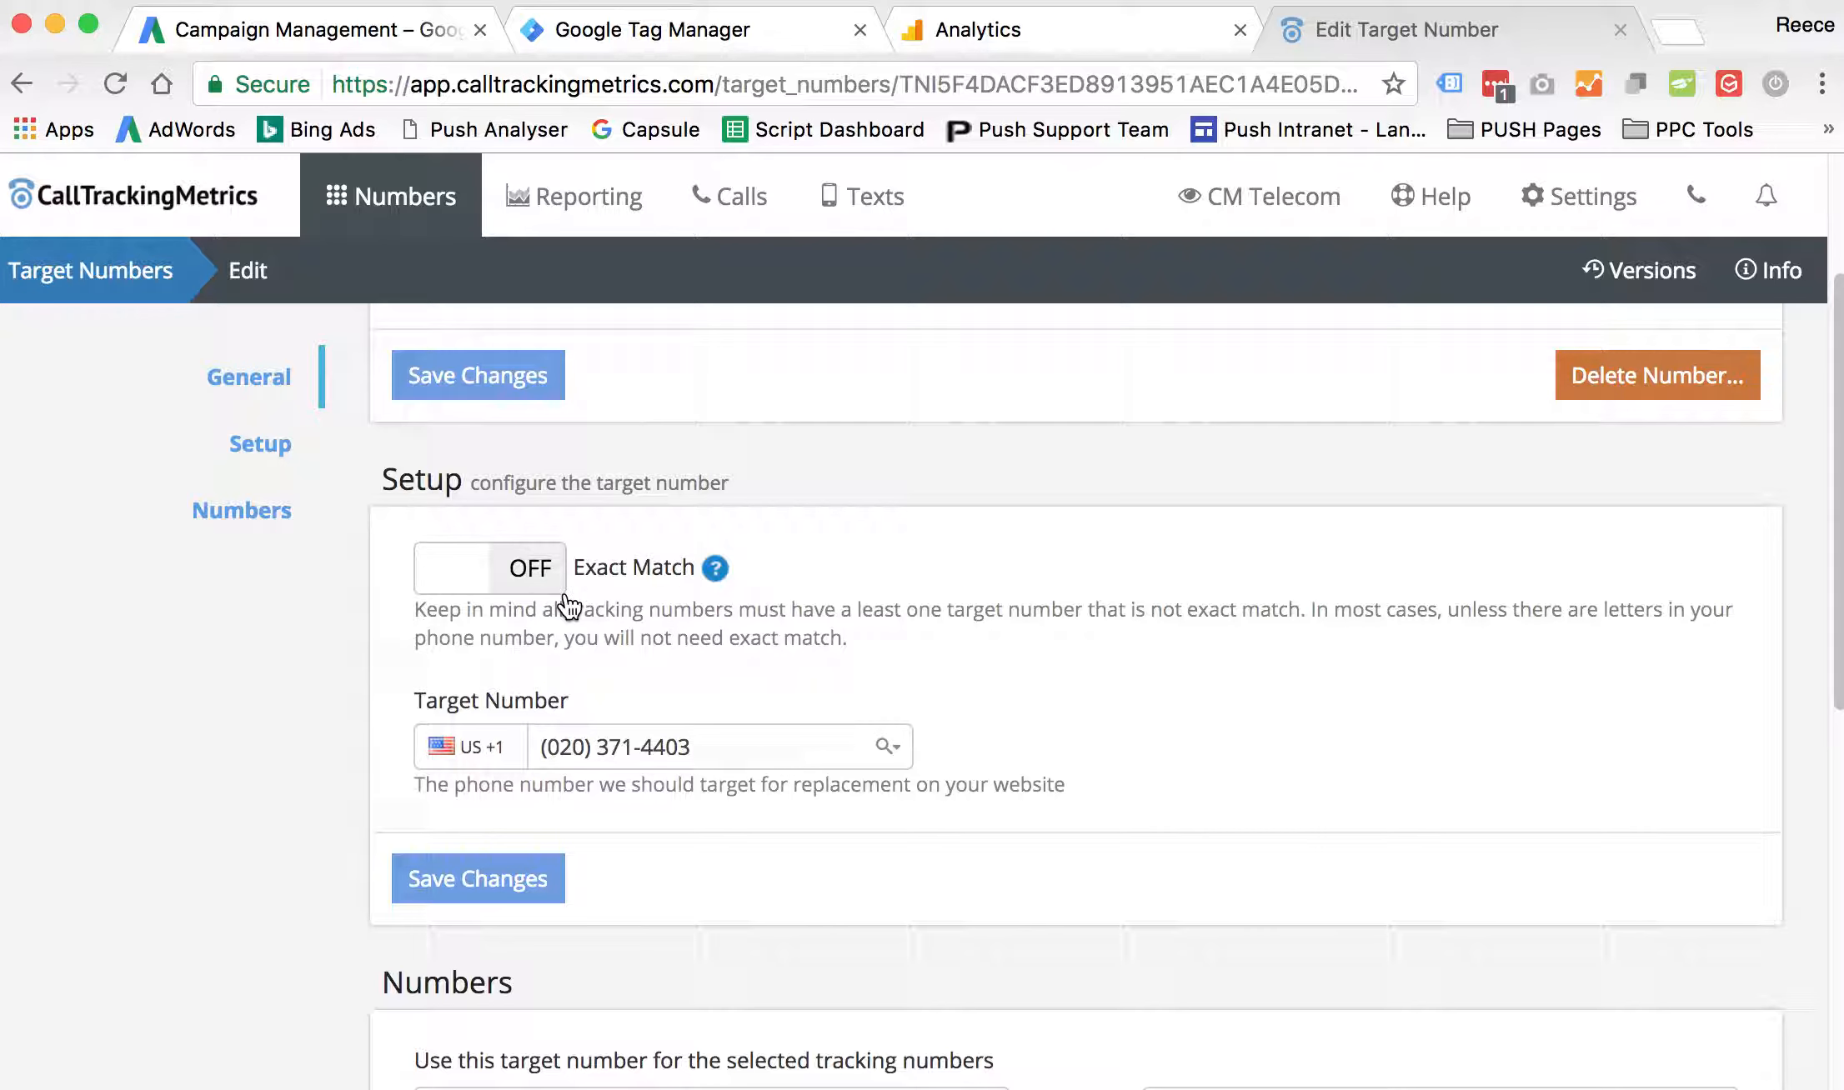
pyautogui.click(478, 751)
pyautogui.scroll(-1, 481, 609)
pyautogui.scroll(1, 500, 500)
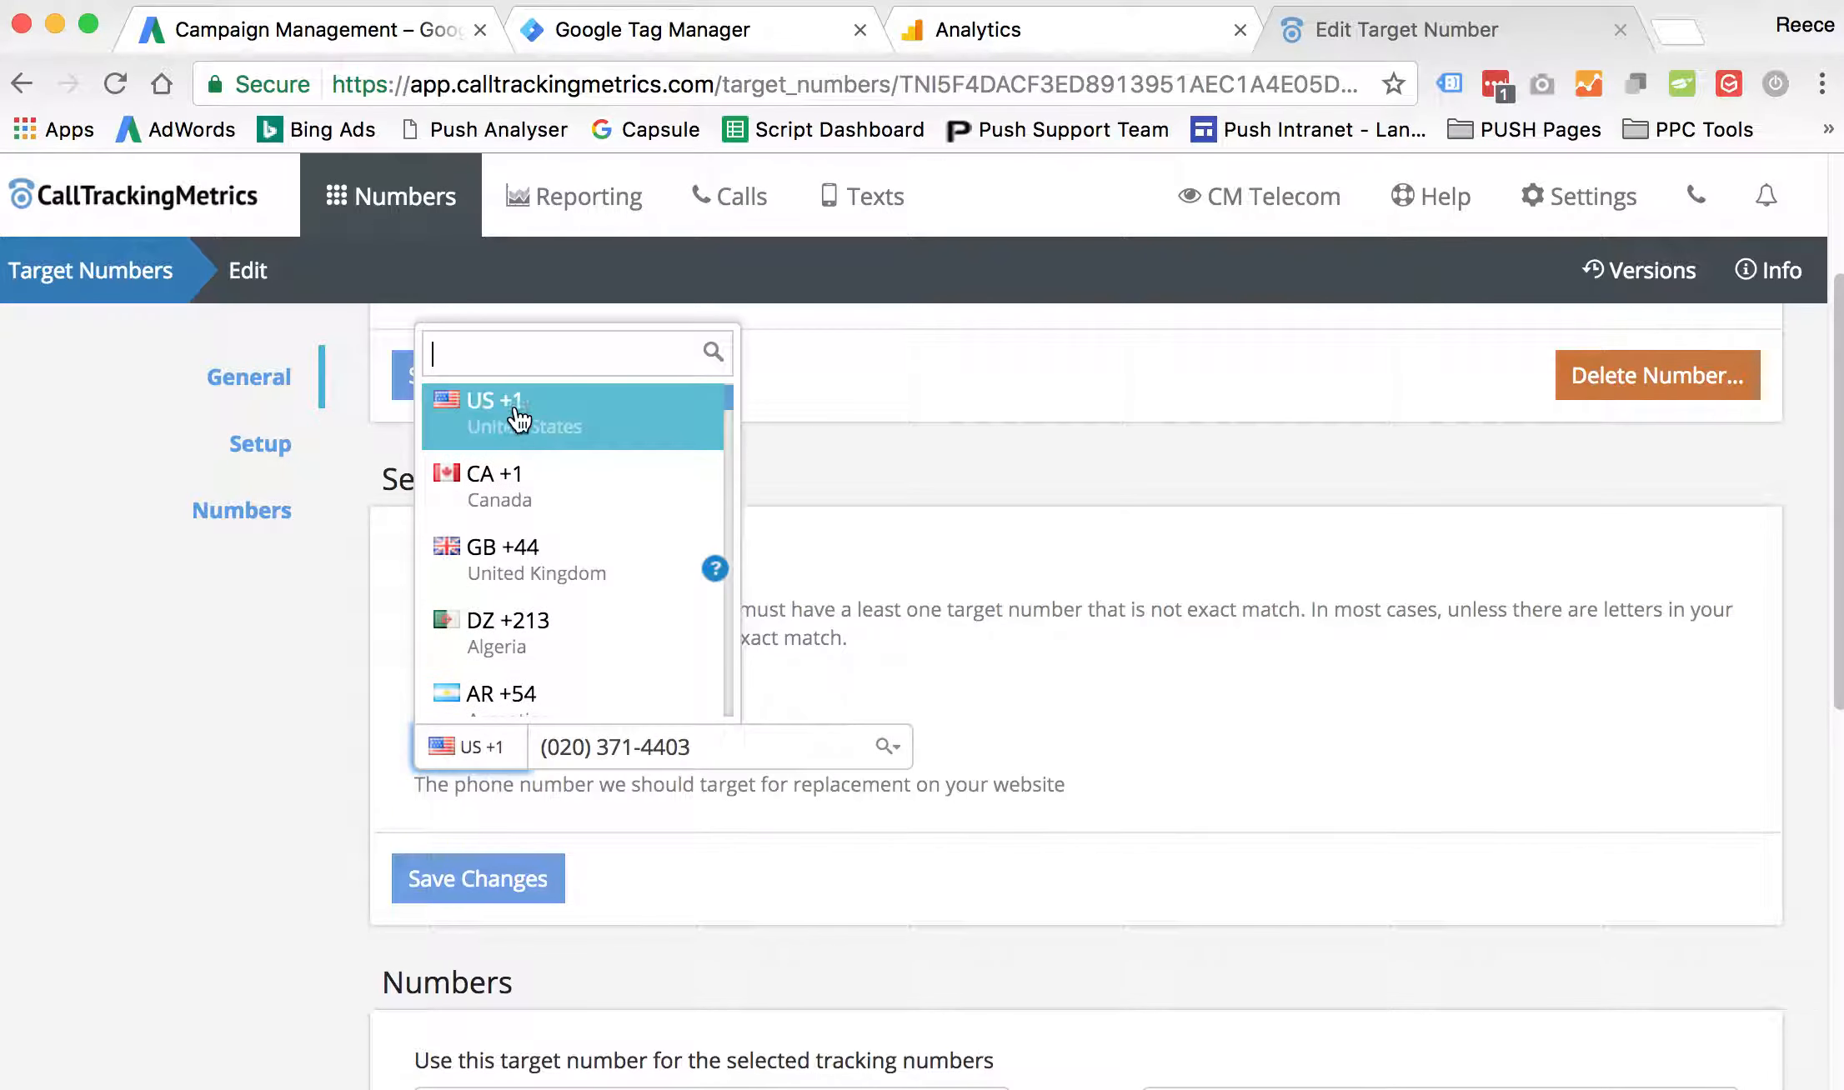
pyautogui.write('gb')
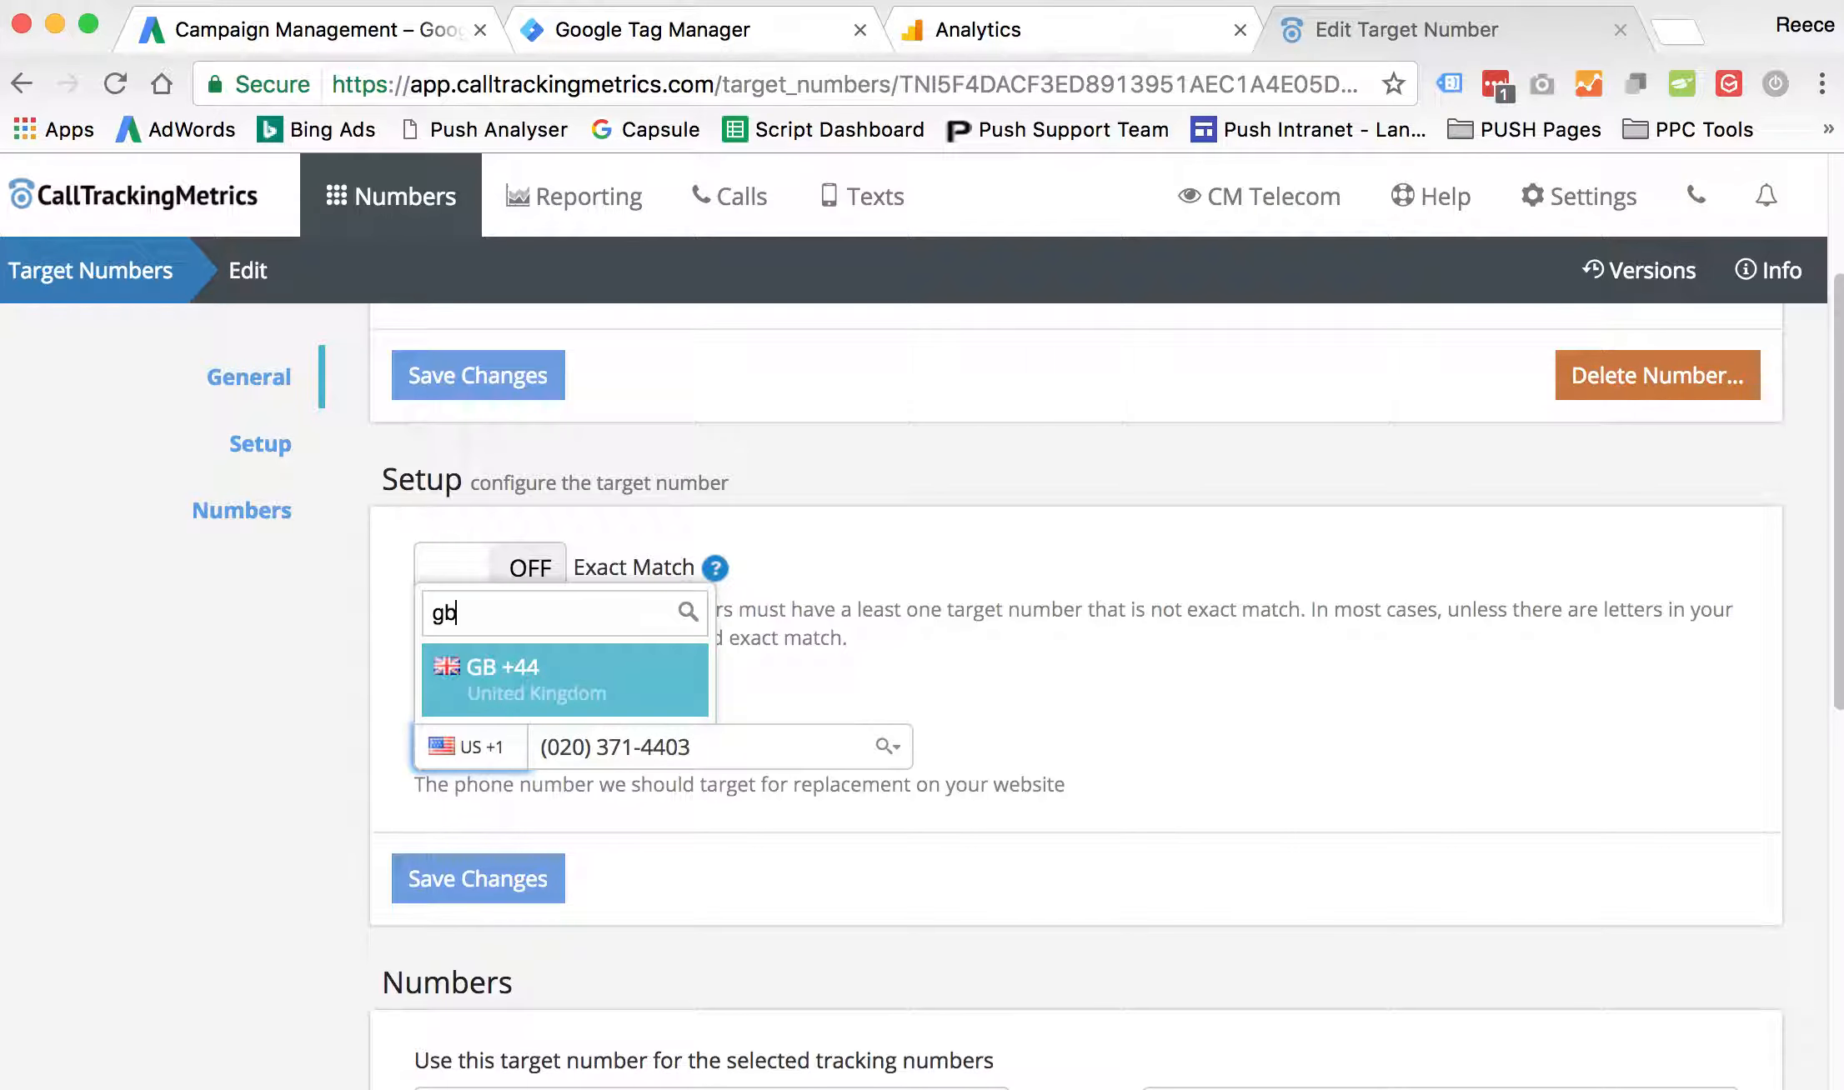
pyautogui.click(527, 654)
pyautogui.click(560, 754)
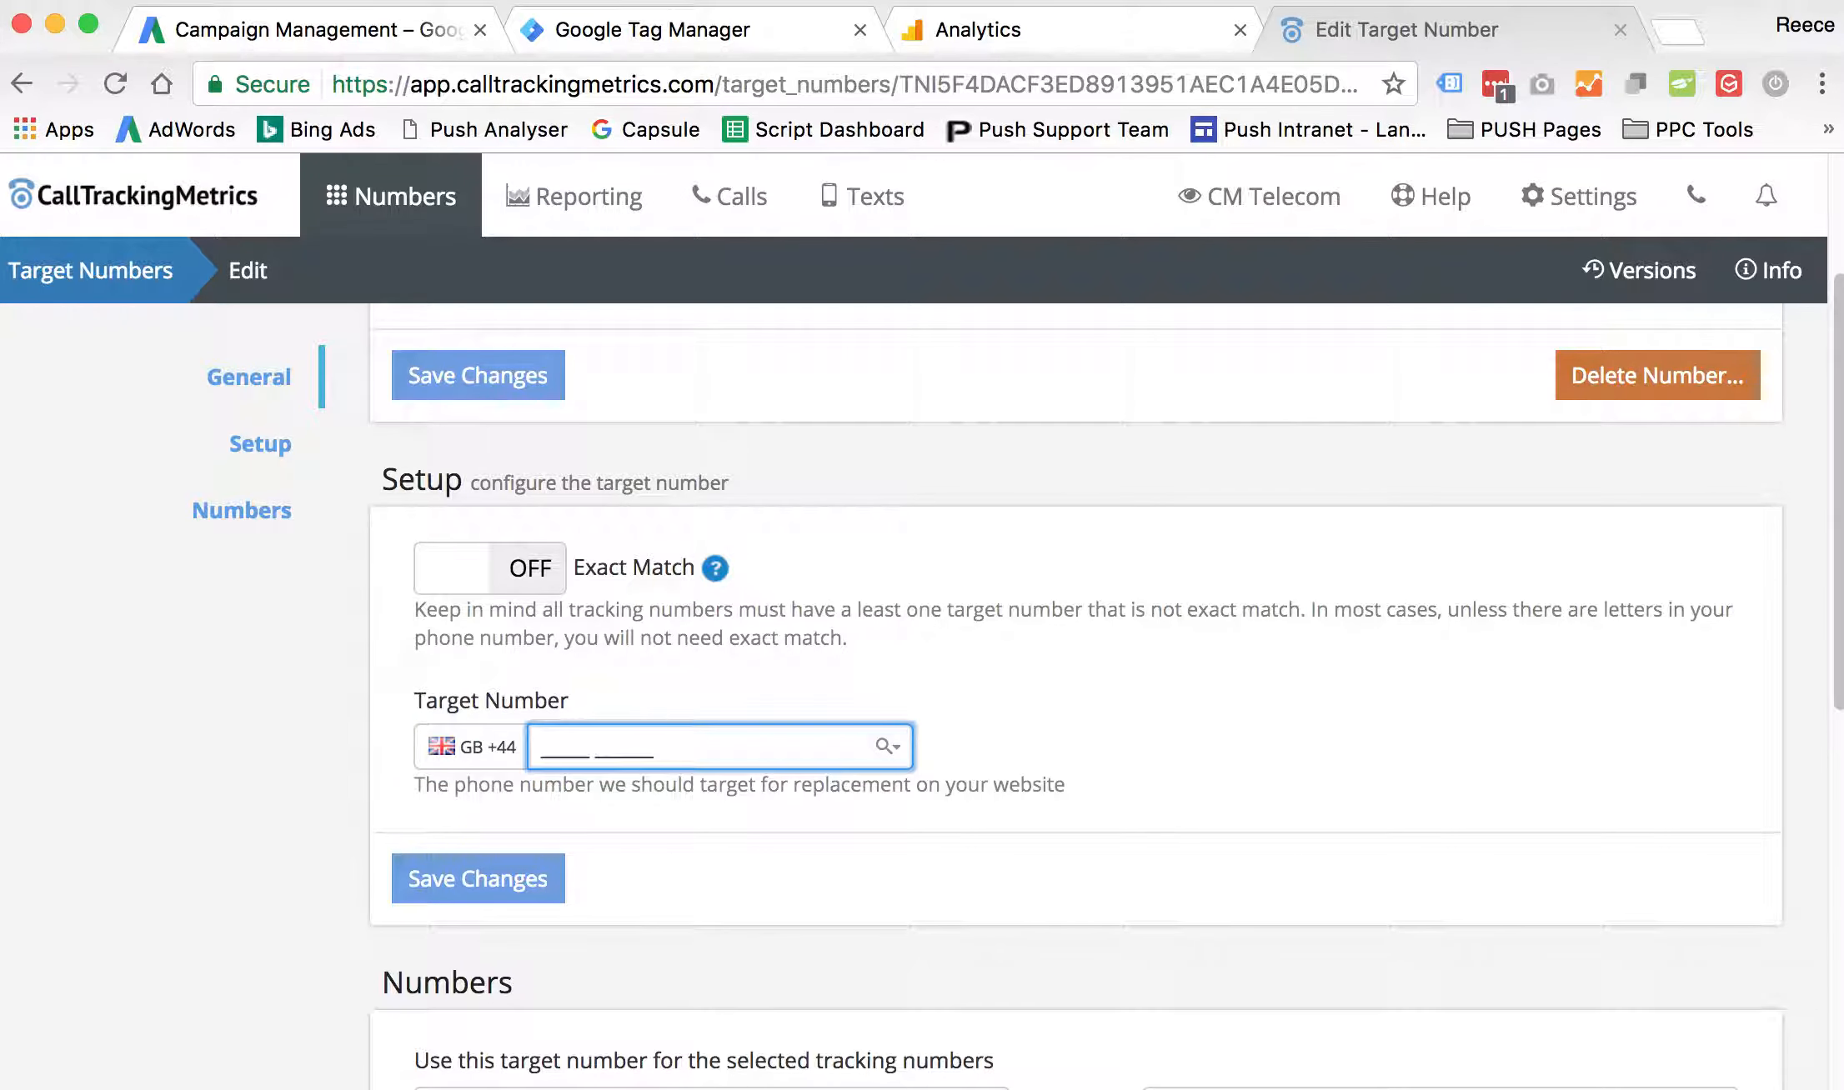
# - Copy the business phone number without its country prefix from the text note into the Target Number field and save the changes
pyautogui.press('super+Tab')
pyautogui.moveTo(1019, 846); pyautogui.dragTo(812, 863)
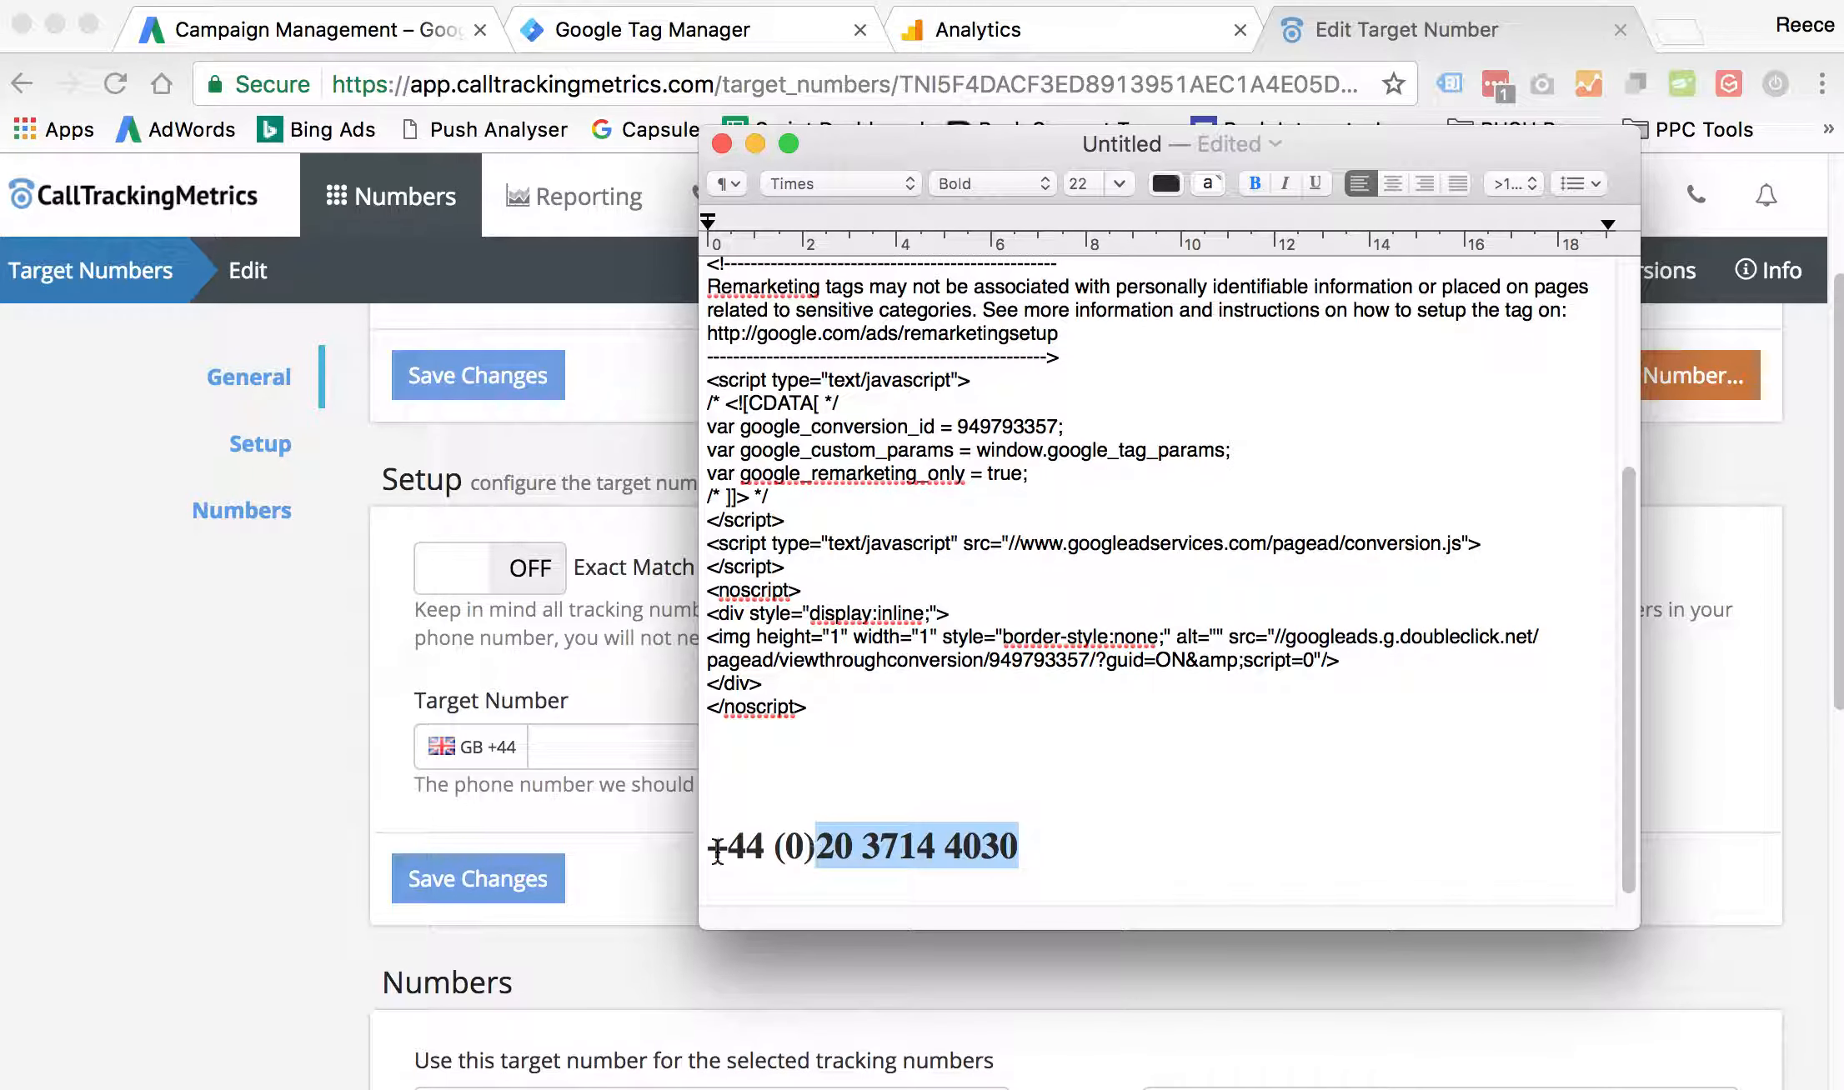
pyautogui.click(590, 750)
pyautogui.press('super+v')
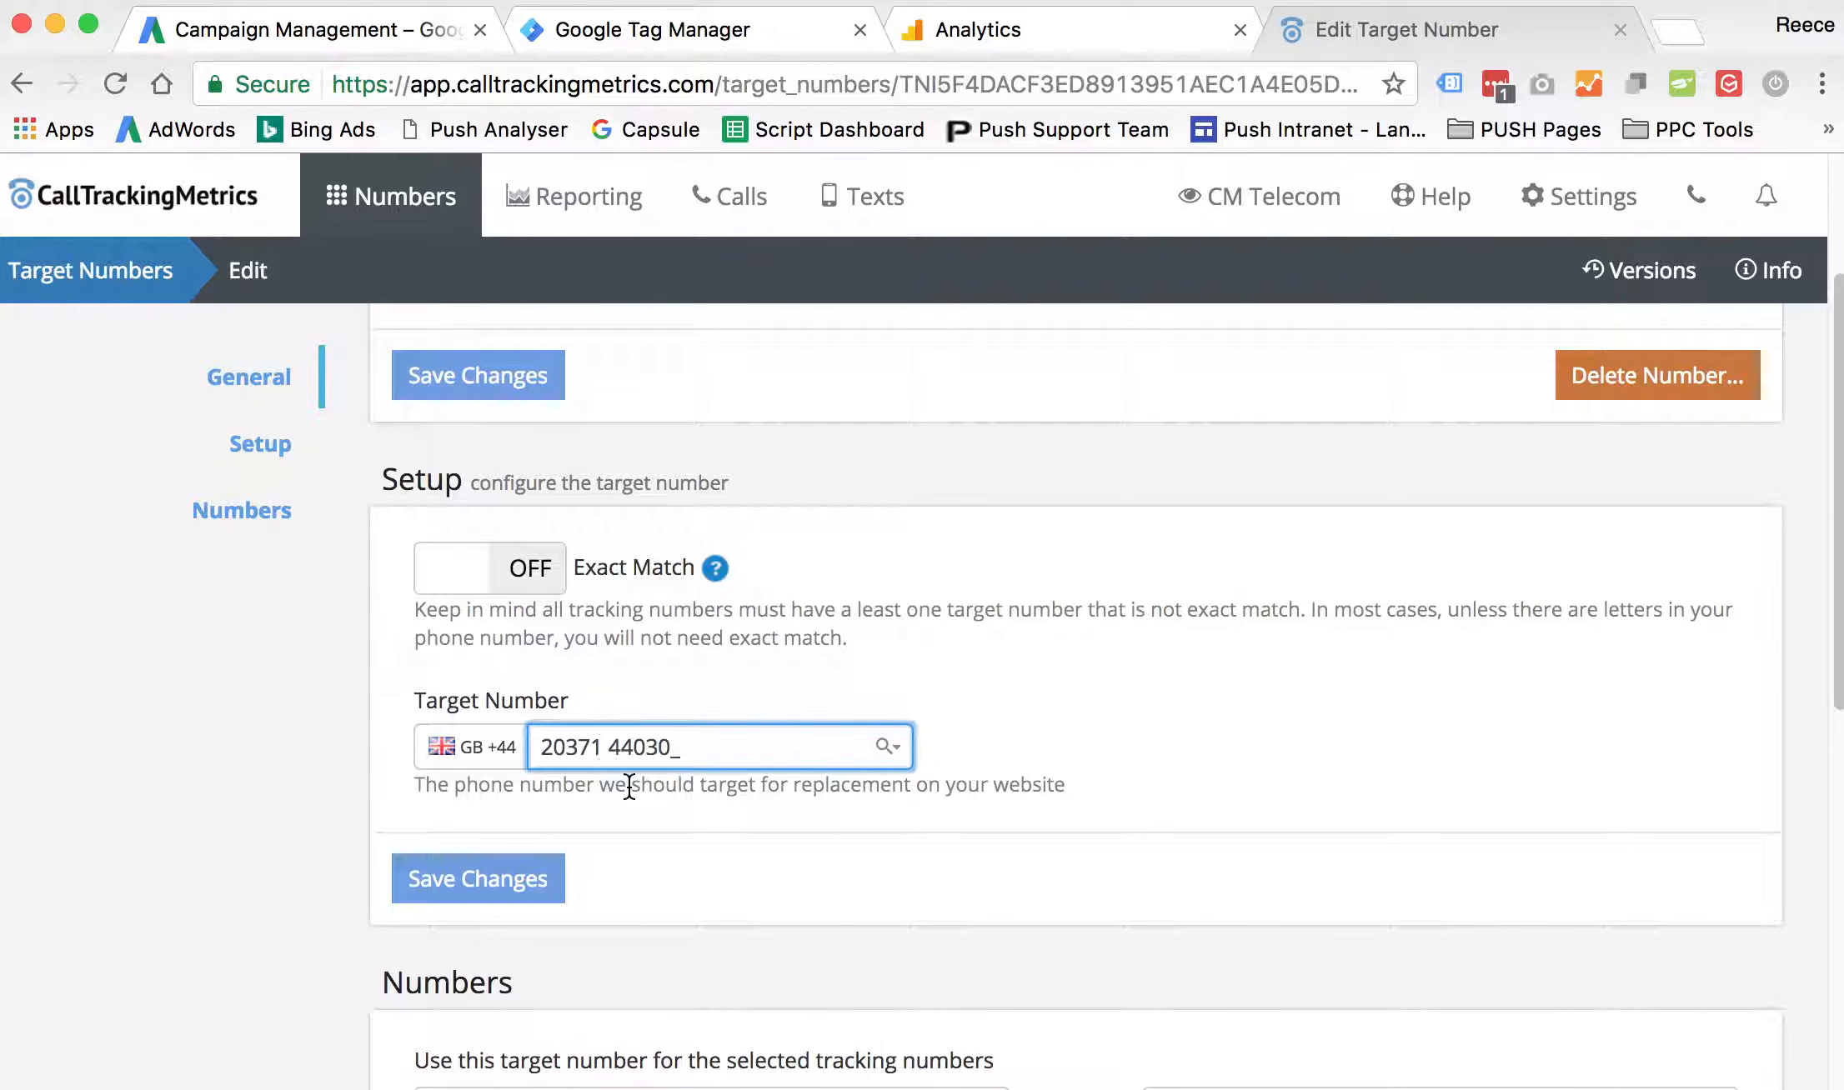
pyautogui.click(775, 867)
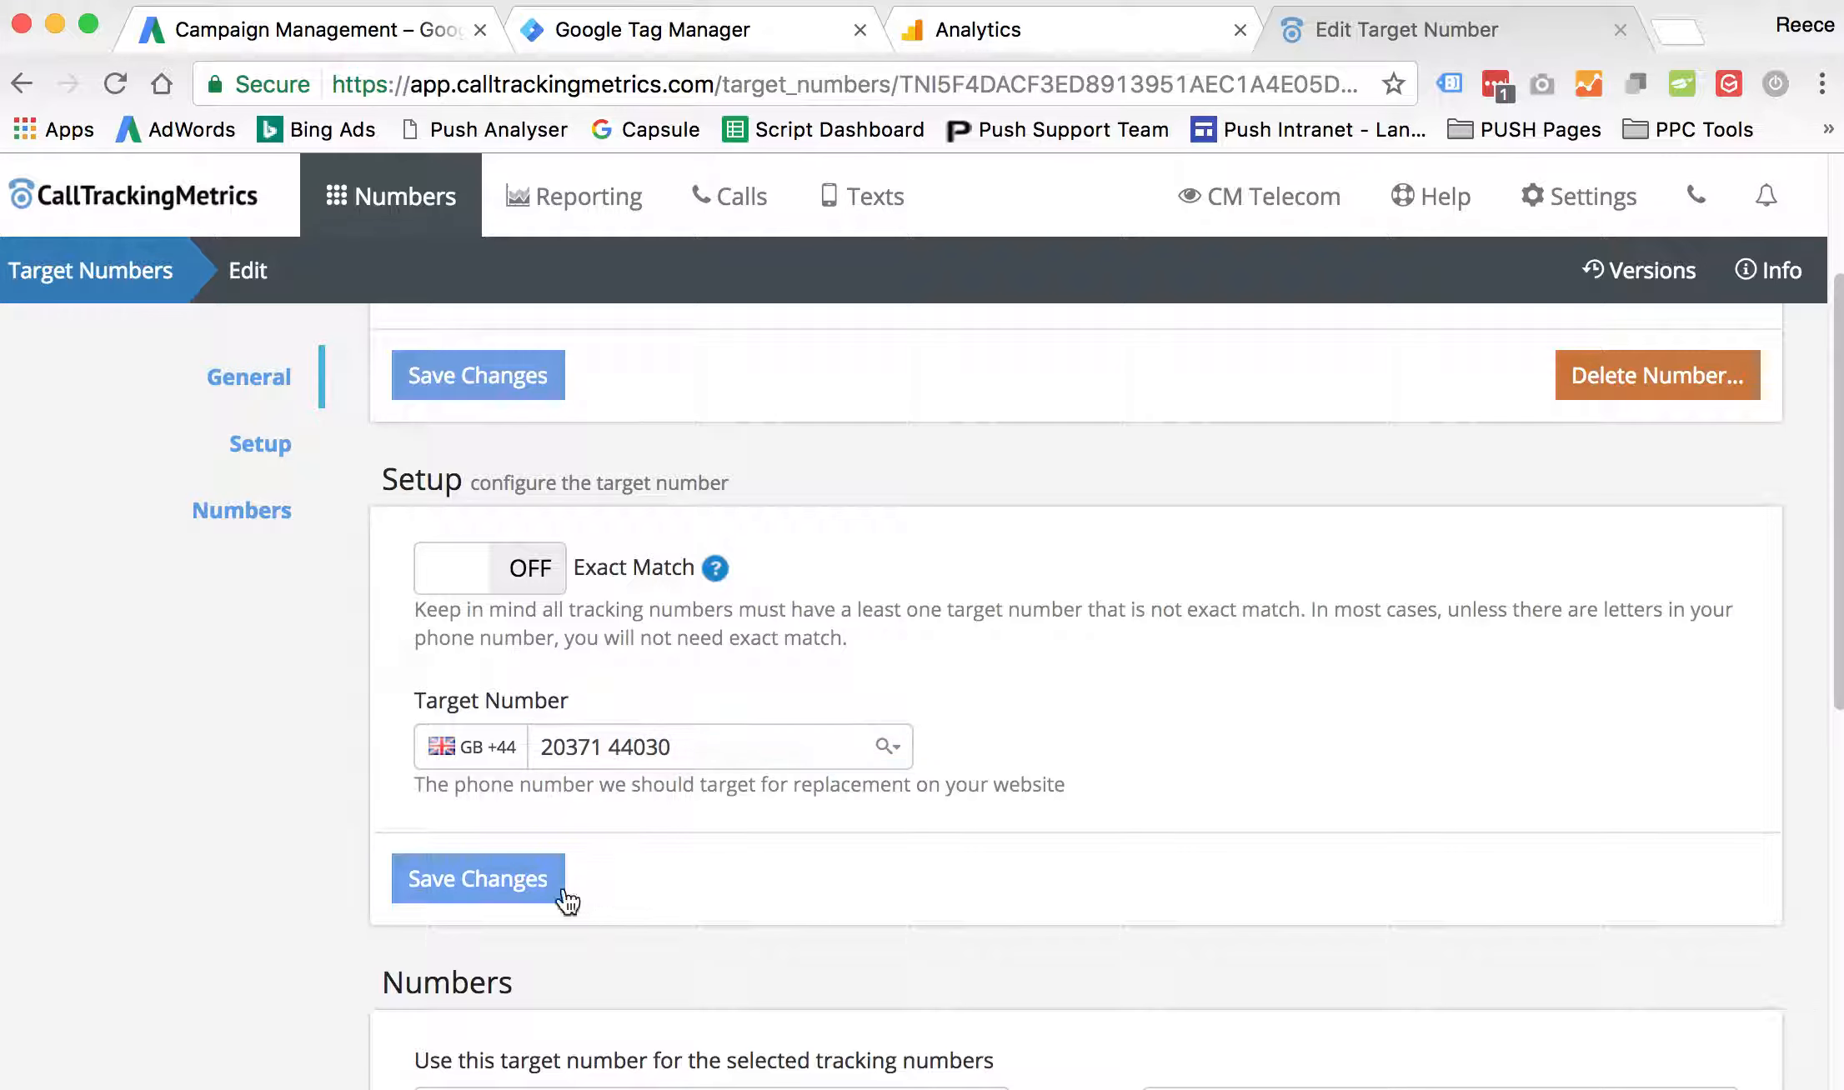
pyautogui.click(491, 894)
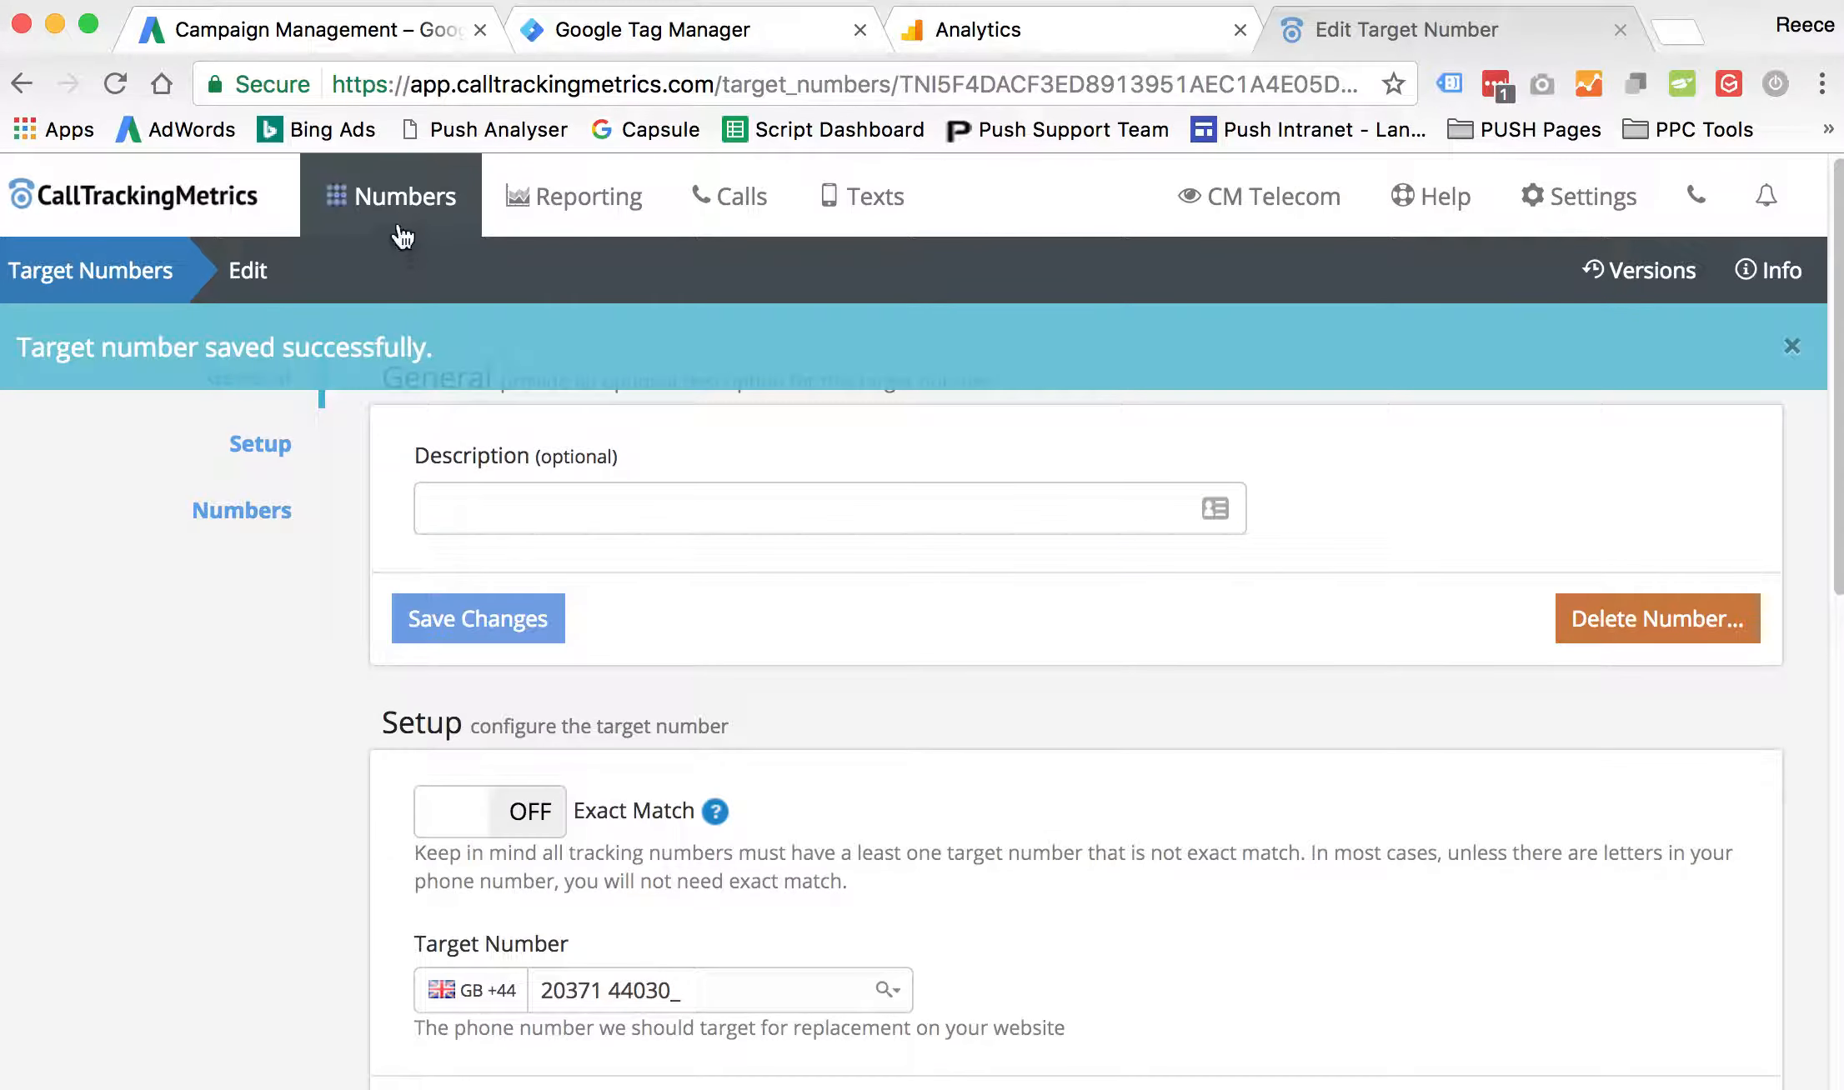
# - Return to the tracking numbers list and check the target number assigned to the Google AdWords tracking number
pyautogui.moveTo(400, 221)
pyautogui.click(204, 438)
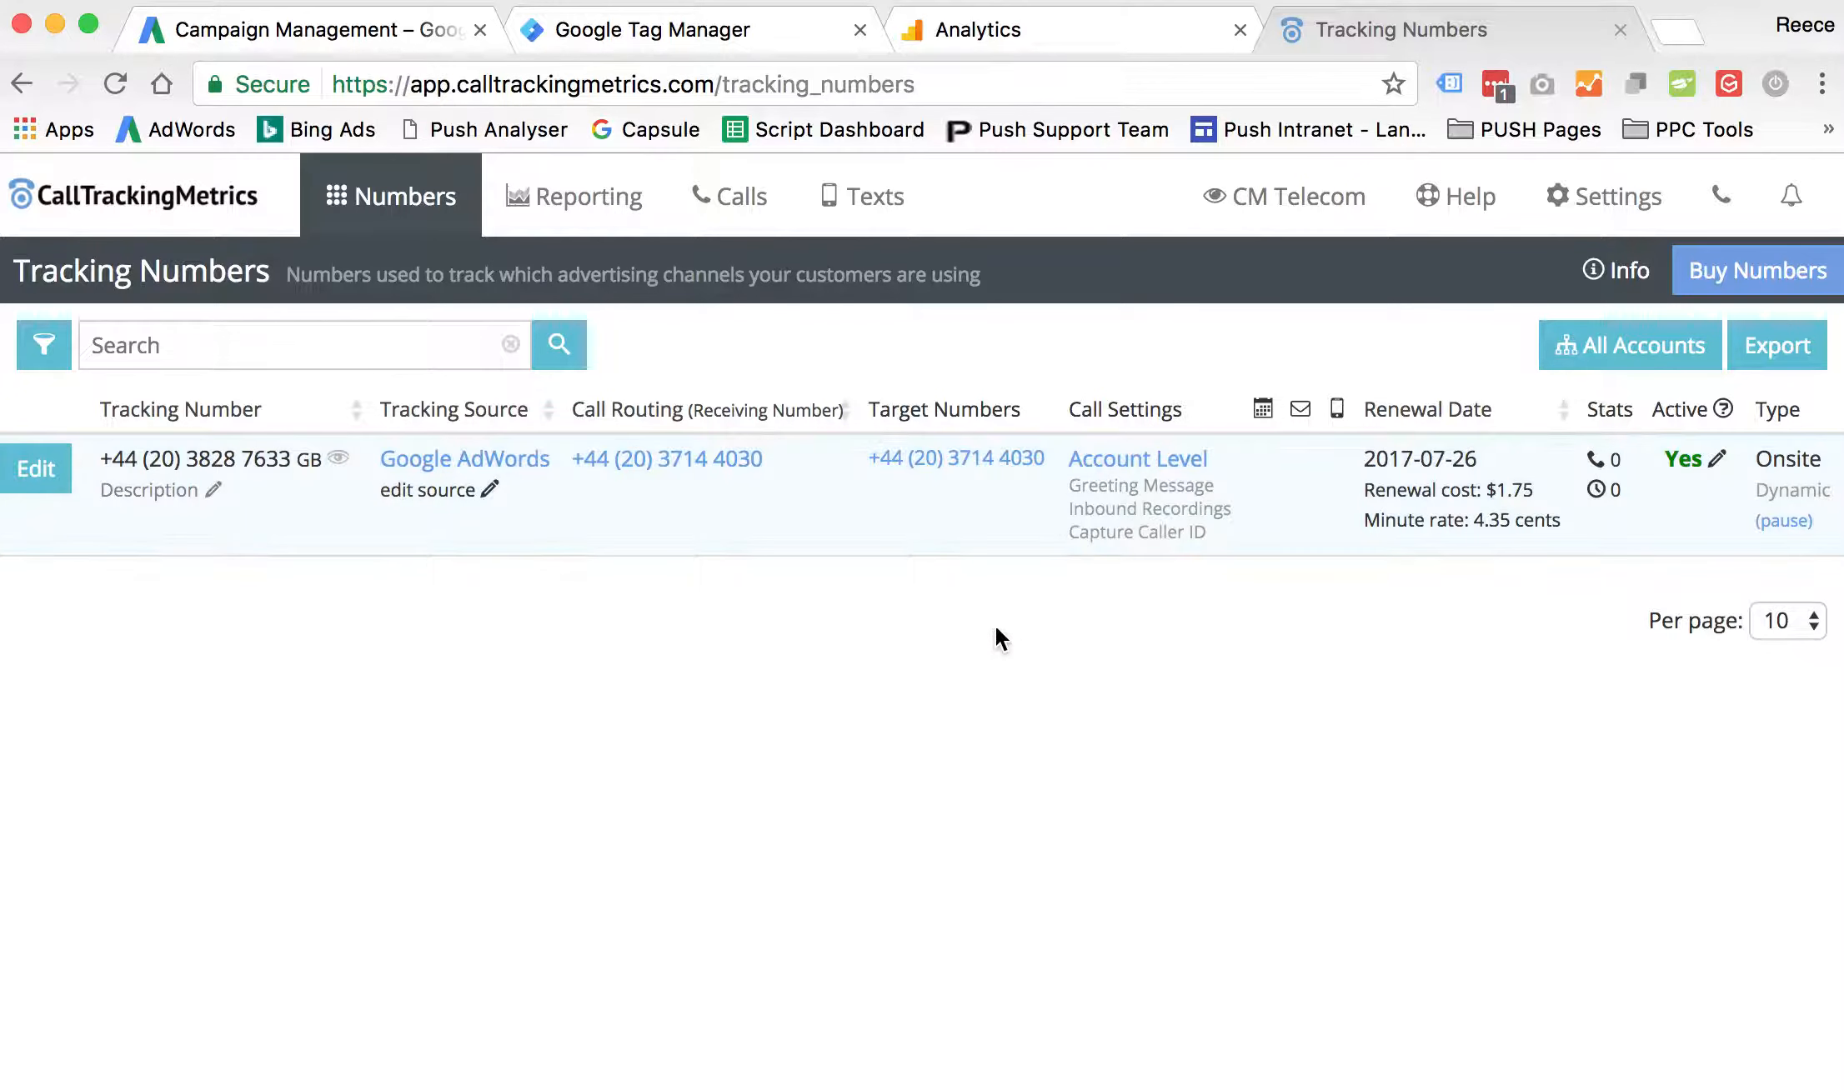
pyautogui.click(416, 227)
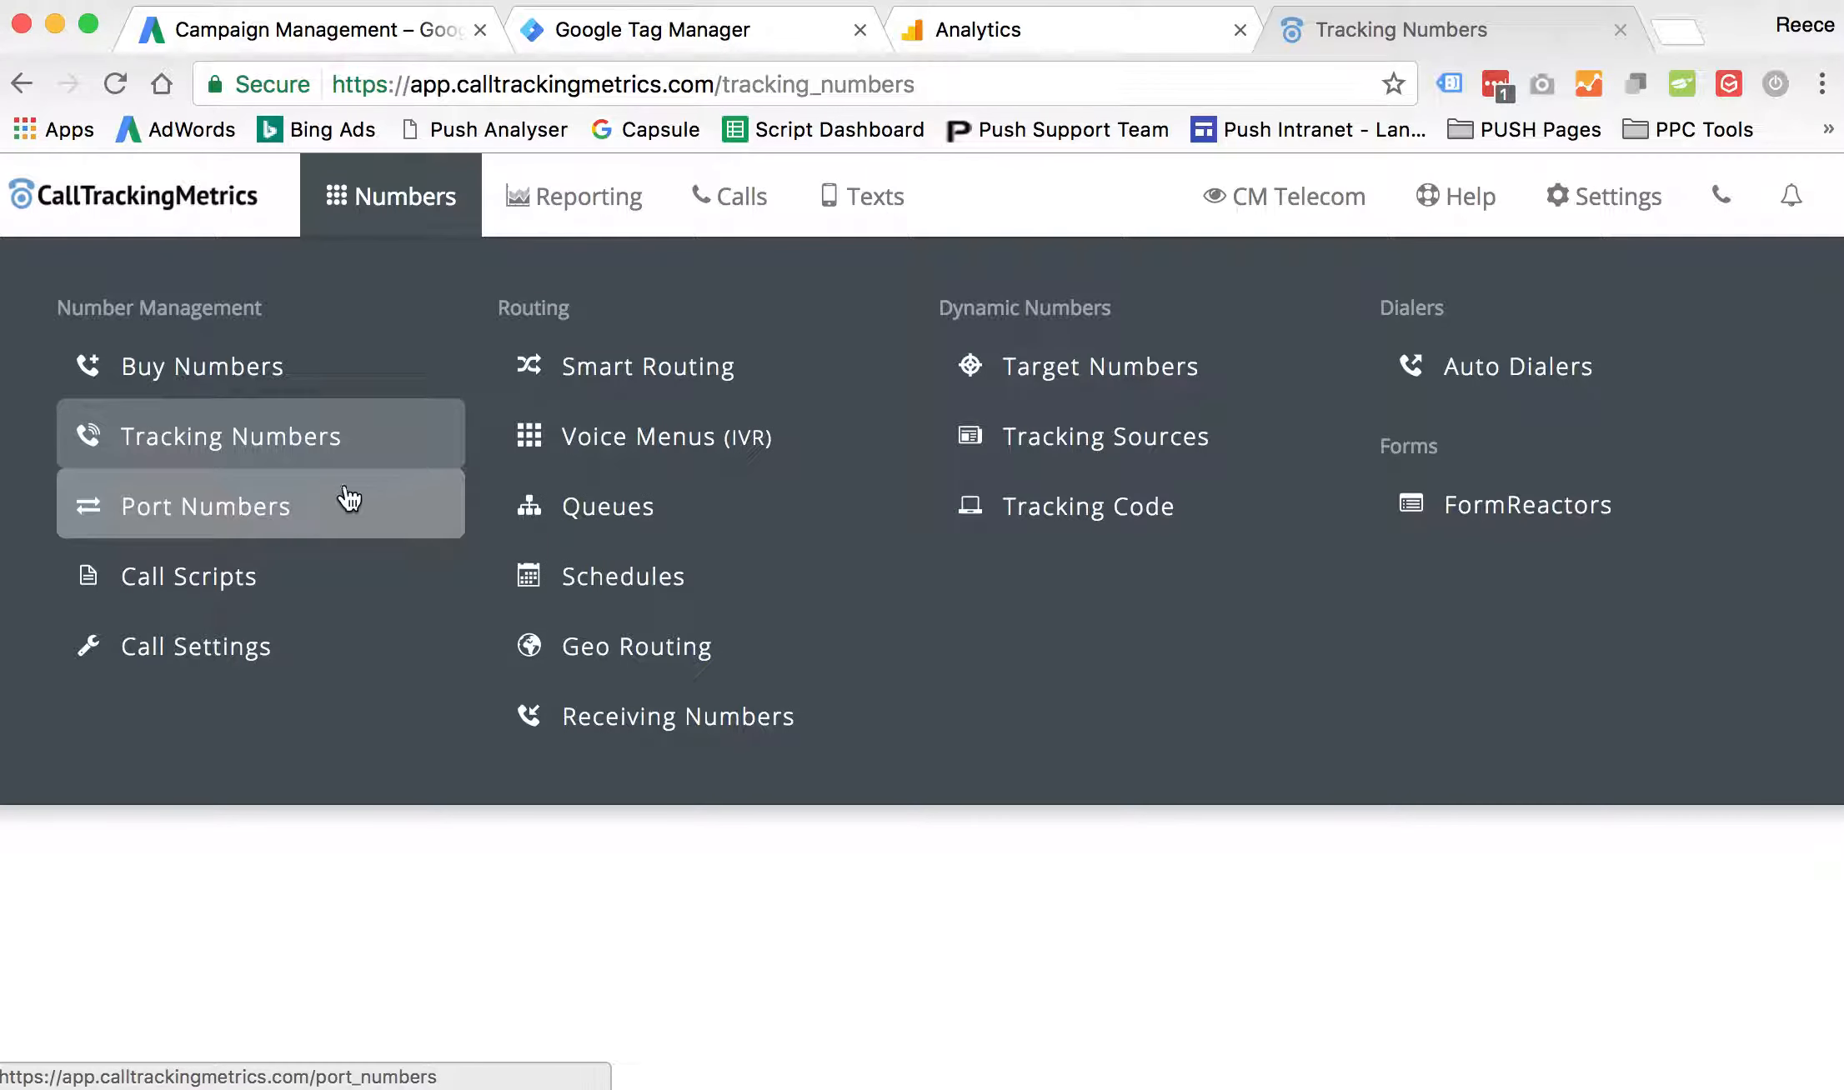
# - Open the Google Analytics integration from the account's integrations and find its Account Details section
pyautogui.click(1598, 198)
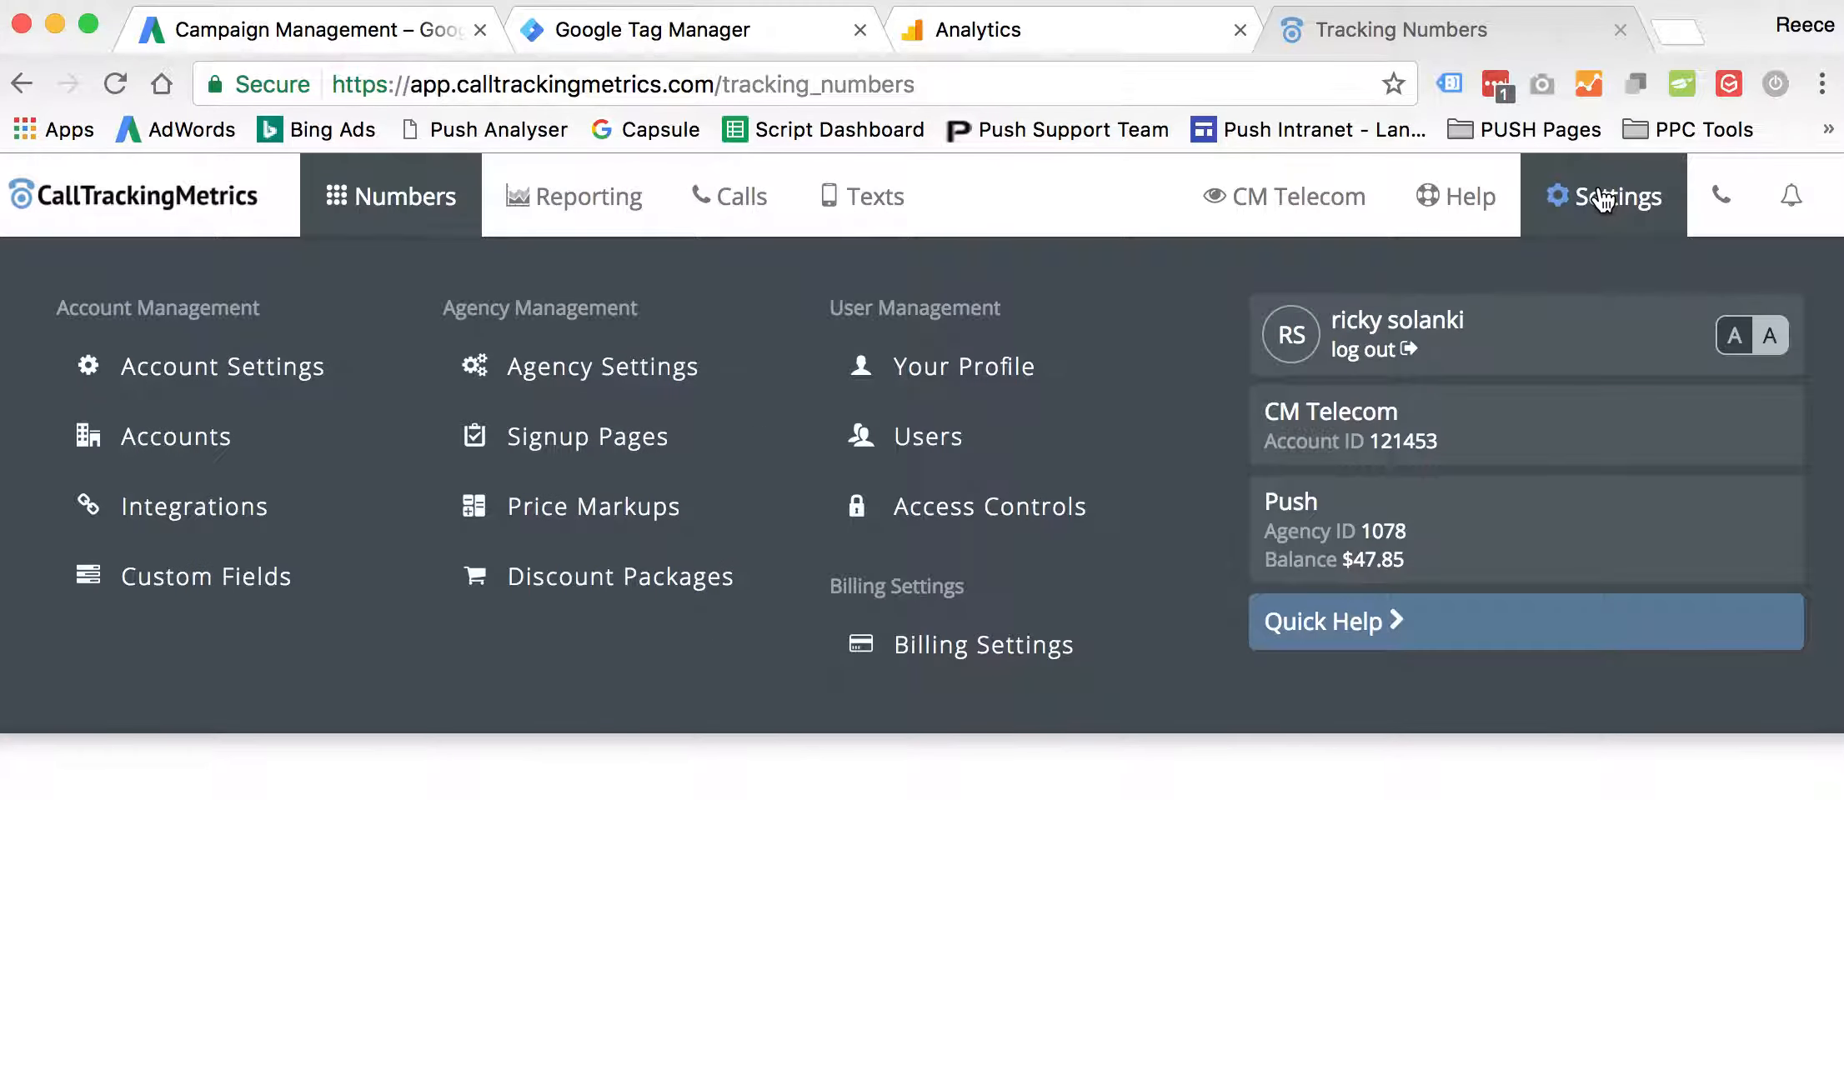
pyautogui.click(262, 515)
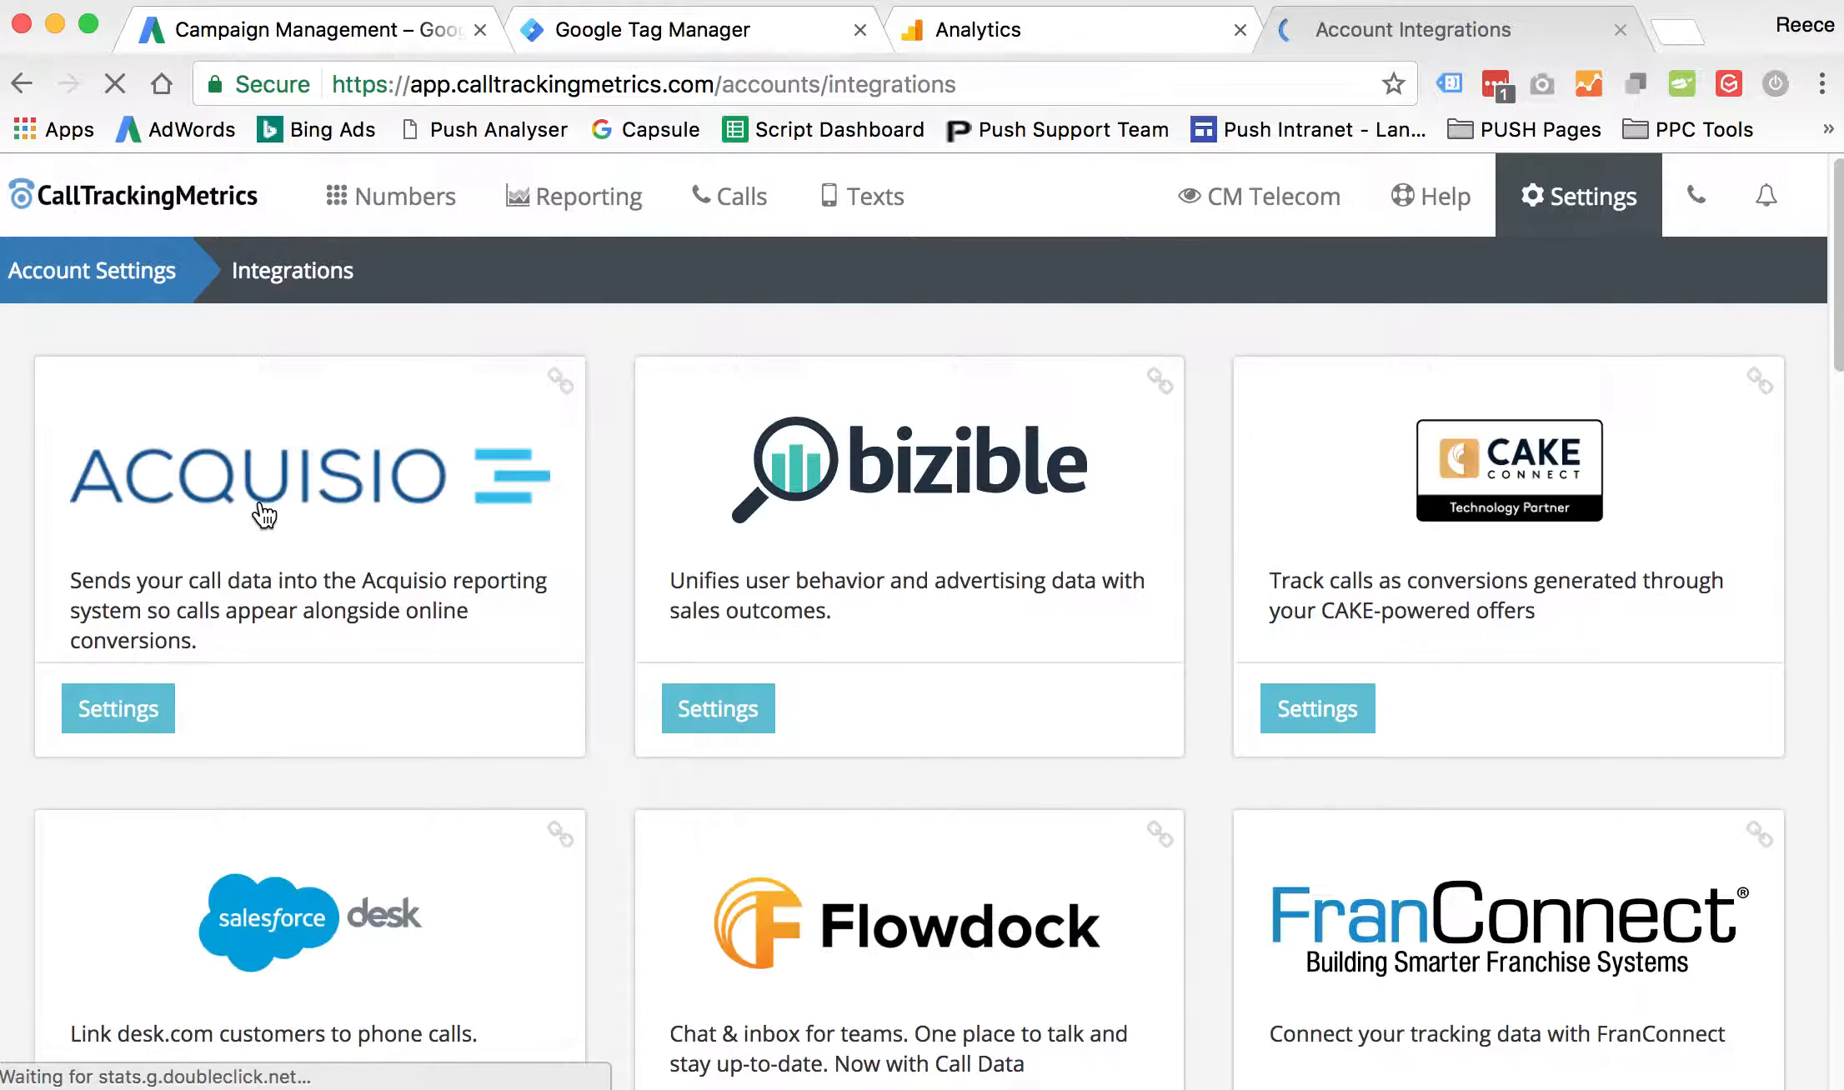
pyautogui.scroll(-10, 1000, 671)
pyautogui.click(709, 802)
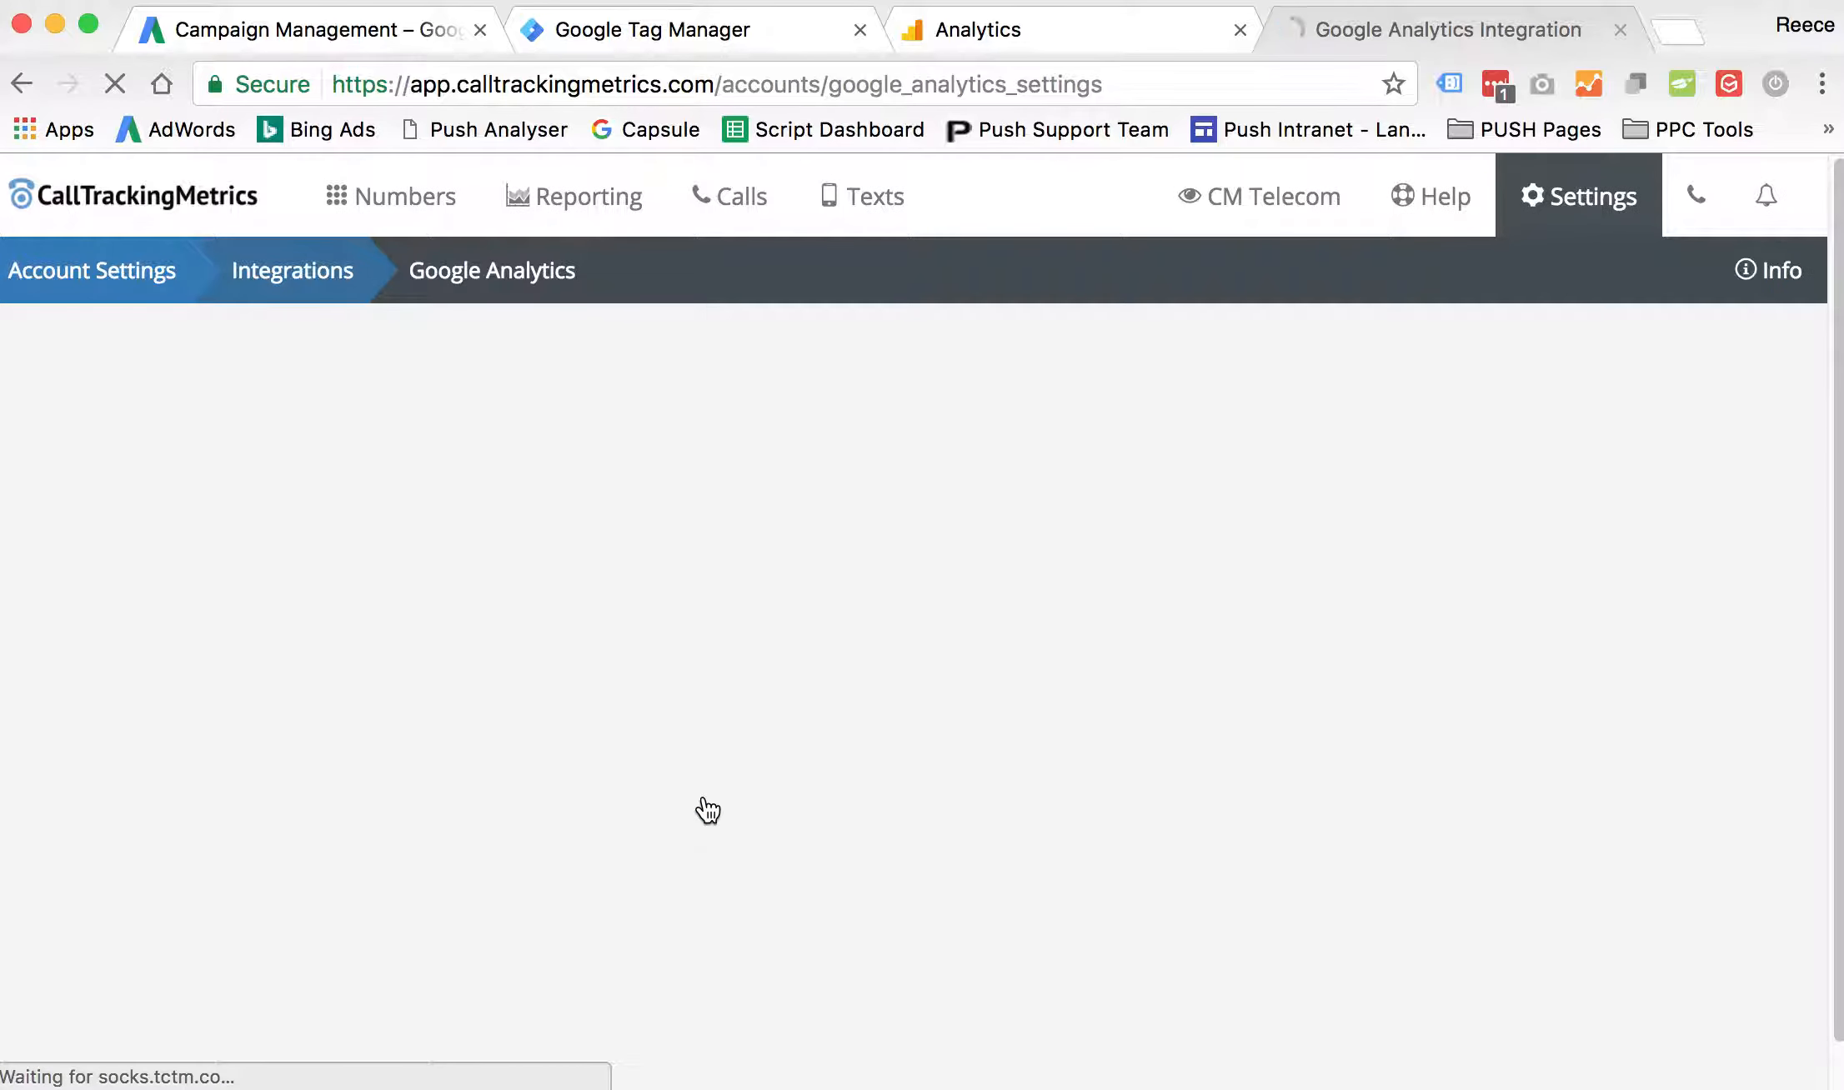
pyautogui.scroll(-1, 272, 803)
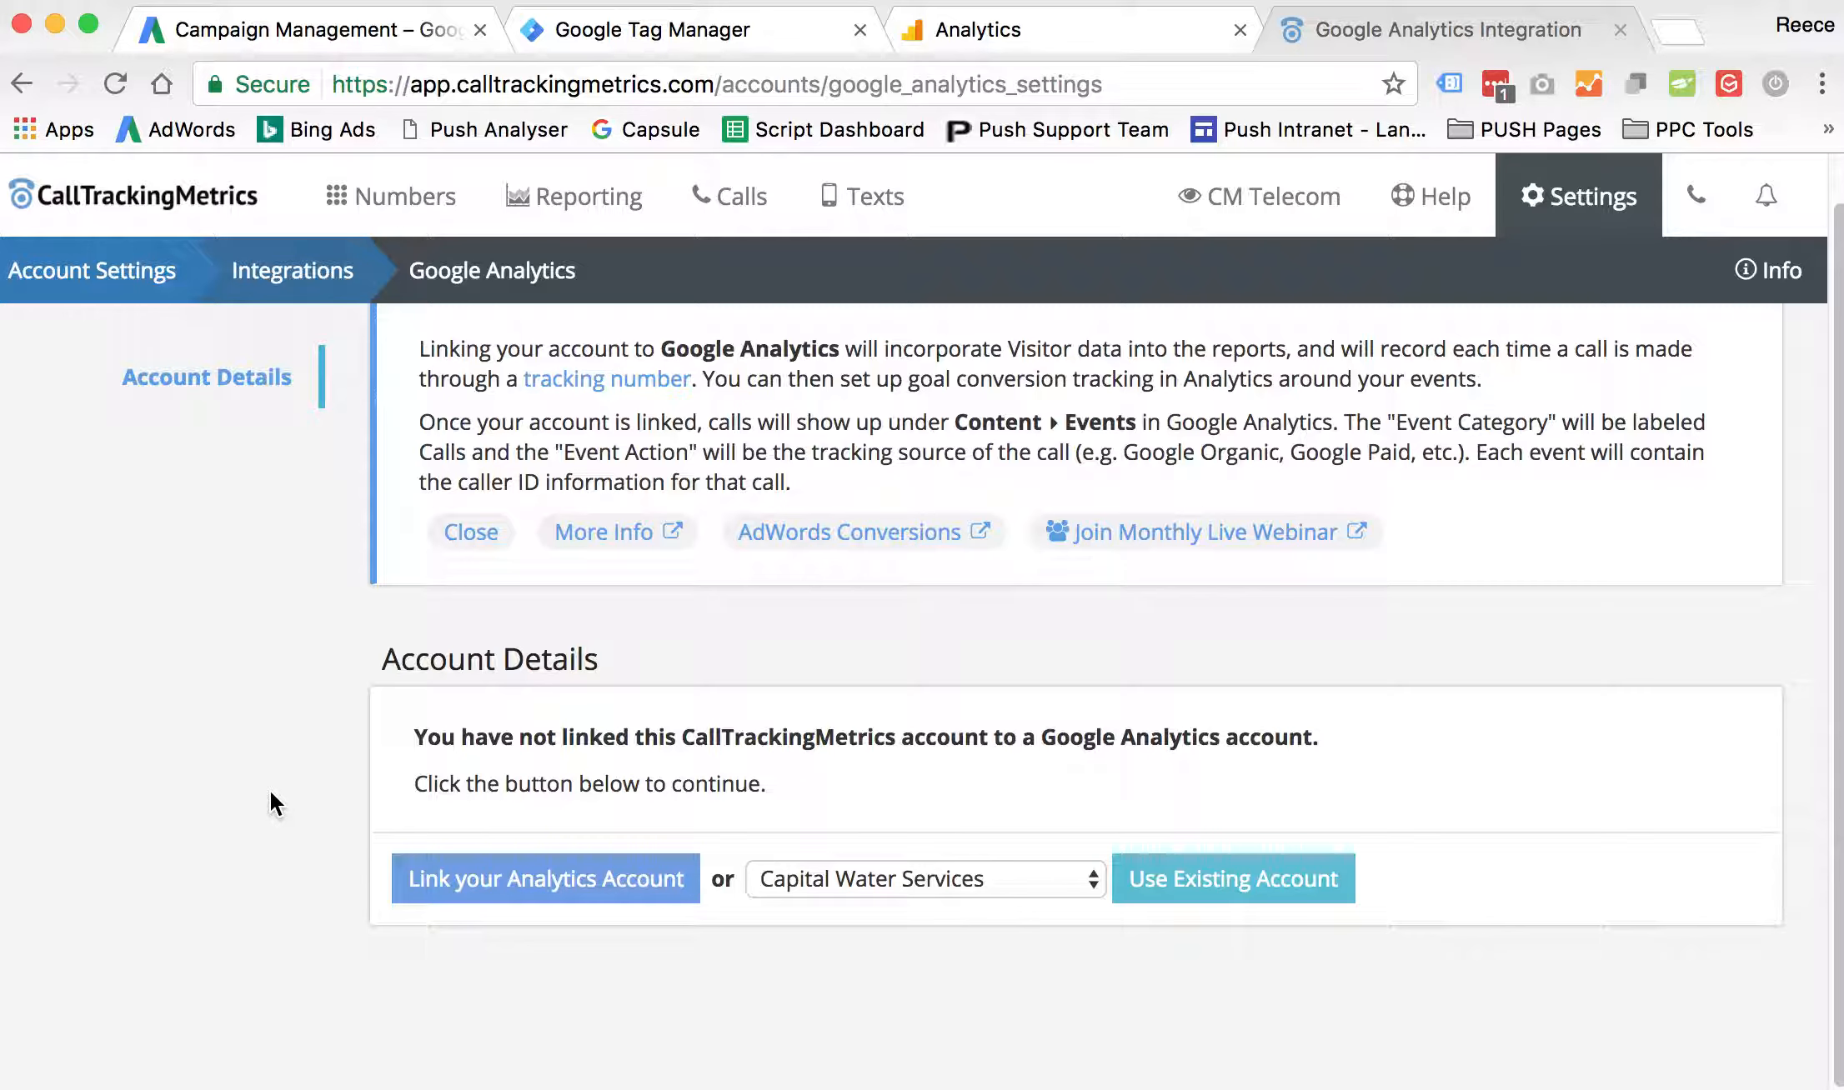
# - Link an Analytics account by choosing the Push Analytics Google account and allowing calltrackingmetrics.com access
pyautogui.click(505, 886)
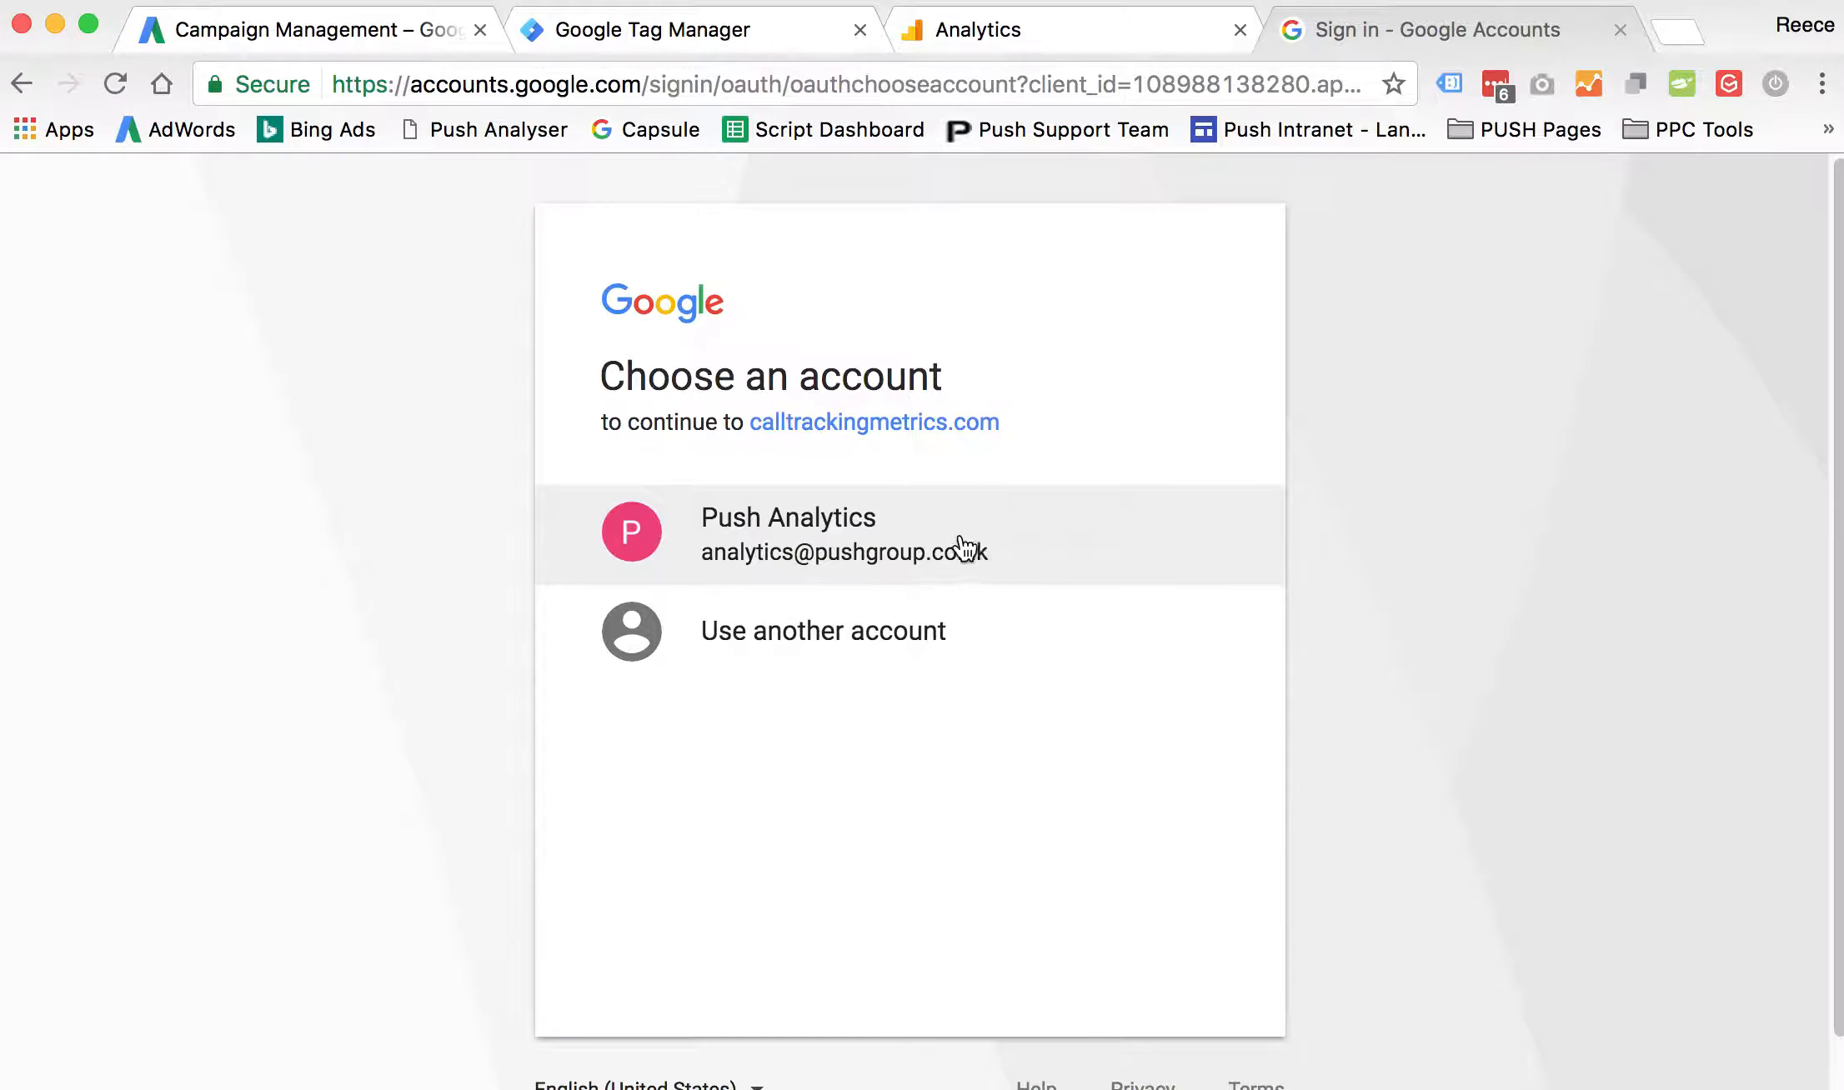
pyautogui.click(952, 534)
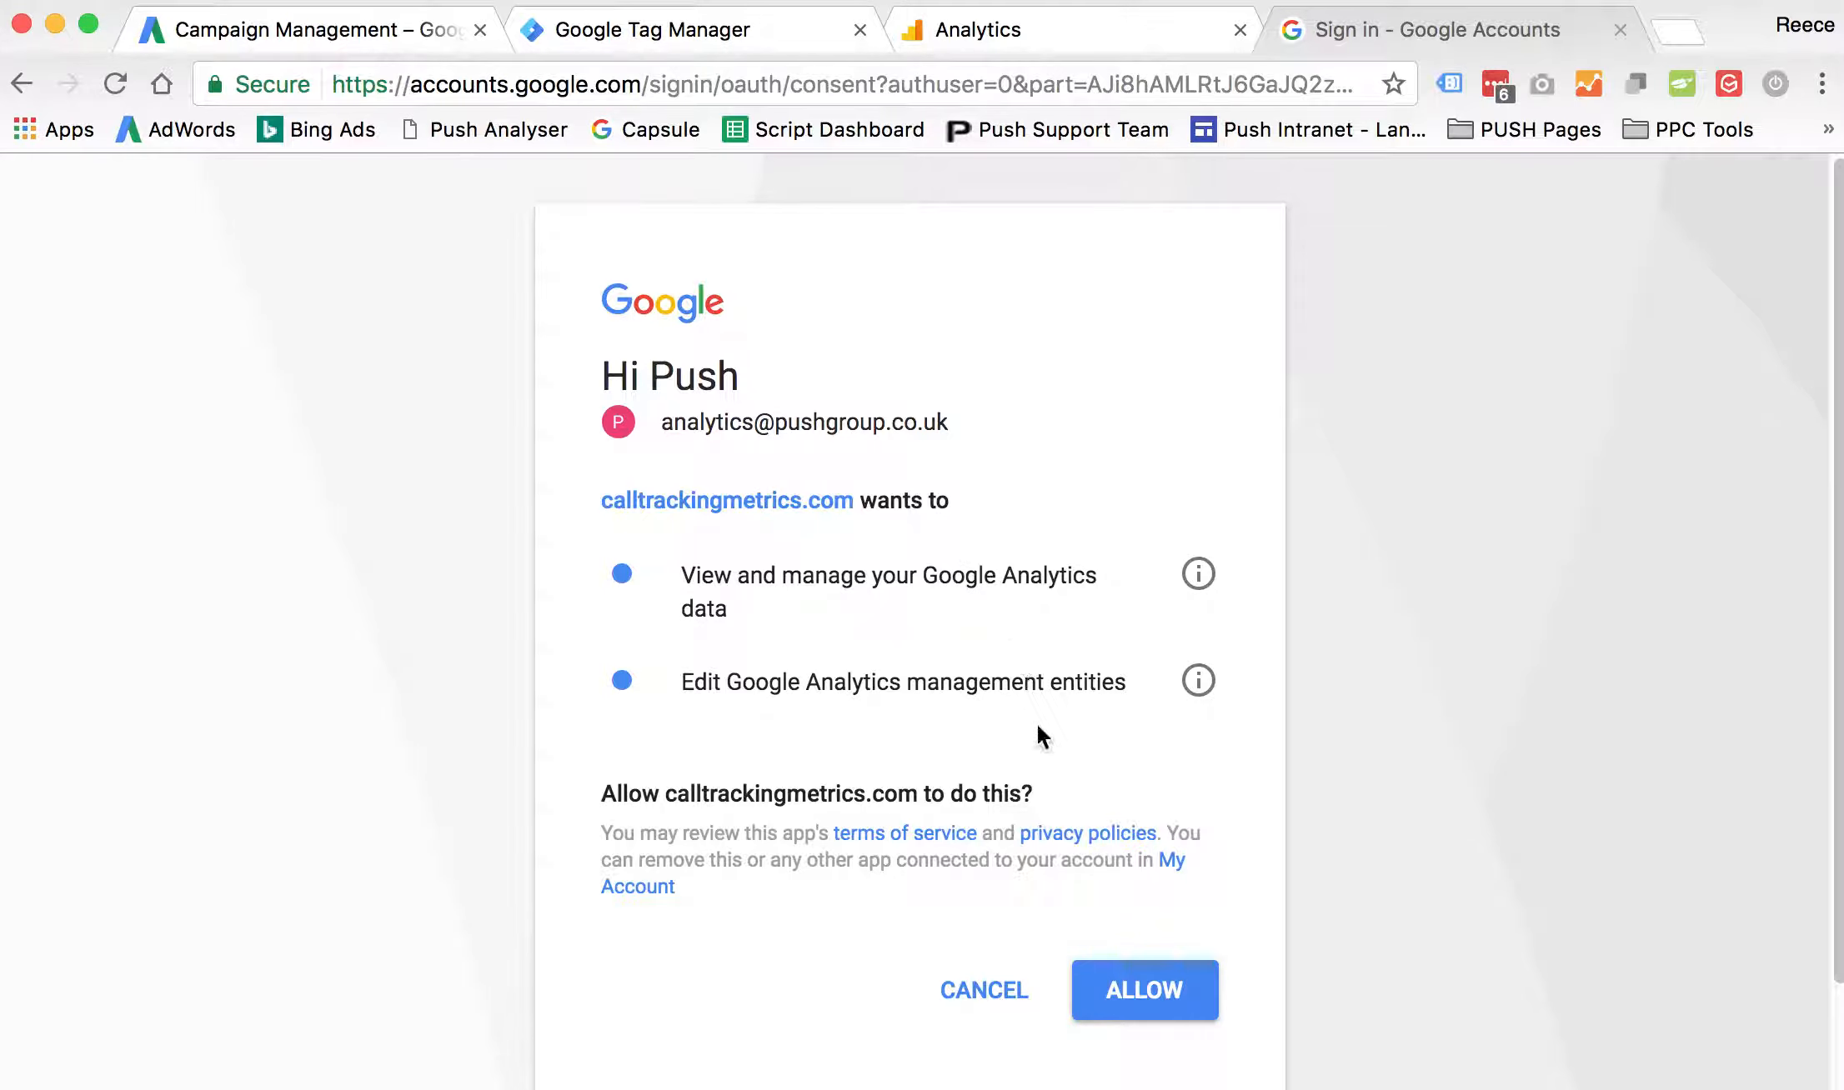
pyautogui.click(1163, 989)
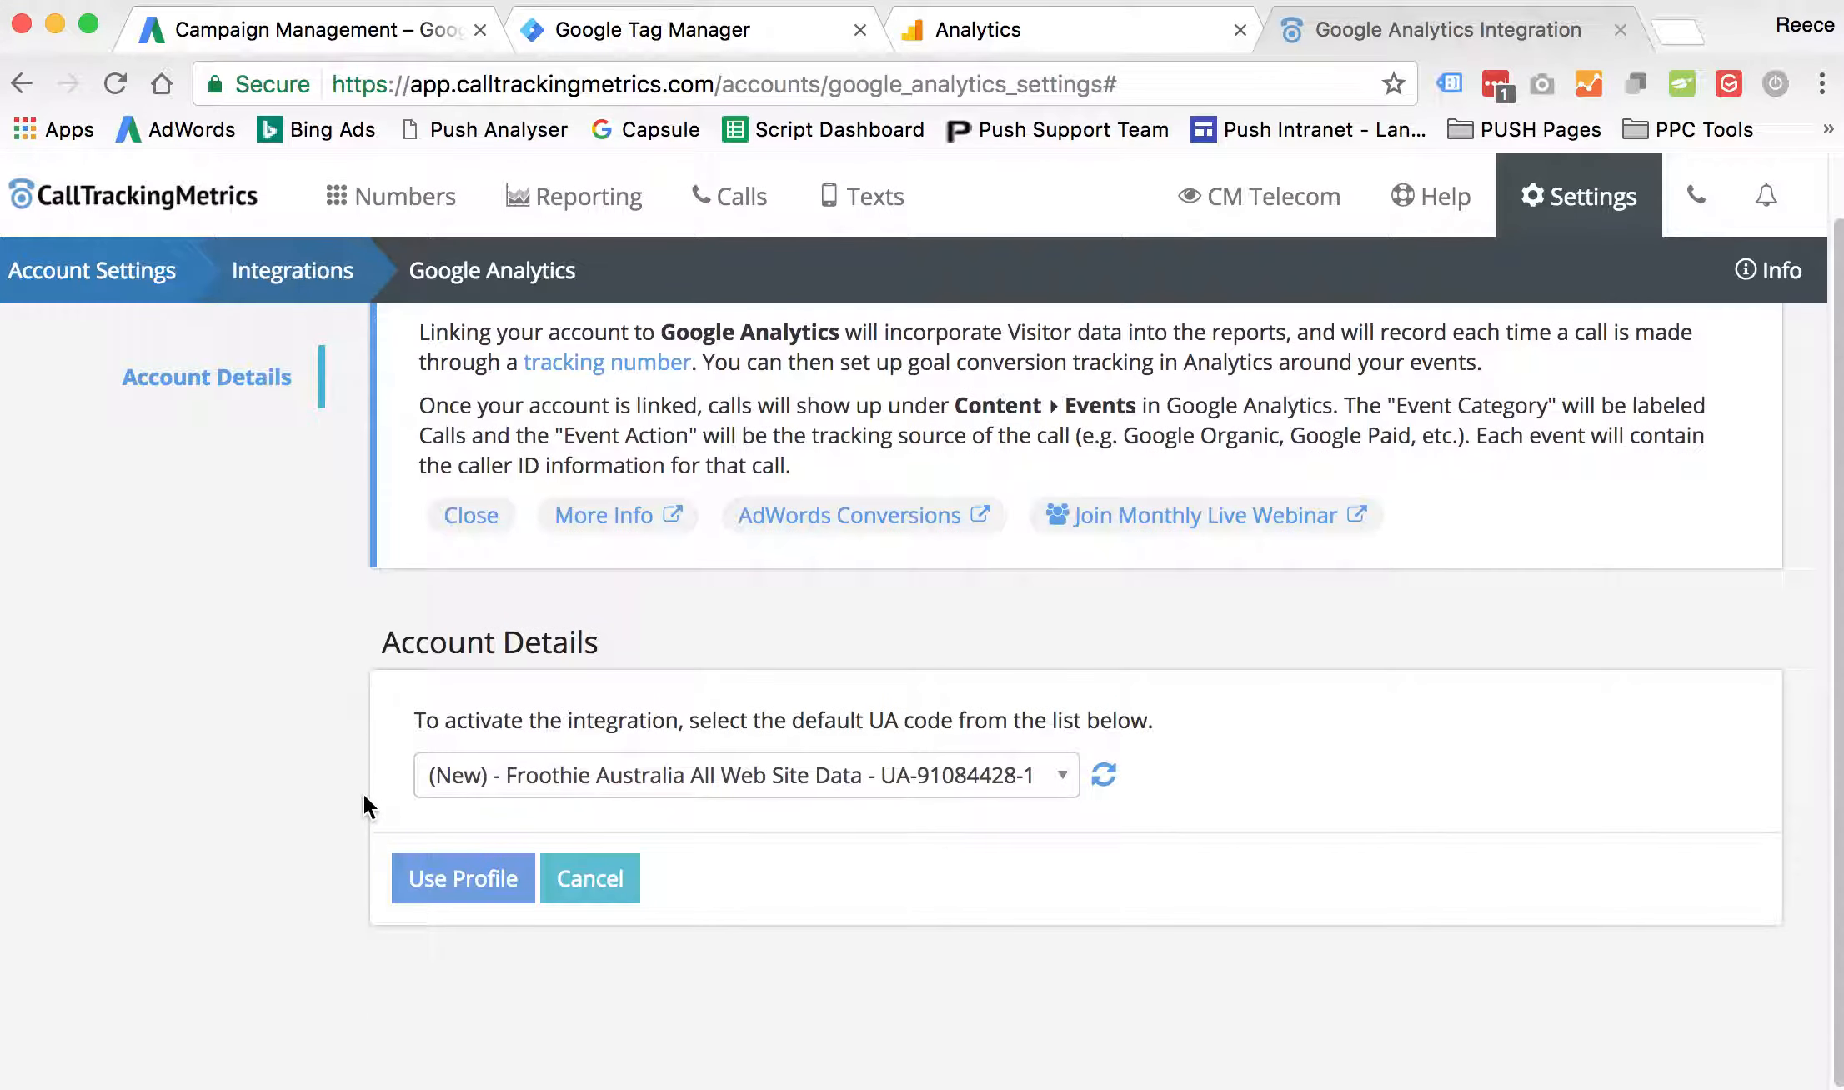
# - Search the default UA code list for "cm te"
pyautogui.click(1064, 780)
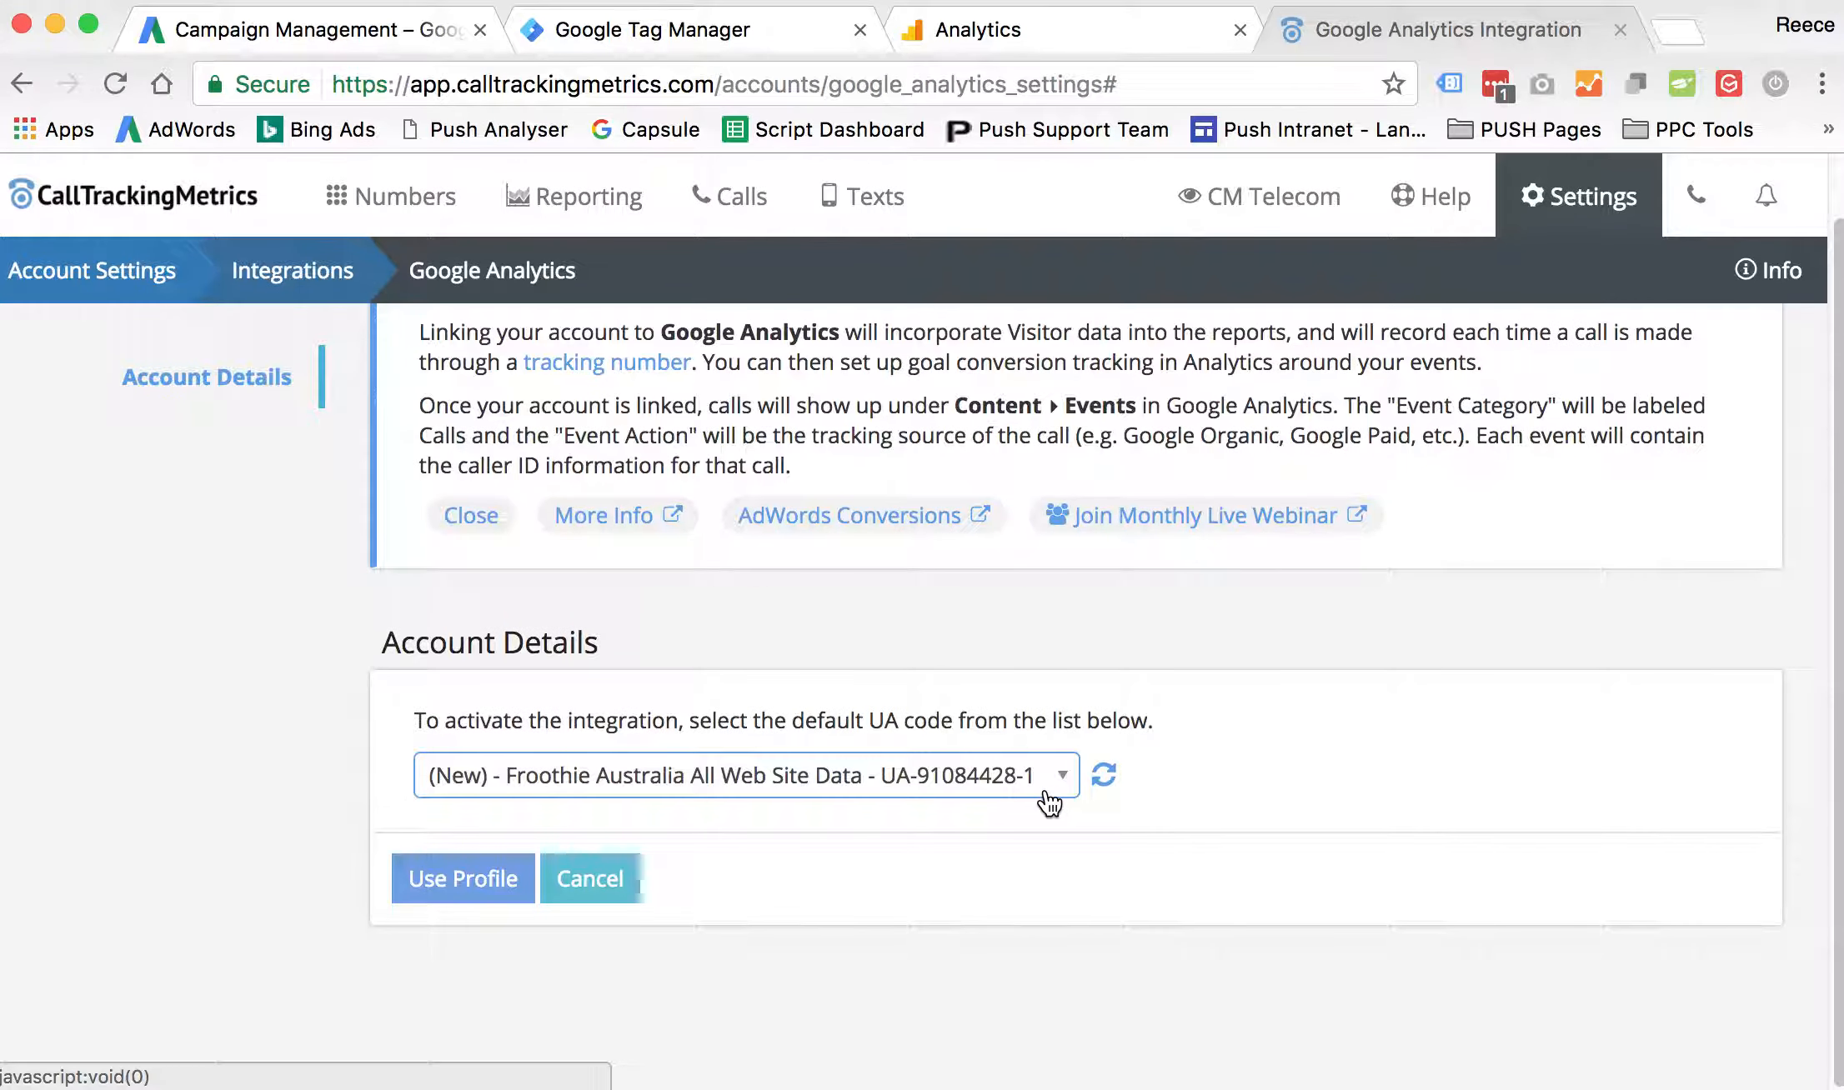
pyautogui.click(1054, 782)
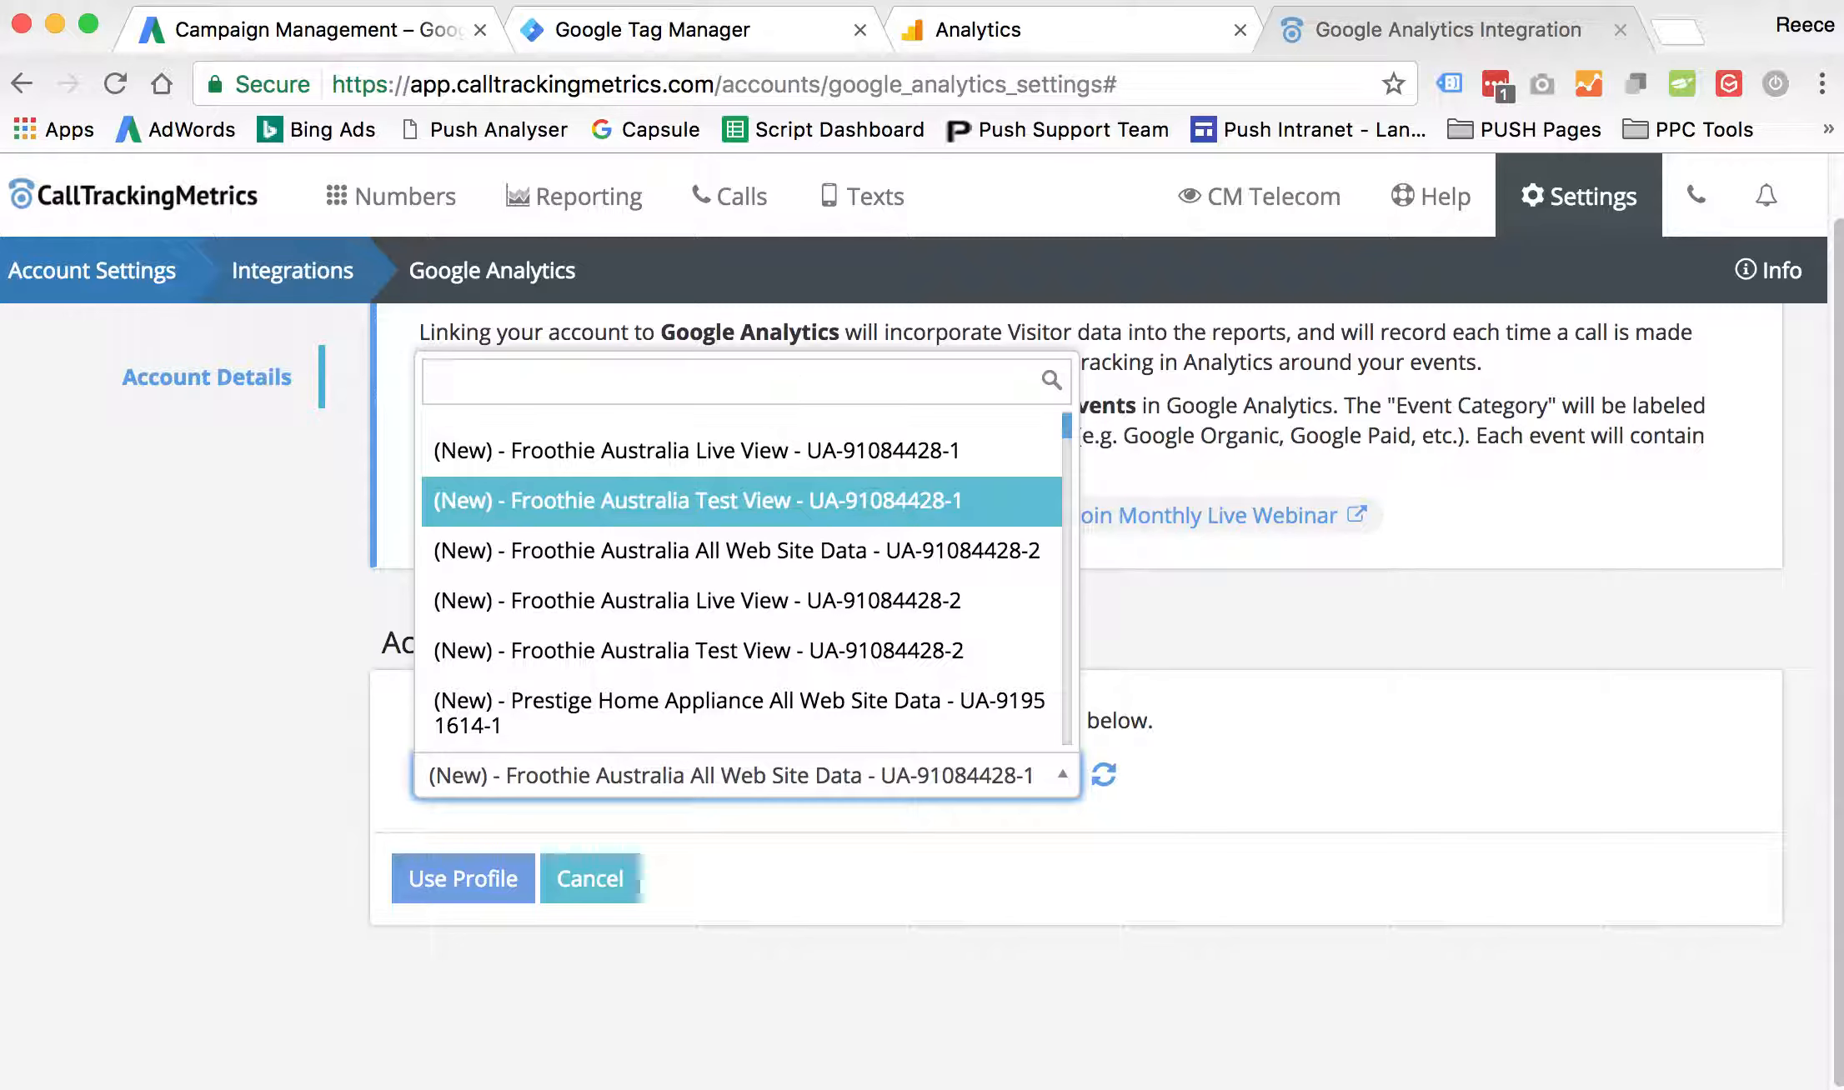
pyautogui.write('cm te')
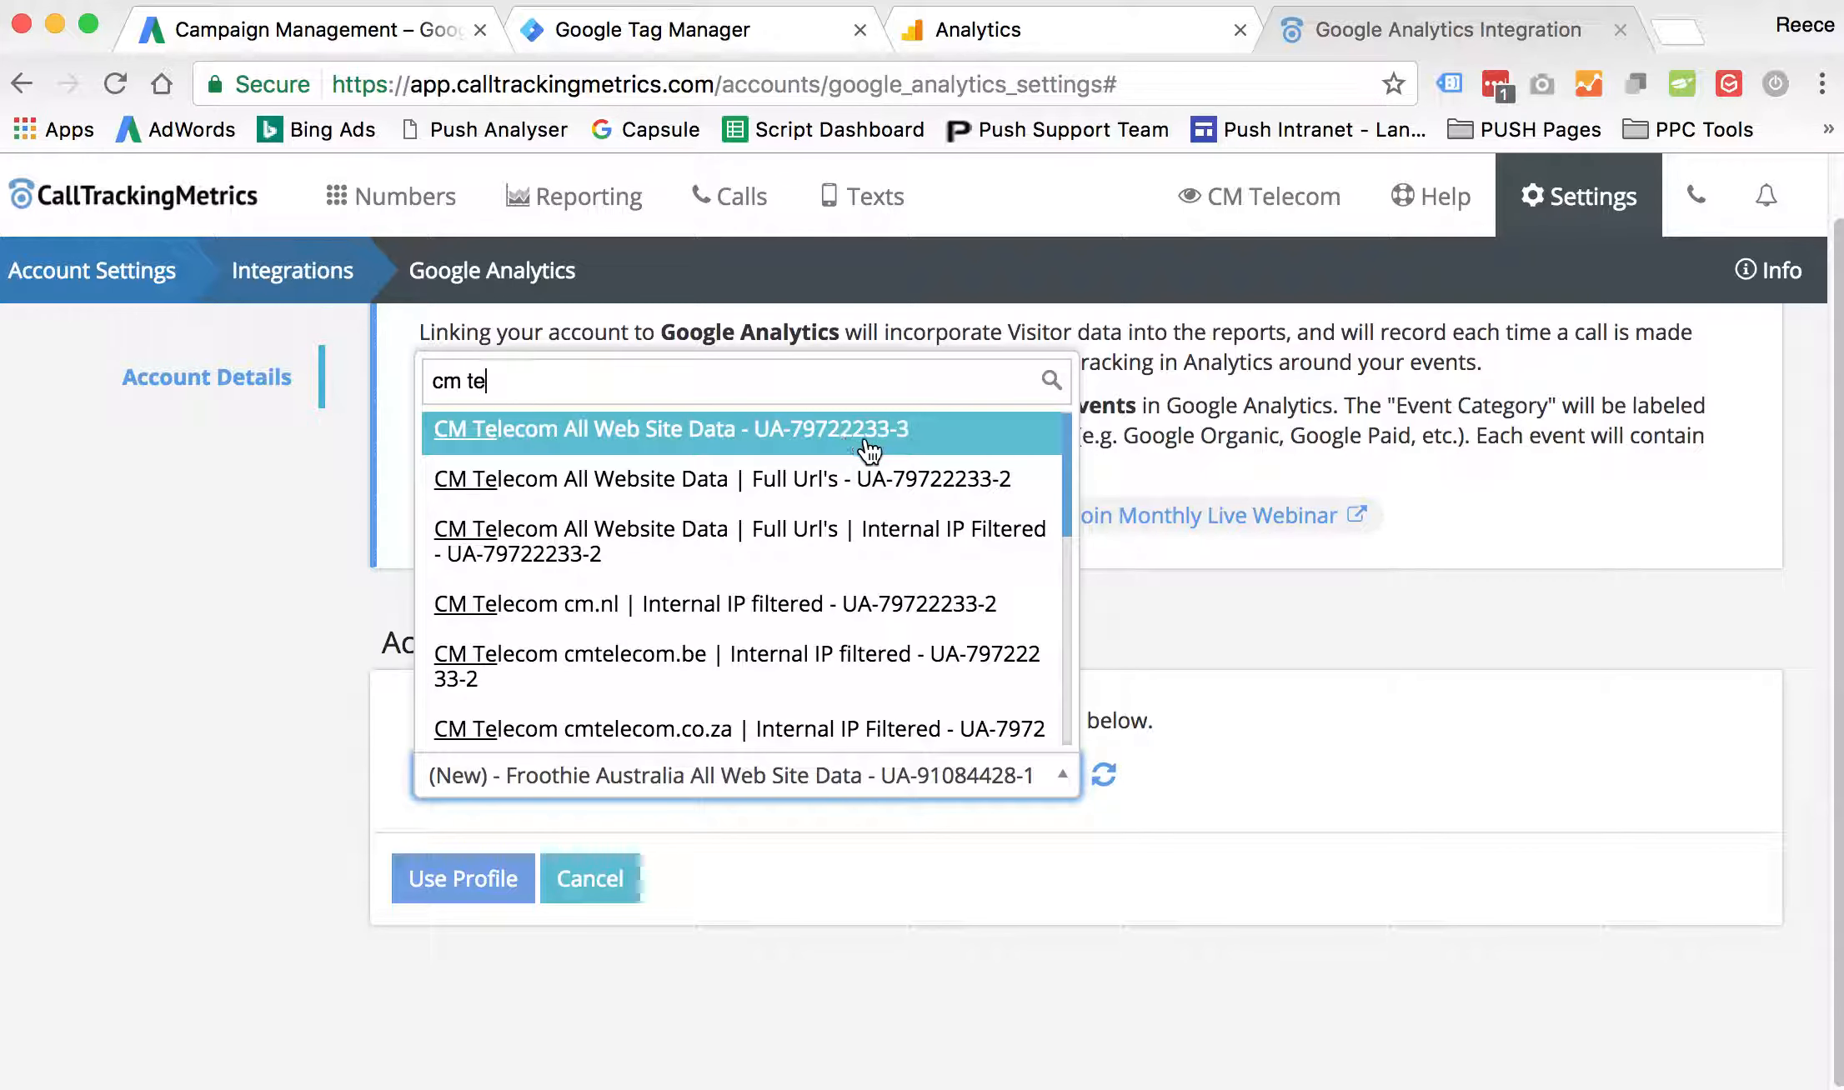
# - Check the tracking ID of the business.cm.com property in Google Analytics and return to the CallTrackingMetrics integration
pyautogui.click(1055, 29)
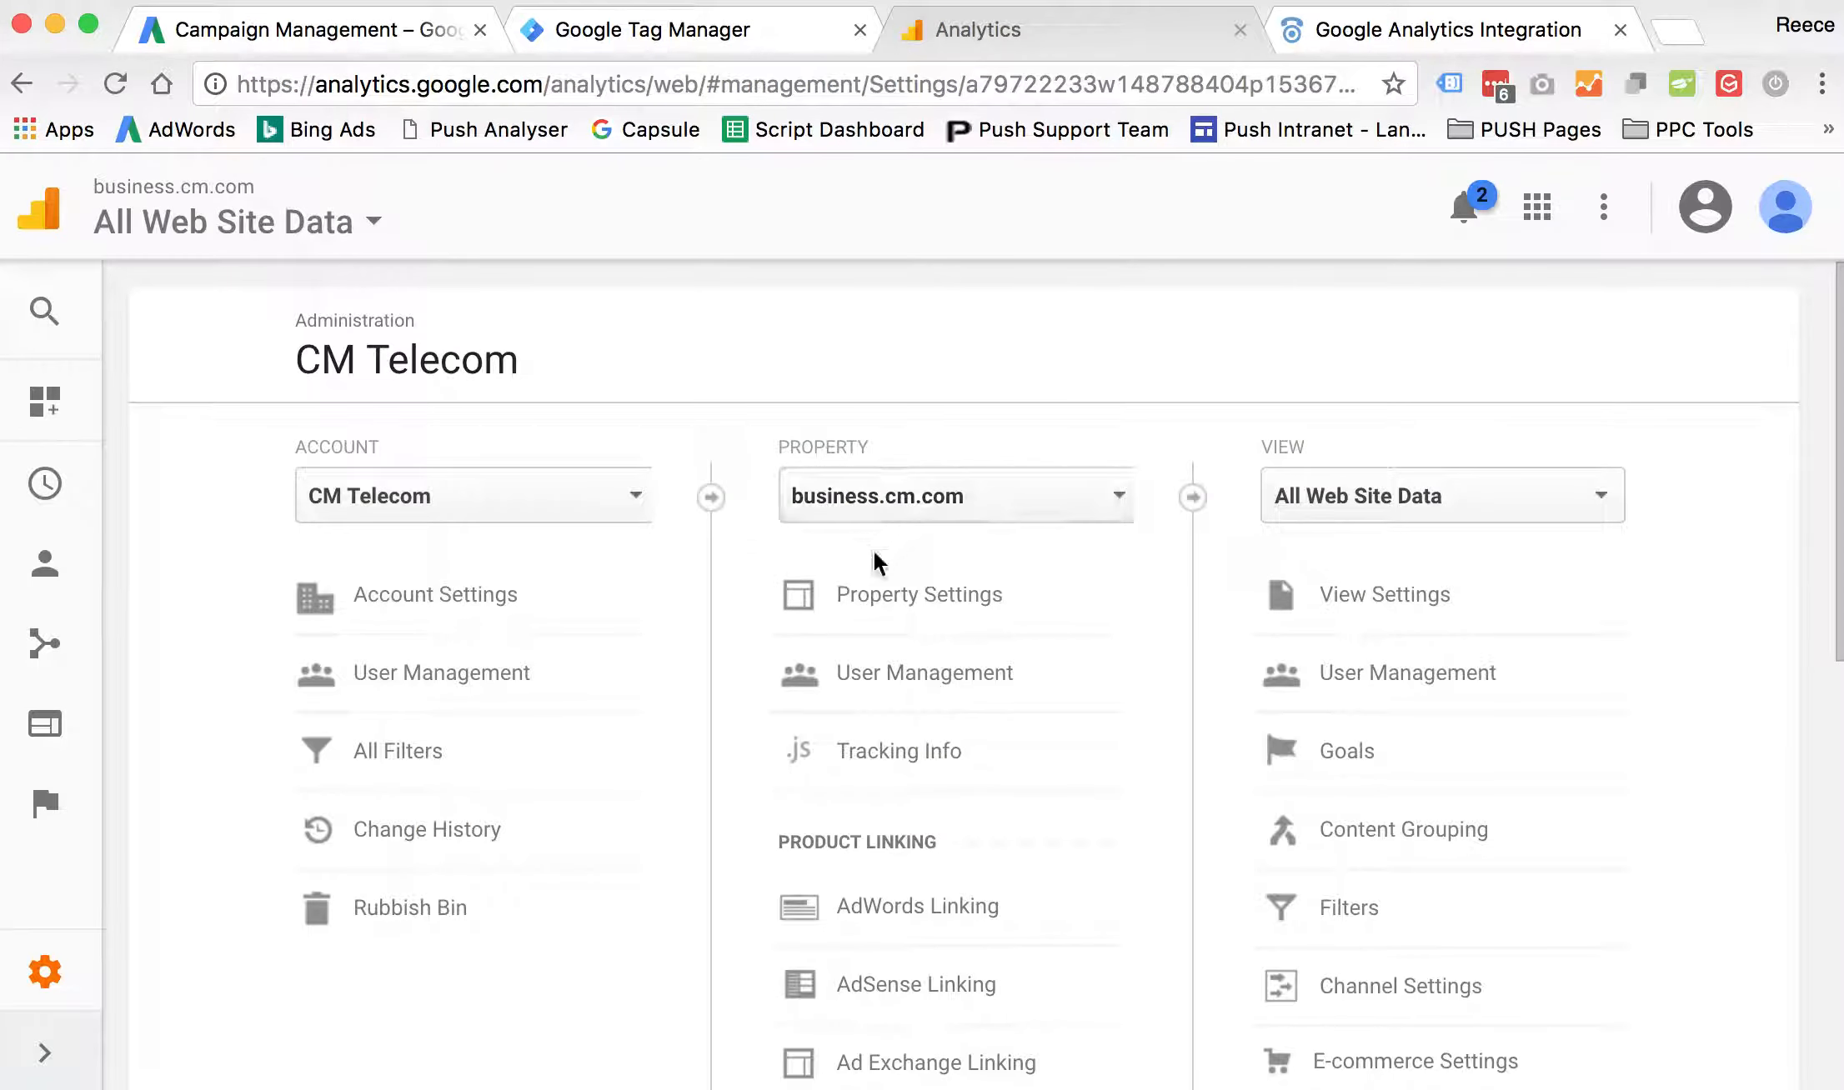
pyautogui.click(935, 589)
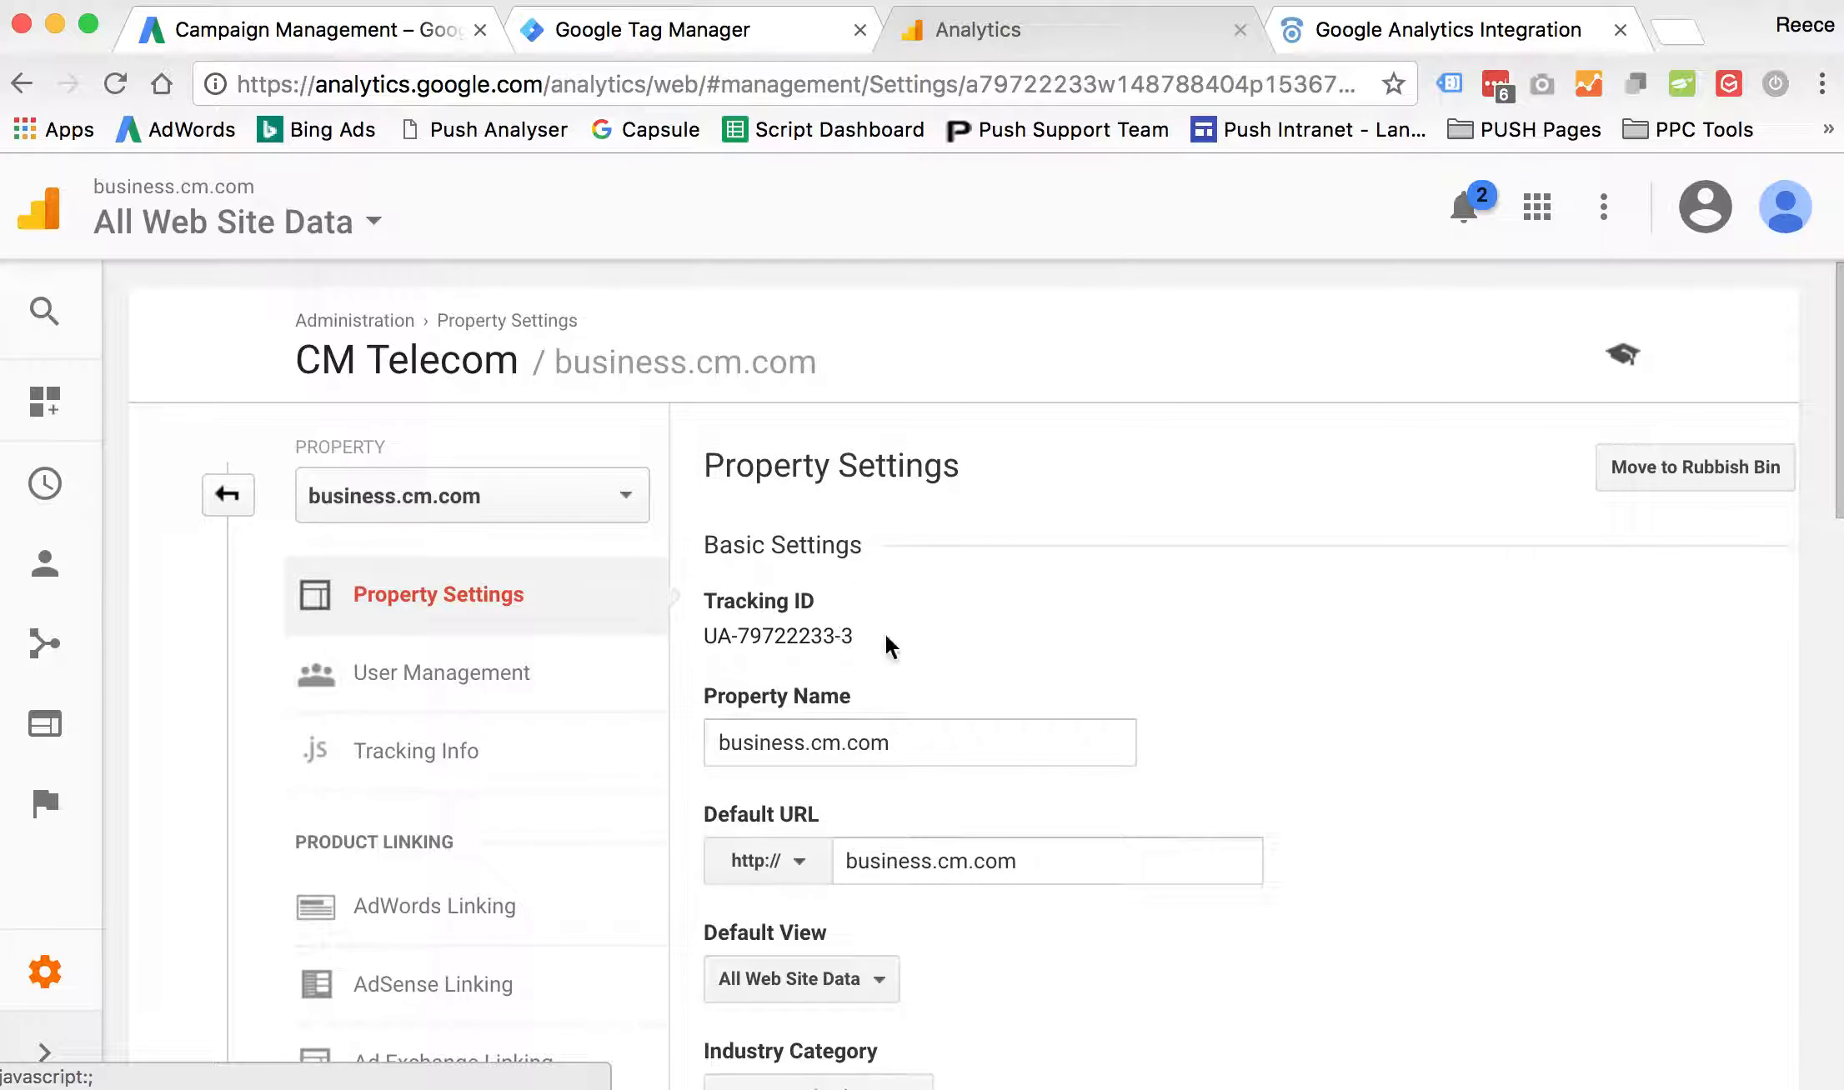
pyautogui.click(1375, 29)
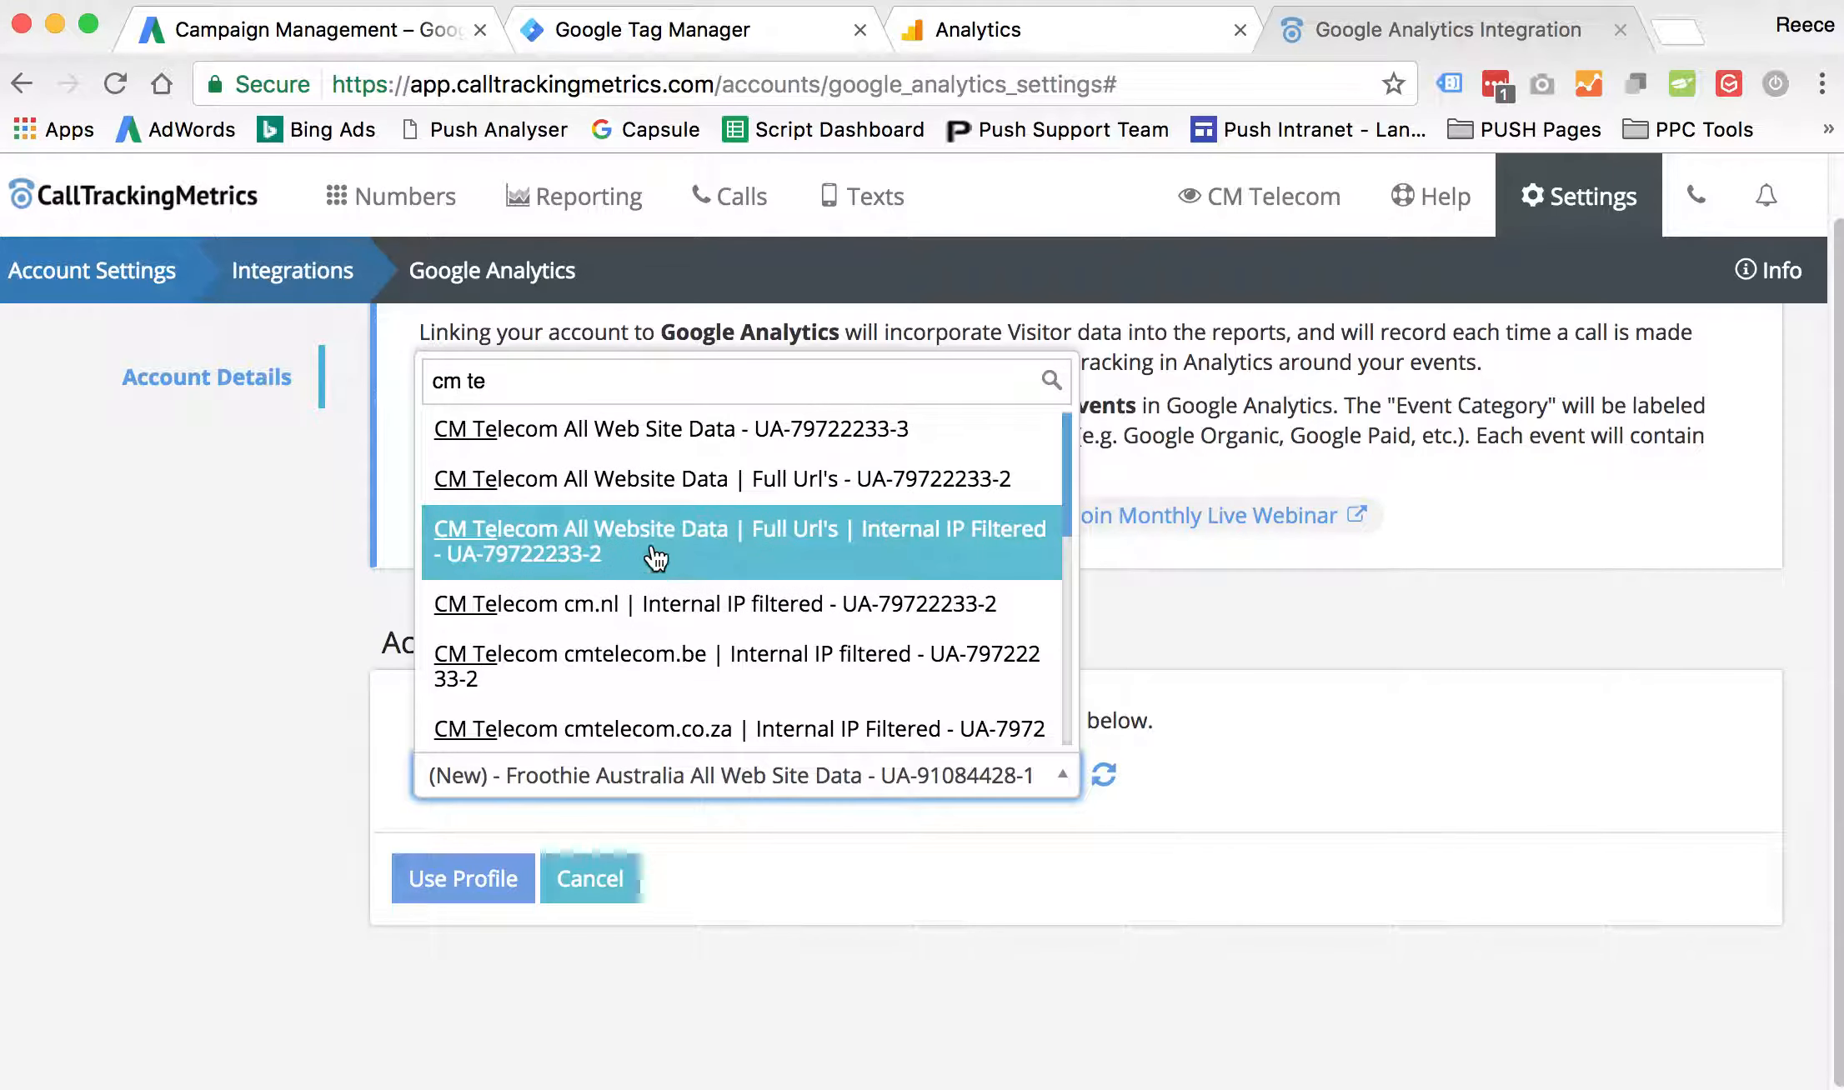
# - Activate the integration with the CM Telecom All Web Site Data profile that matches the business.cm.com tracking ID
pyautogui.click(915, 439)
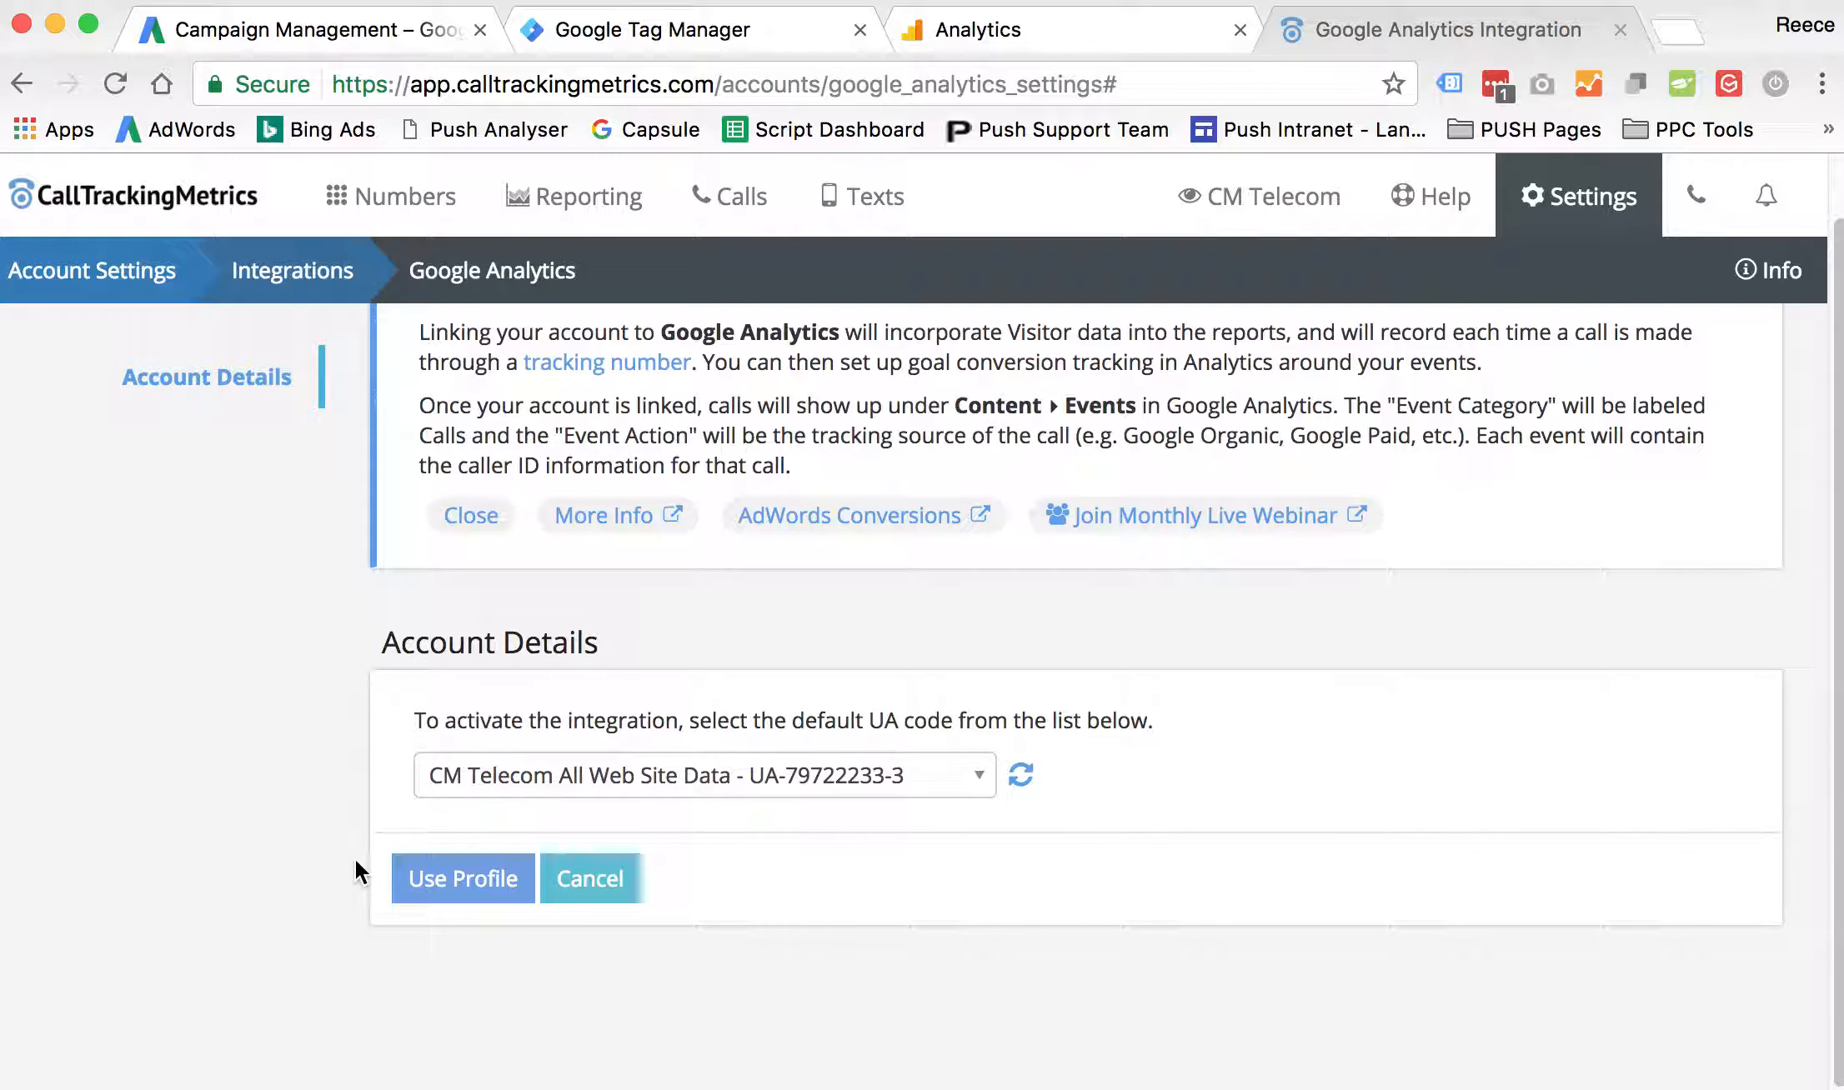
pyautogui.click(490, 875)
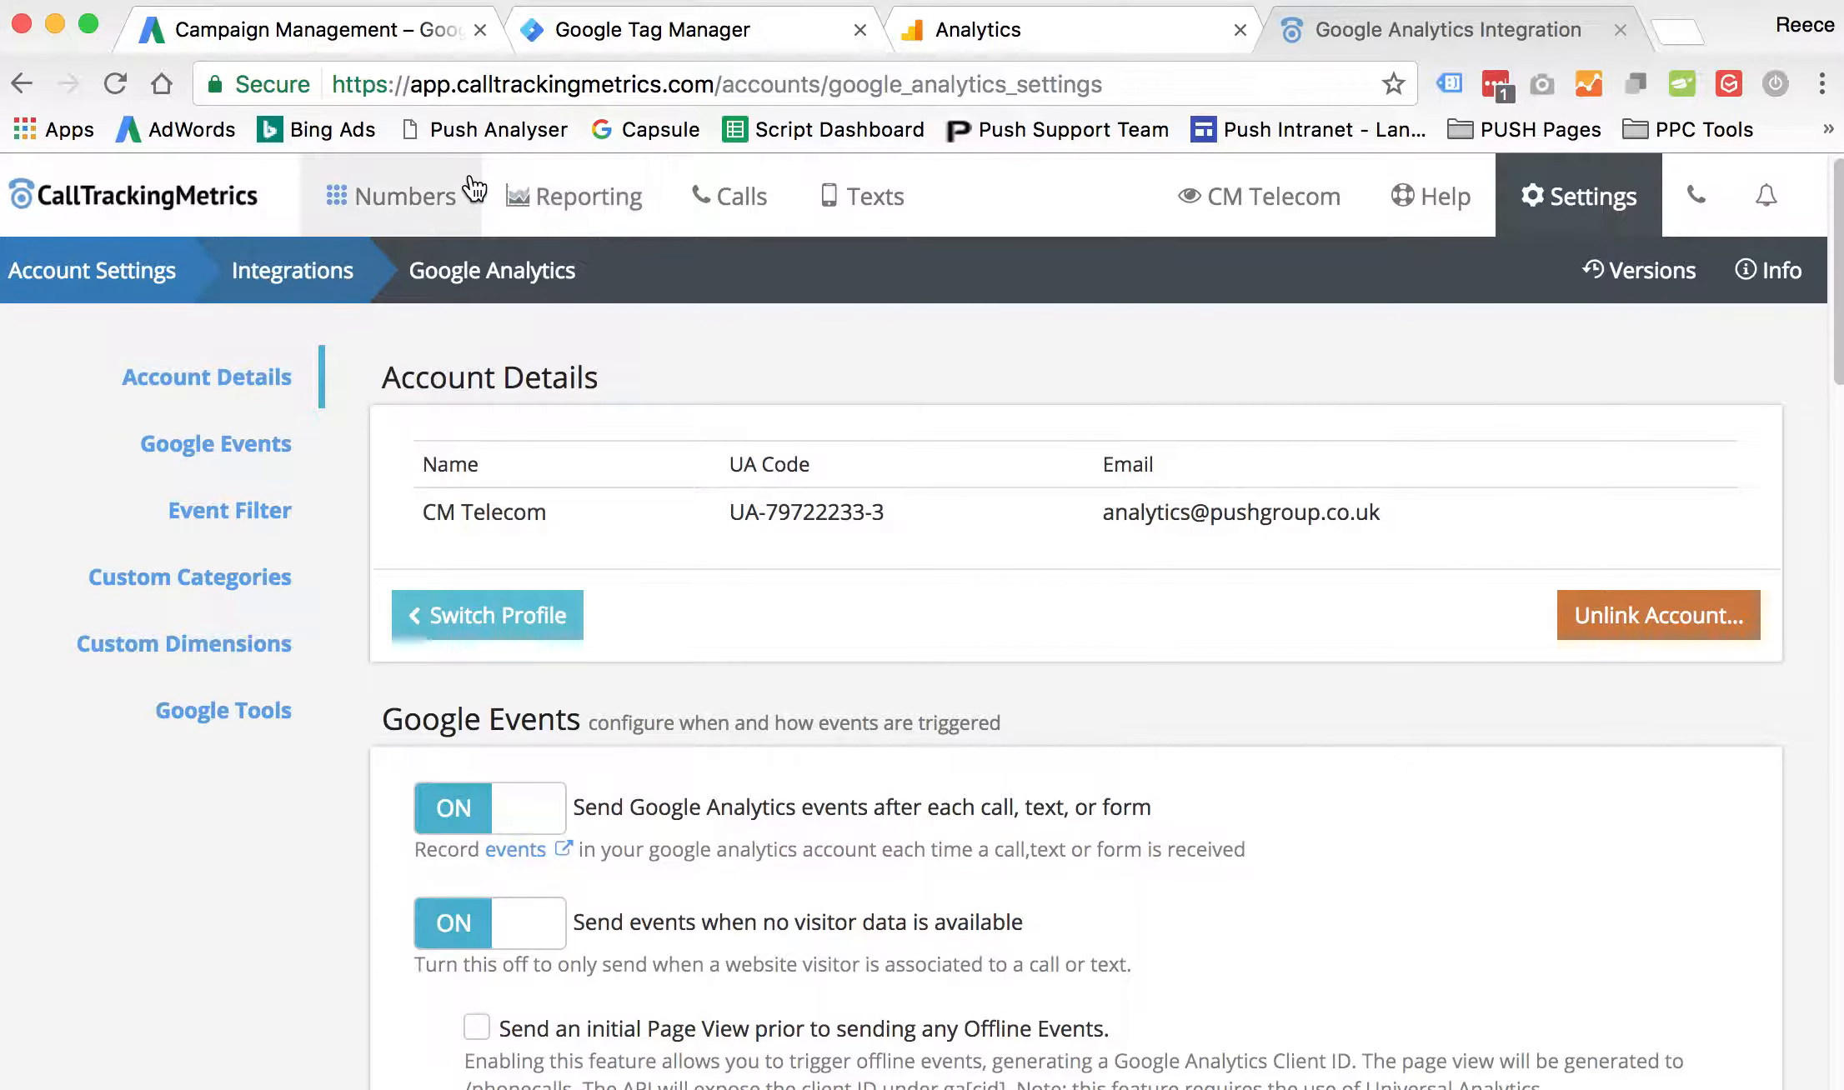
# - Open the Account Level call settings for editing at the Setup section
pyautogui.click(404, 200)
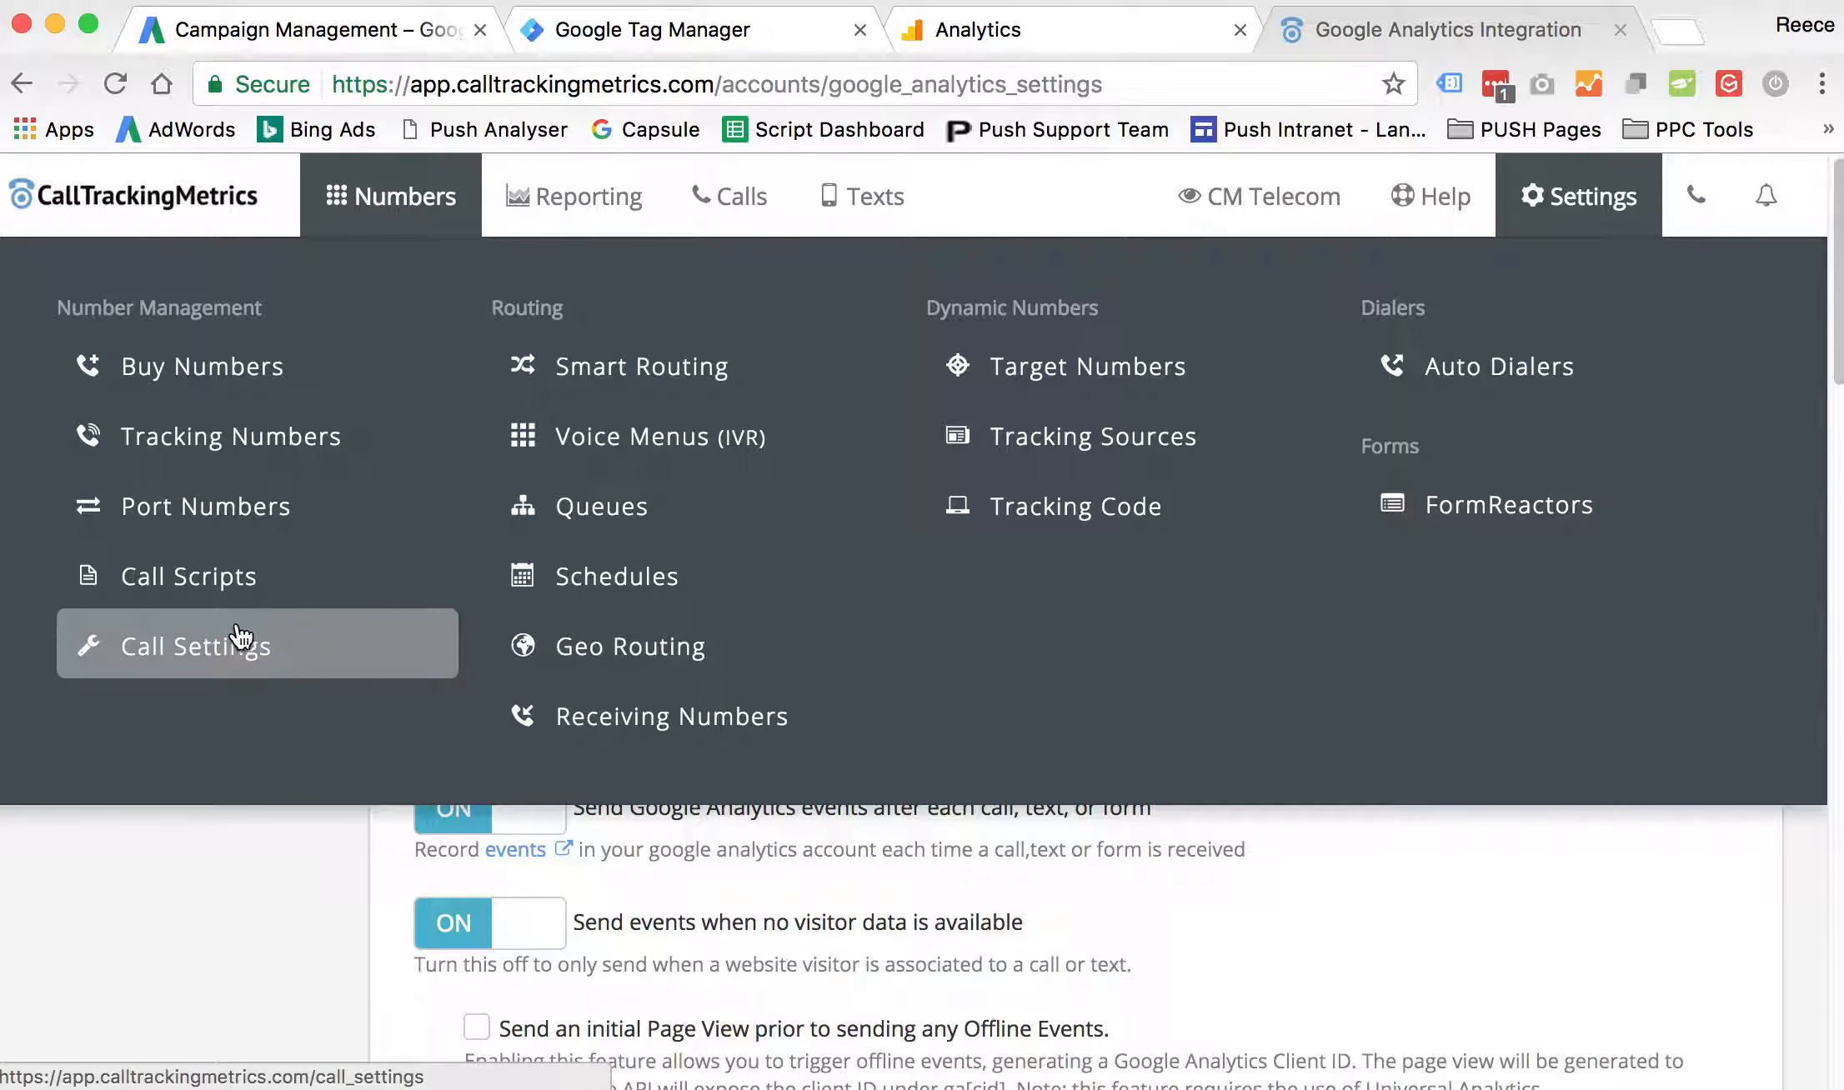
pyautogui.click(225, 649)
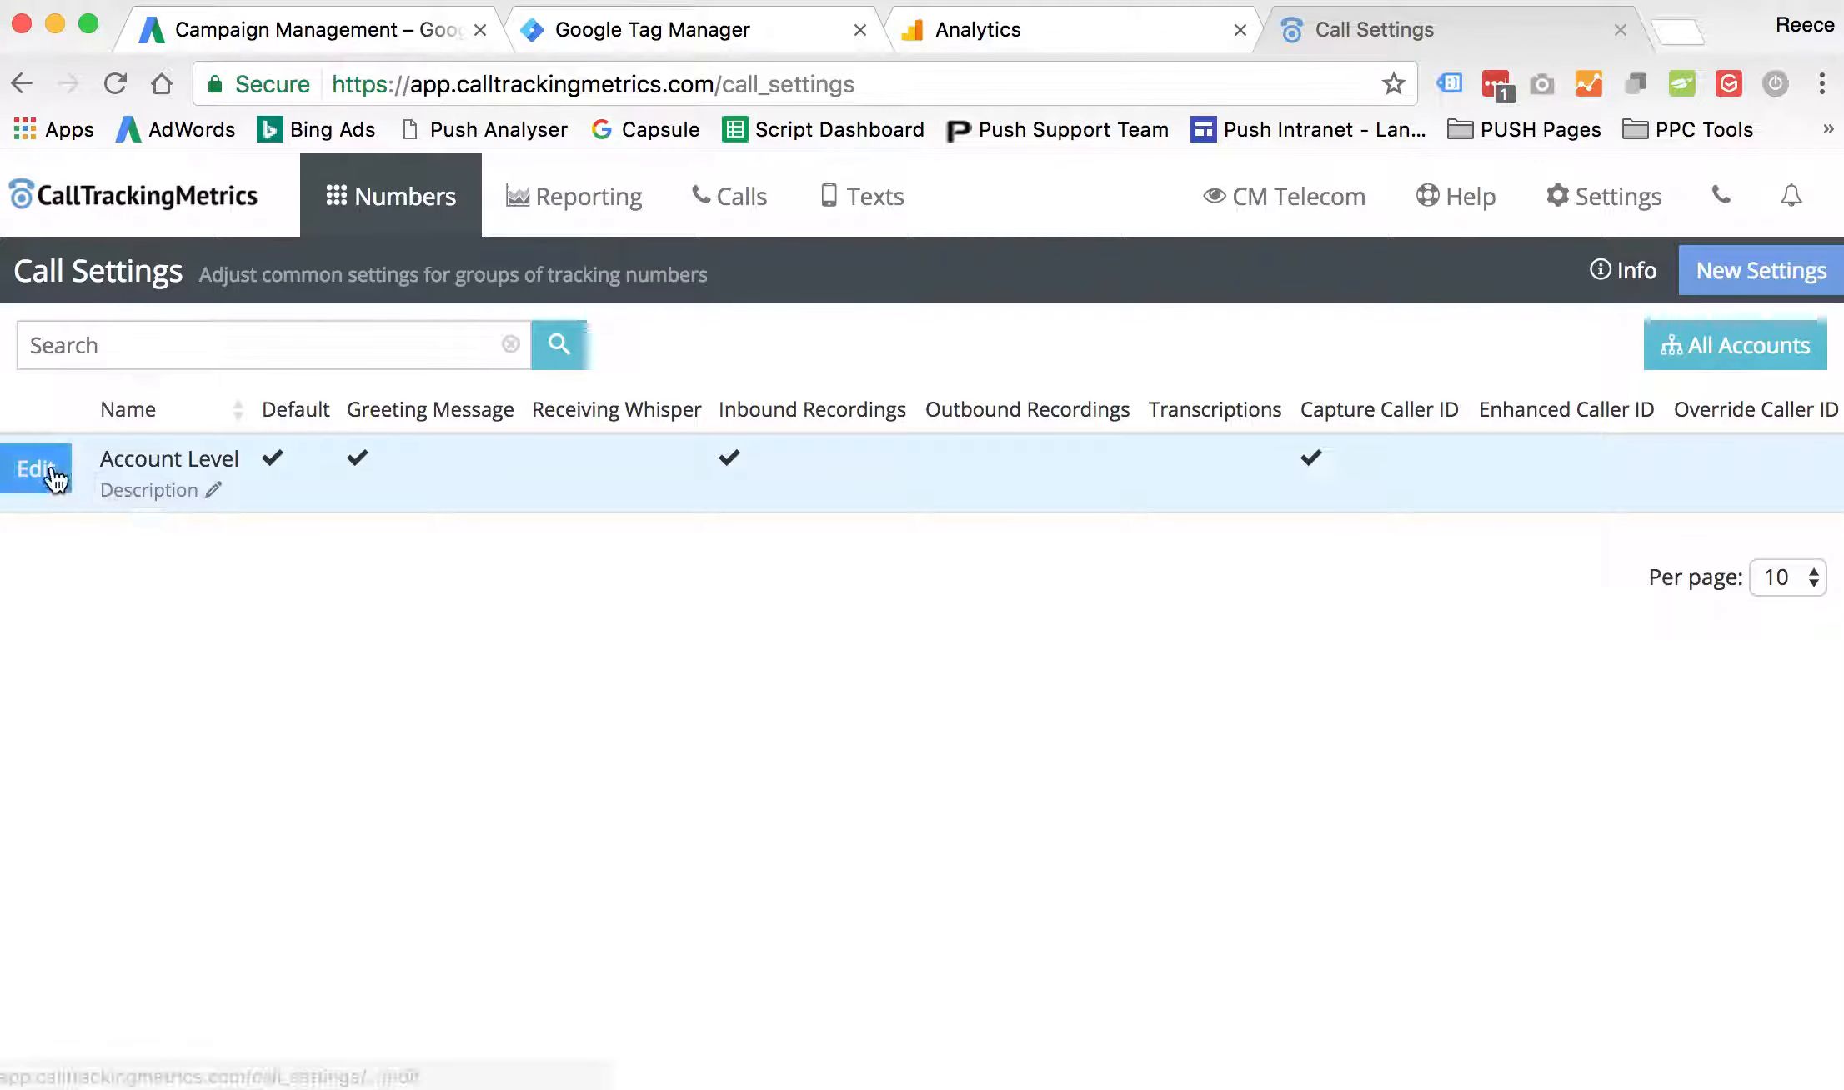
pyautogui.click(43, 471)
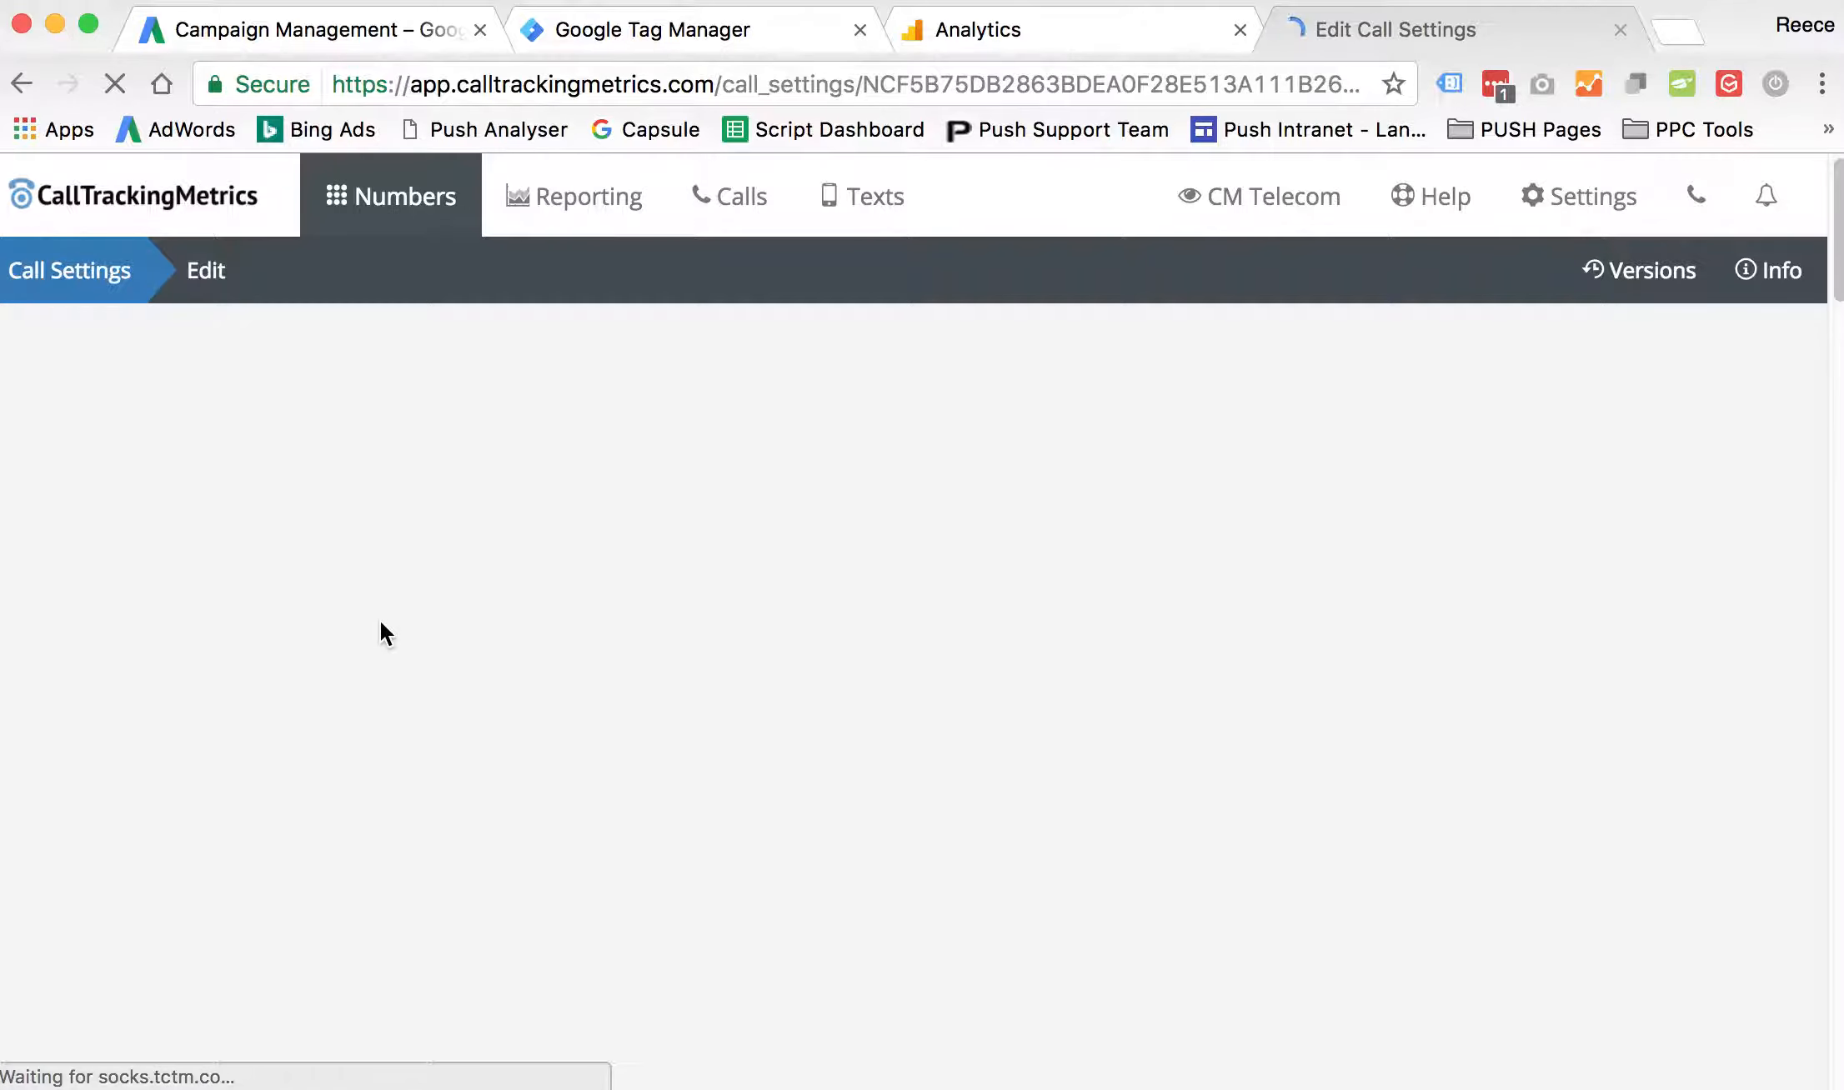
pyautogui.scroll(-5, 380, 659)
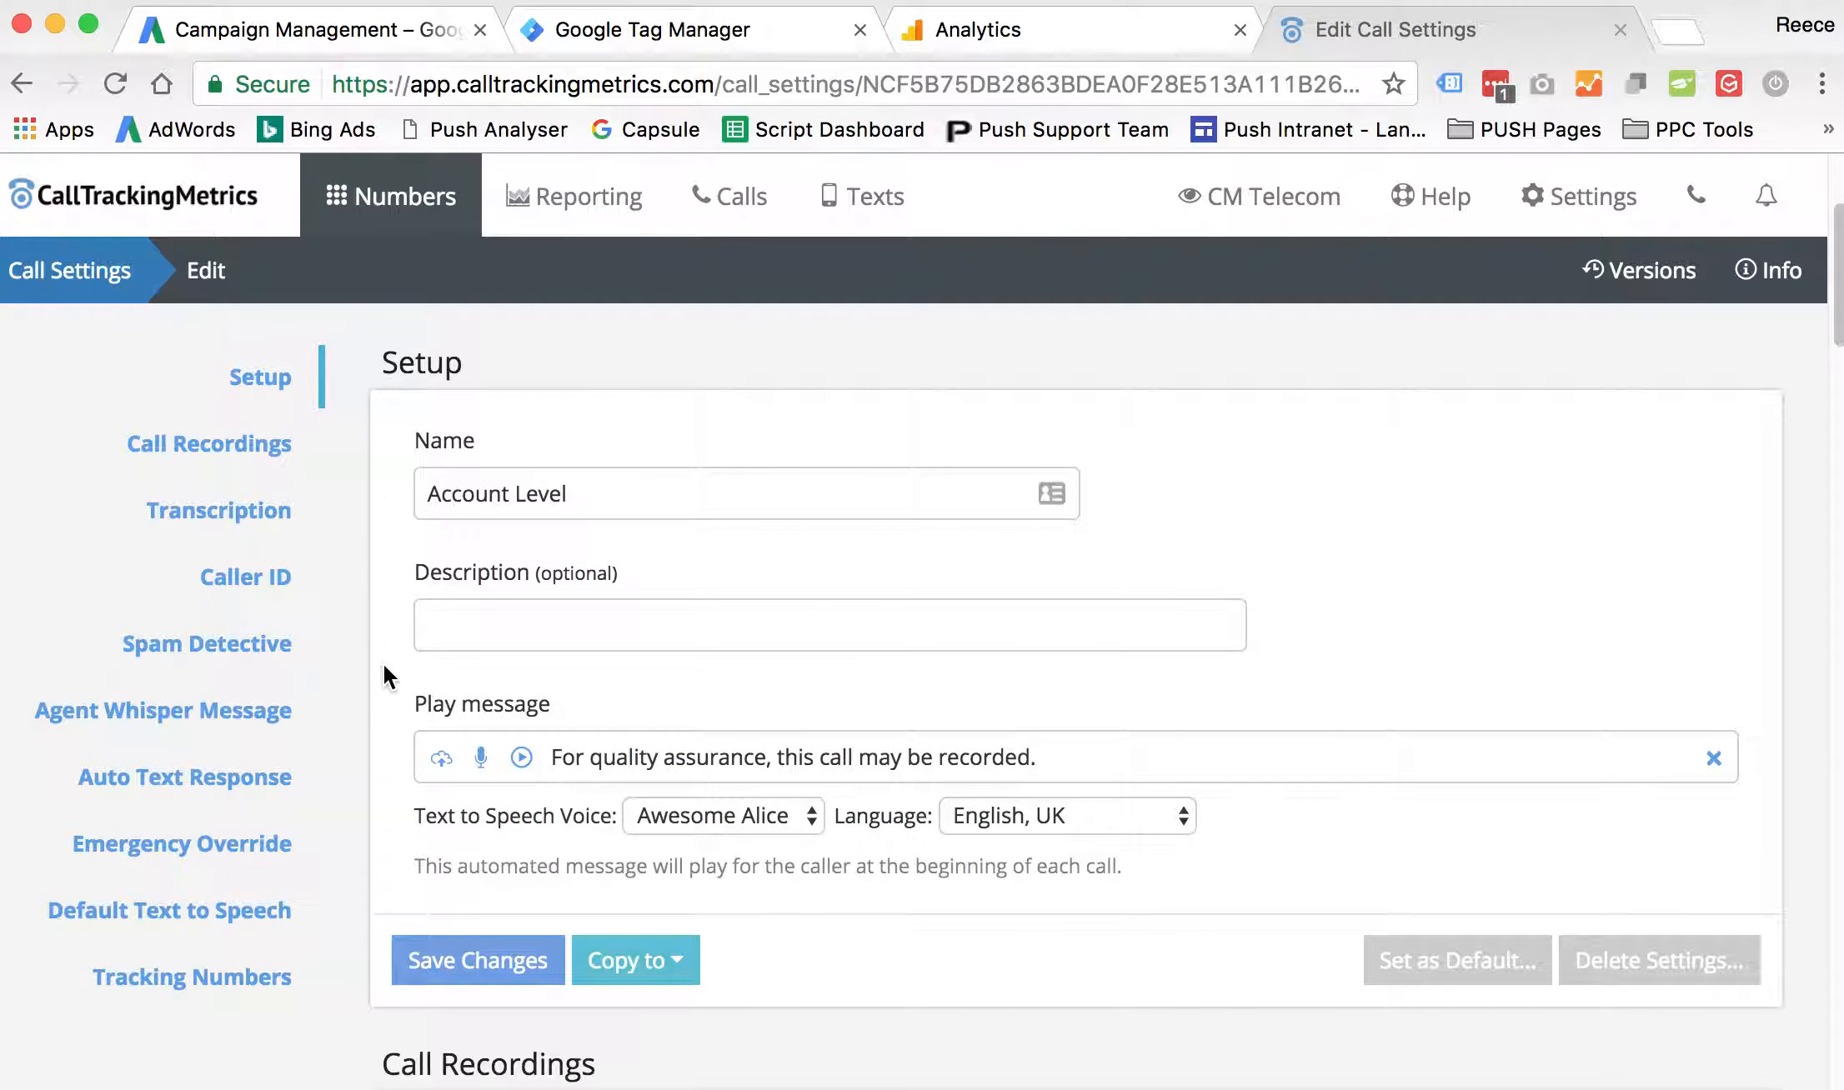
# - Review the Call Recordings and Transcription sections of the Account Level call settings
pyautogui.click(451, 552)
pyautogui.scroll(-15, 451, 550)
pyautogui.scroll(8, 449, 575)
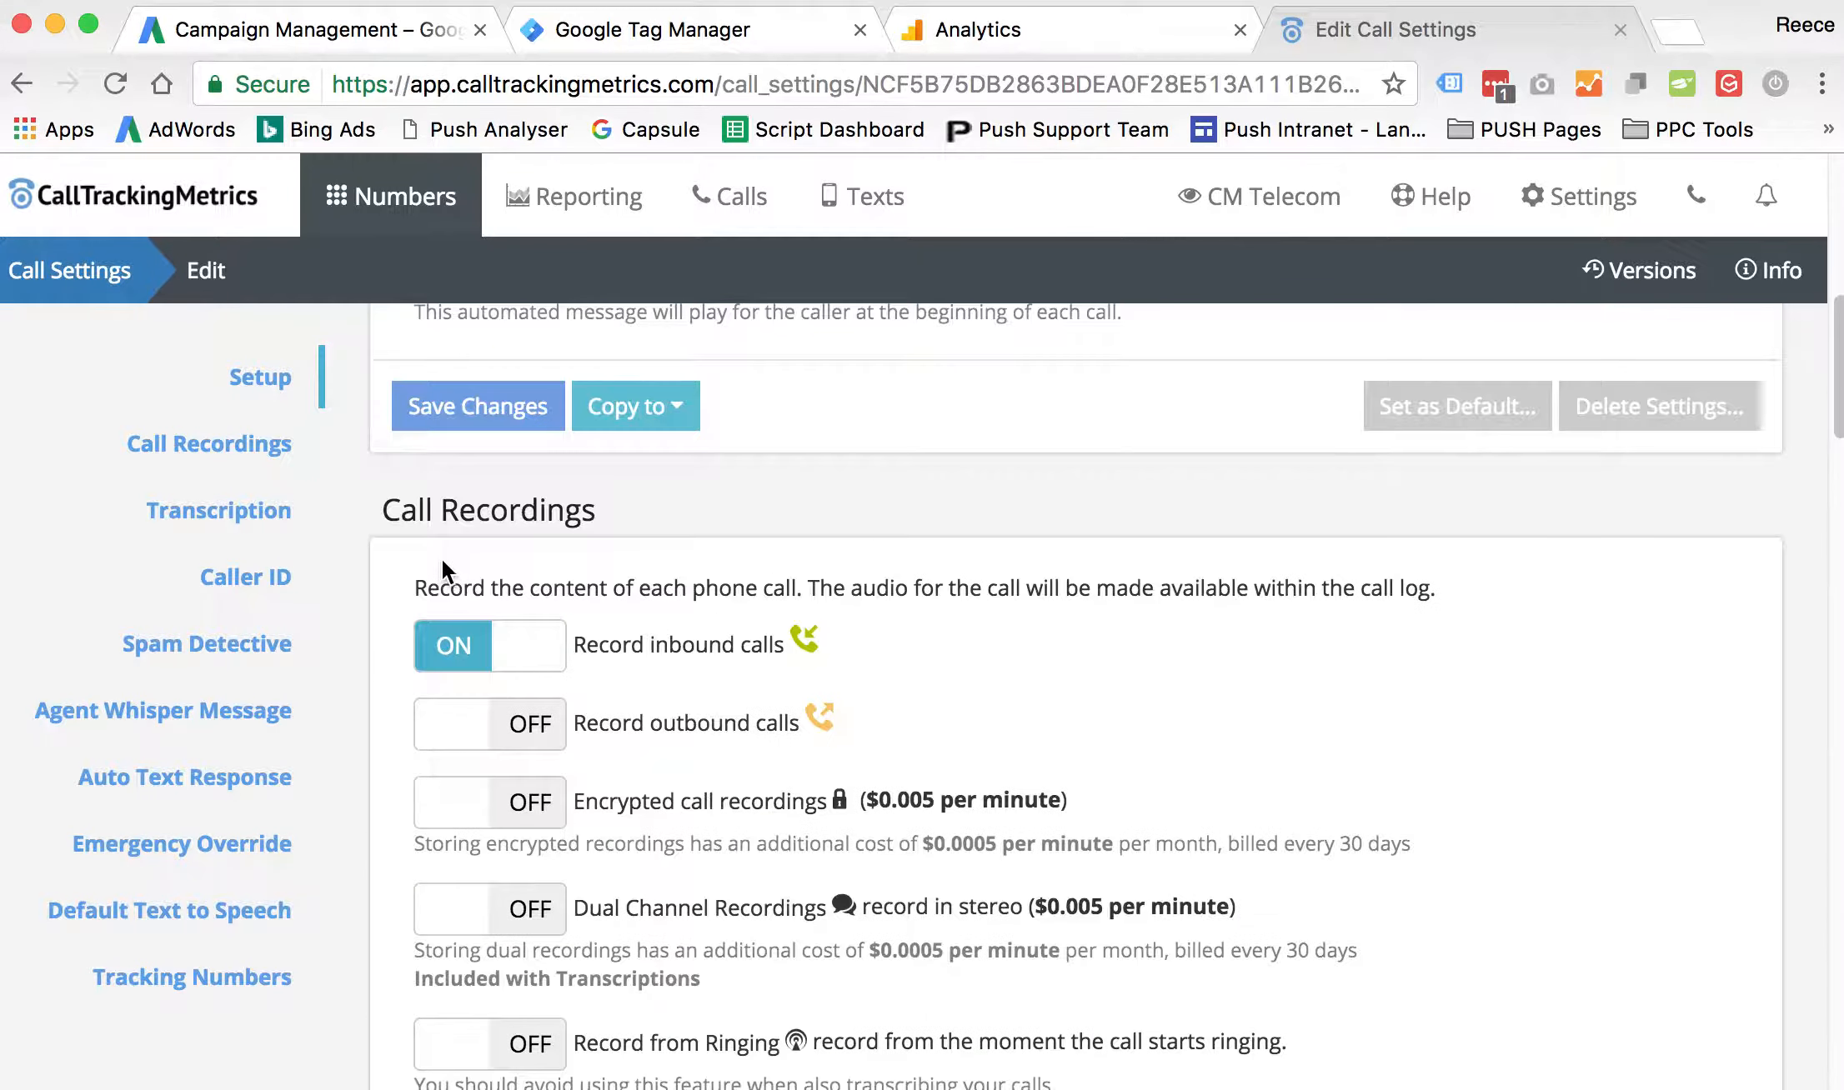
pyautogui.scroll(-20, 425, 622)
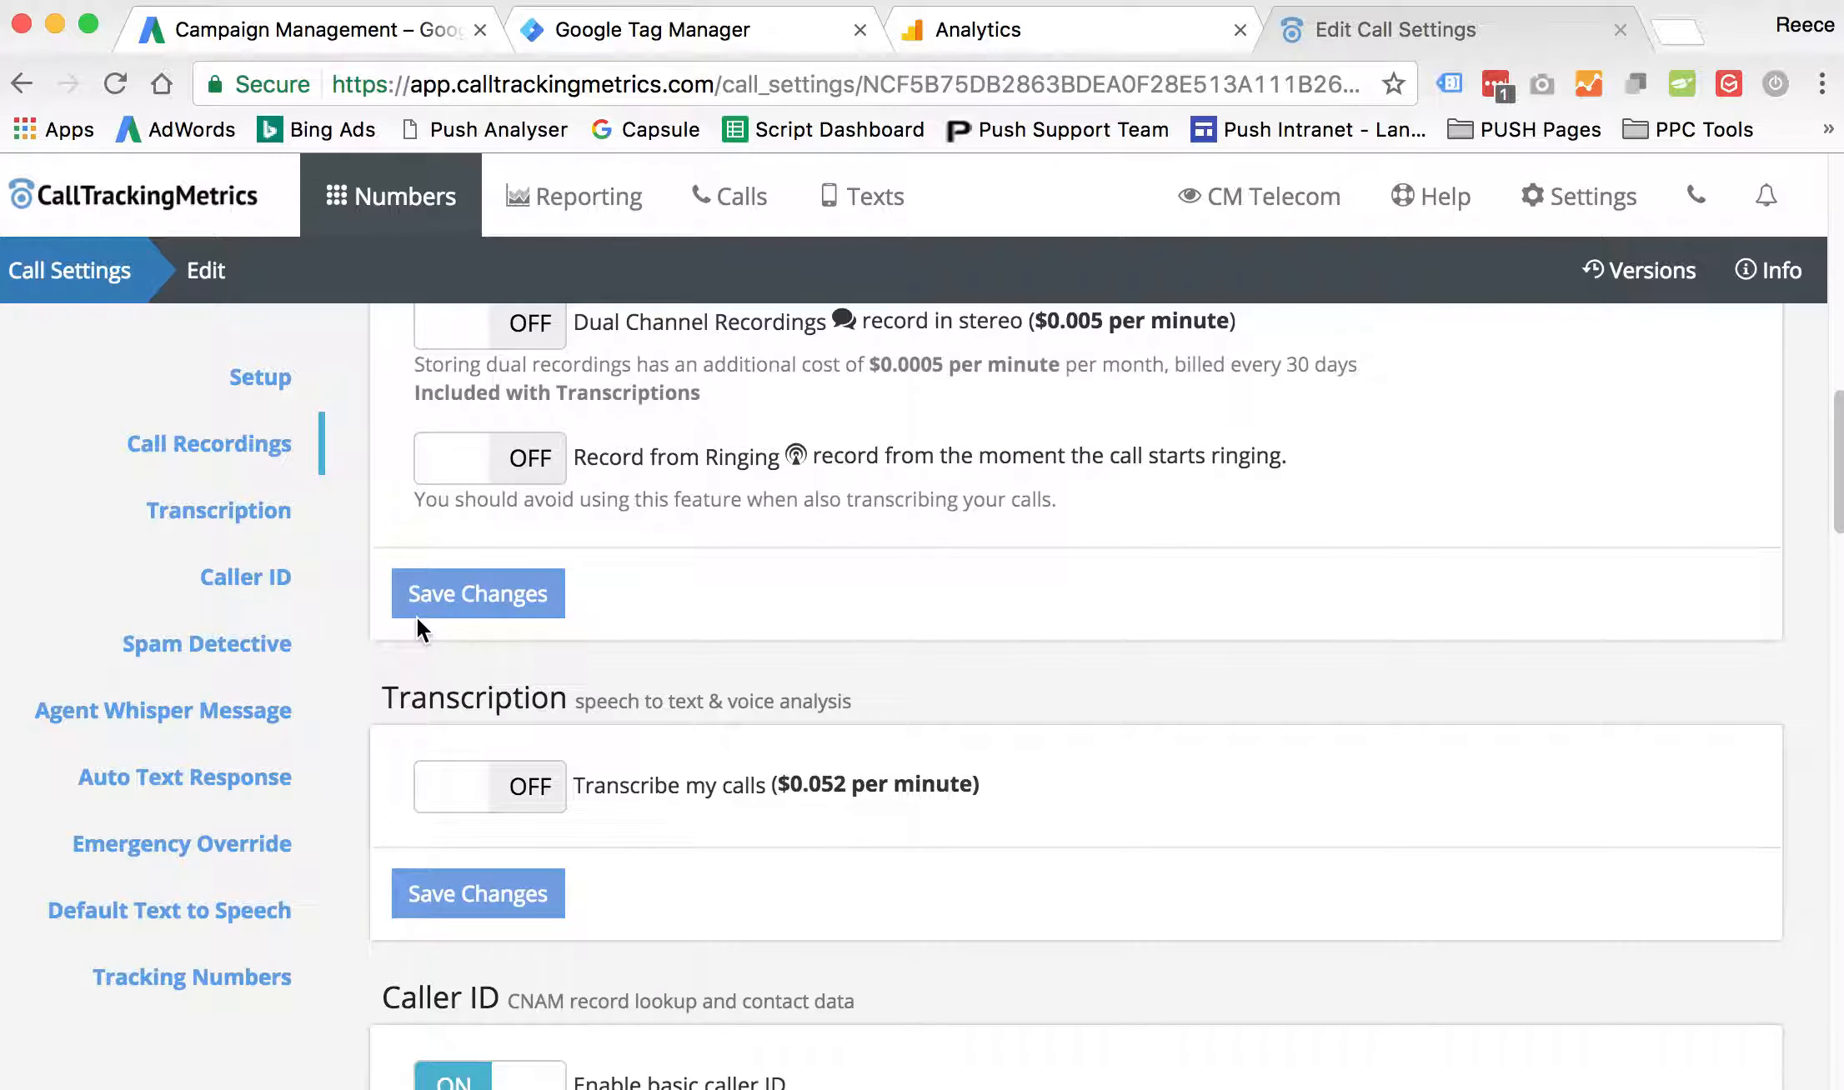
pyautogui.scroll(20, 430, 618)
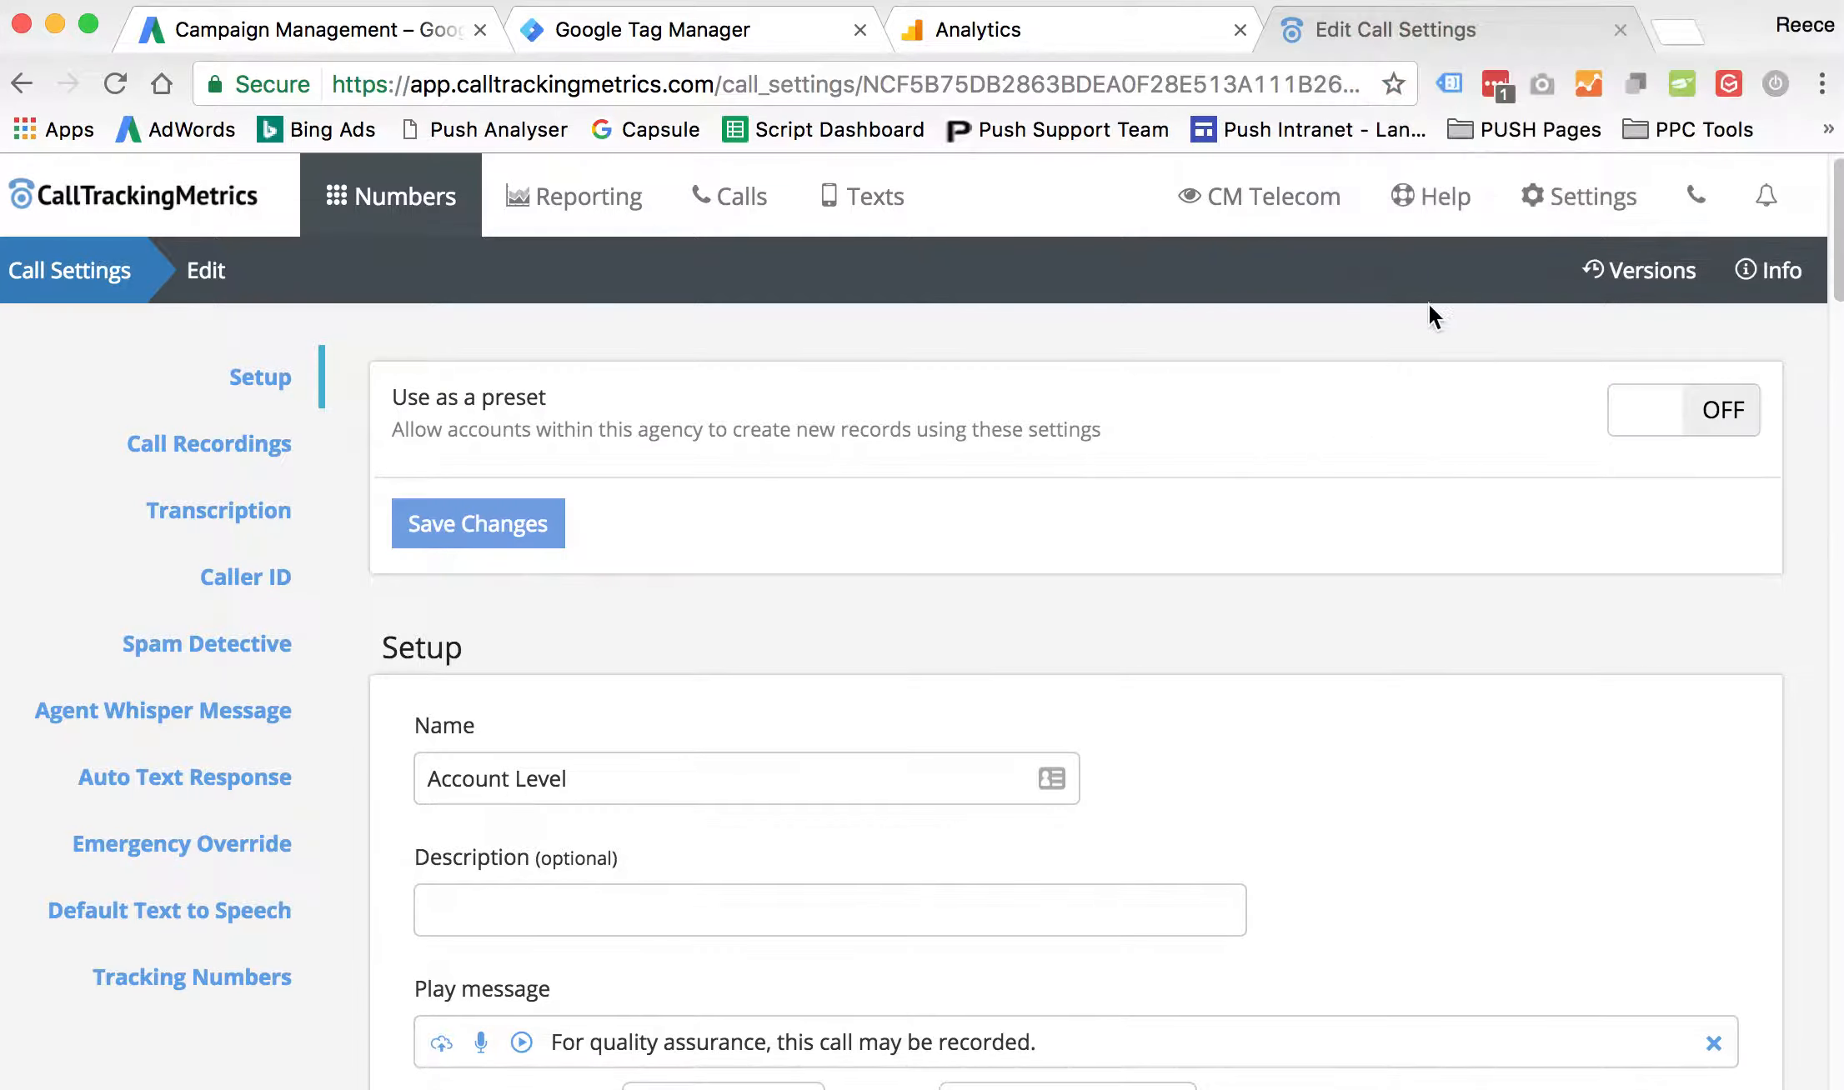
# - Switch to Google Analytics and start a new Custom goal in the All Web Site Data view of business.cm.com
pyautogui.click(1116, 18)
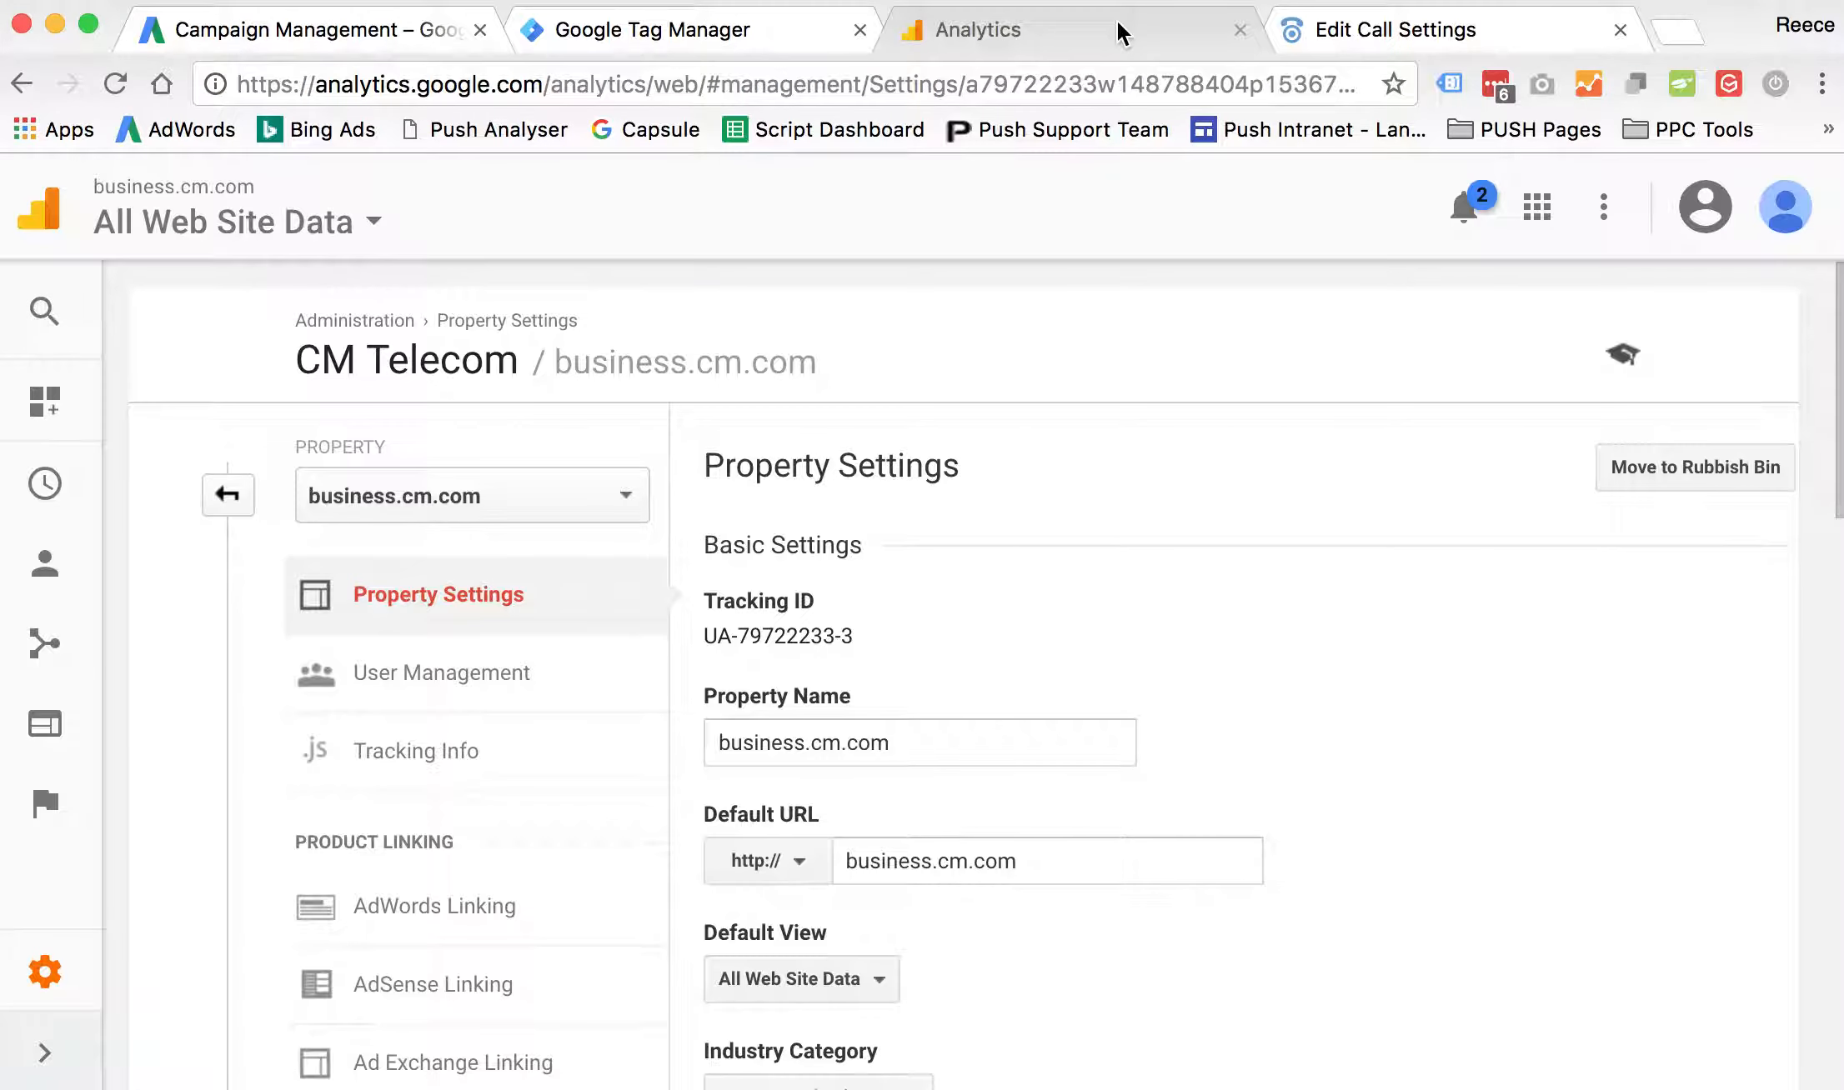
pyautogui.click(226, 497)
pyautogui.click(1434, 753)
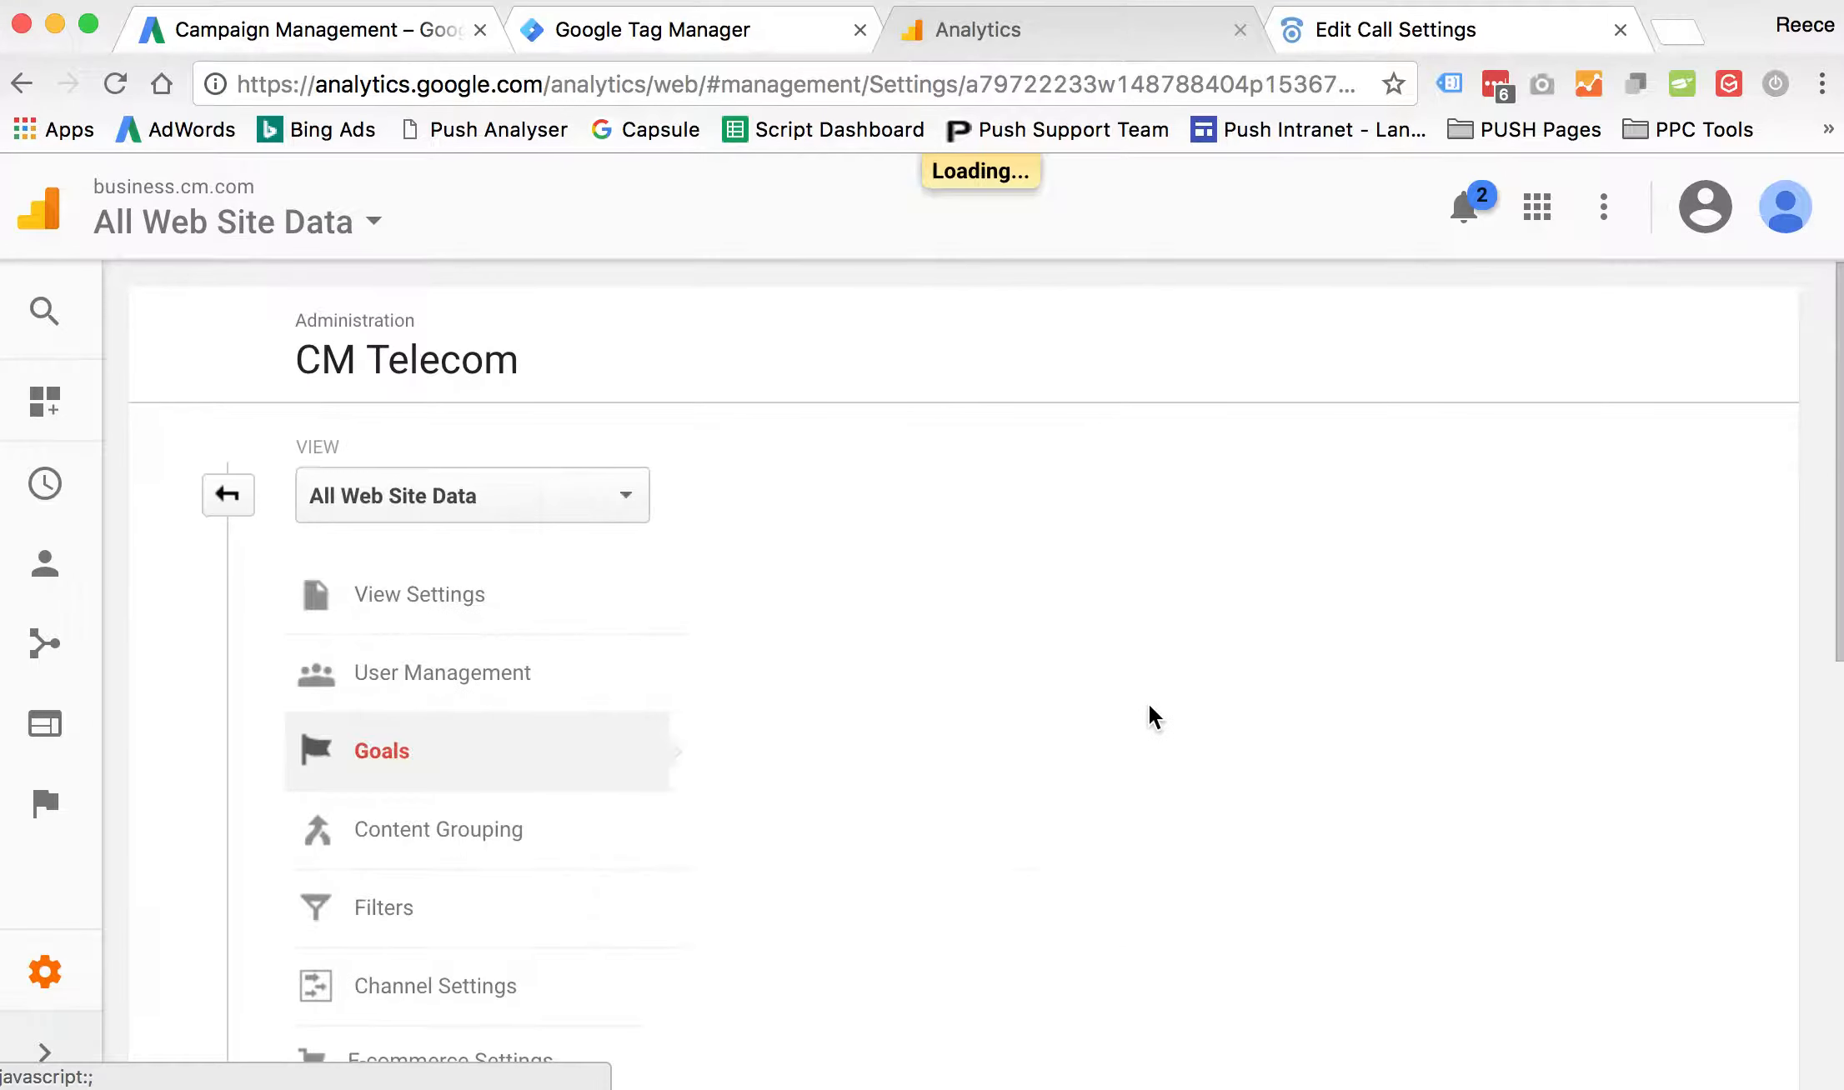
pyautogui.click(822, 480)
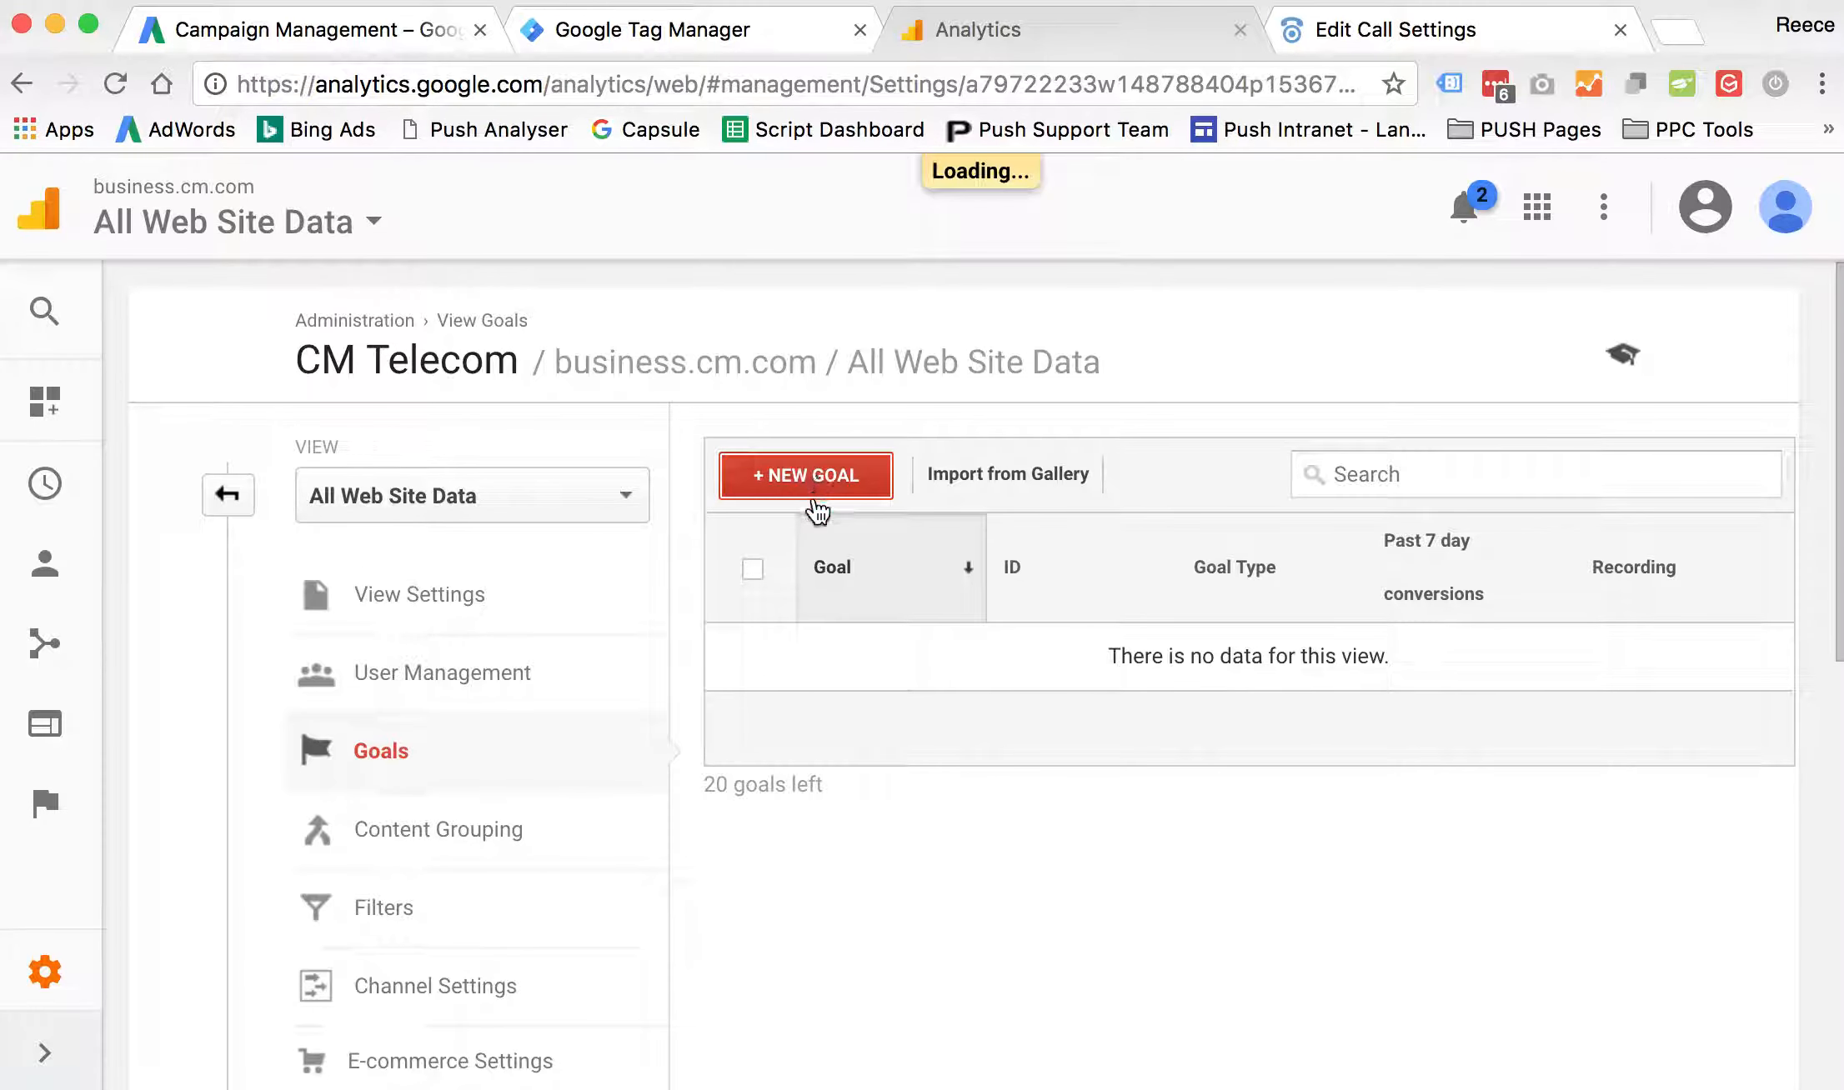
pyautogui.scroll(-8, 902, 846)
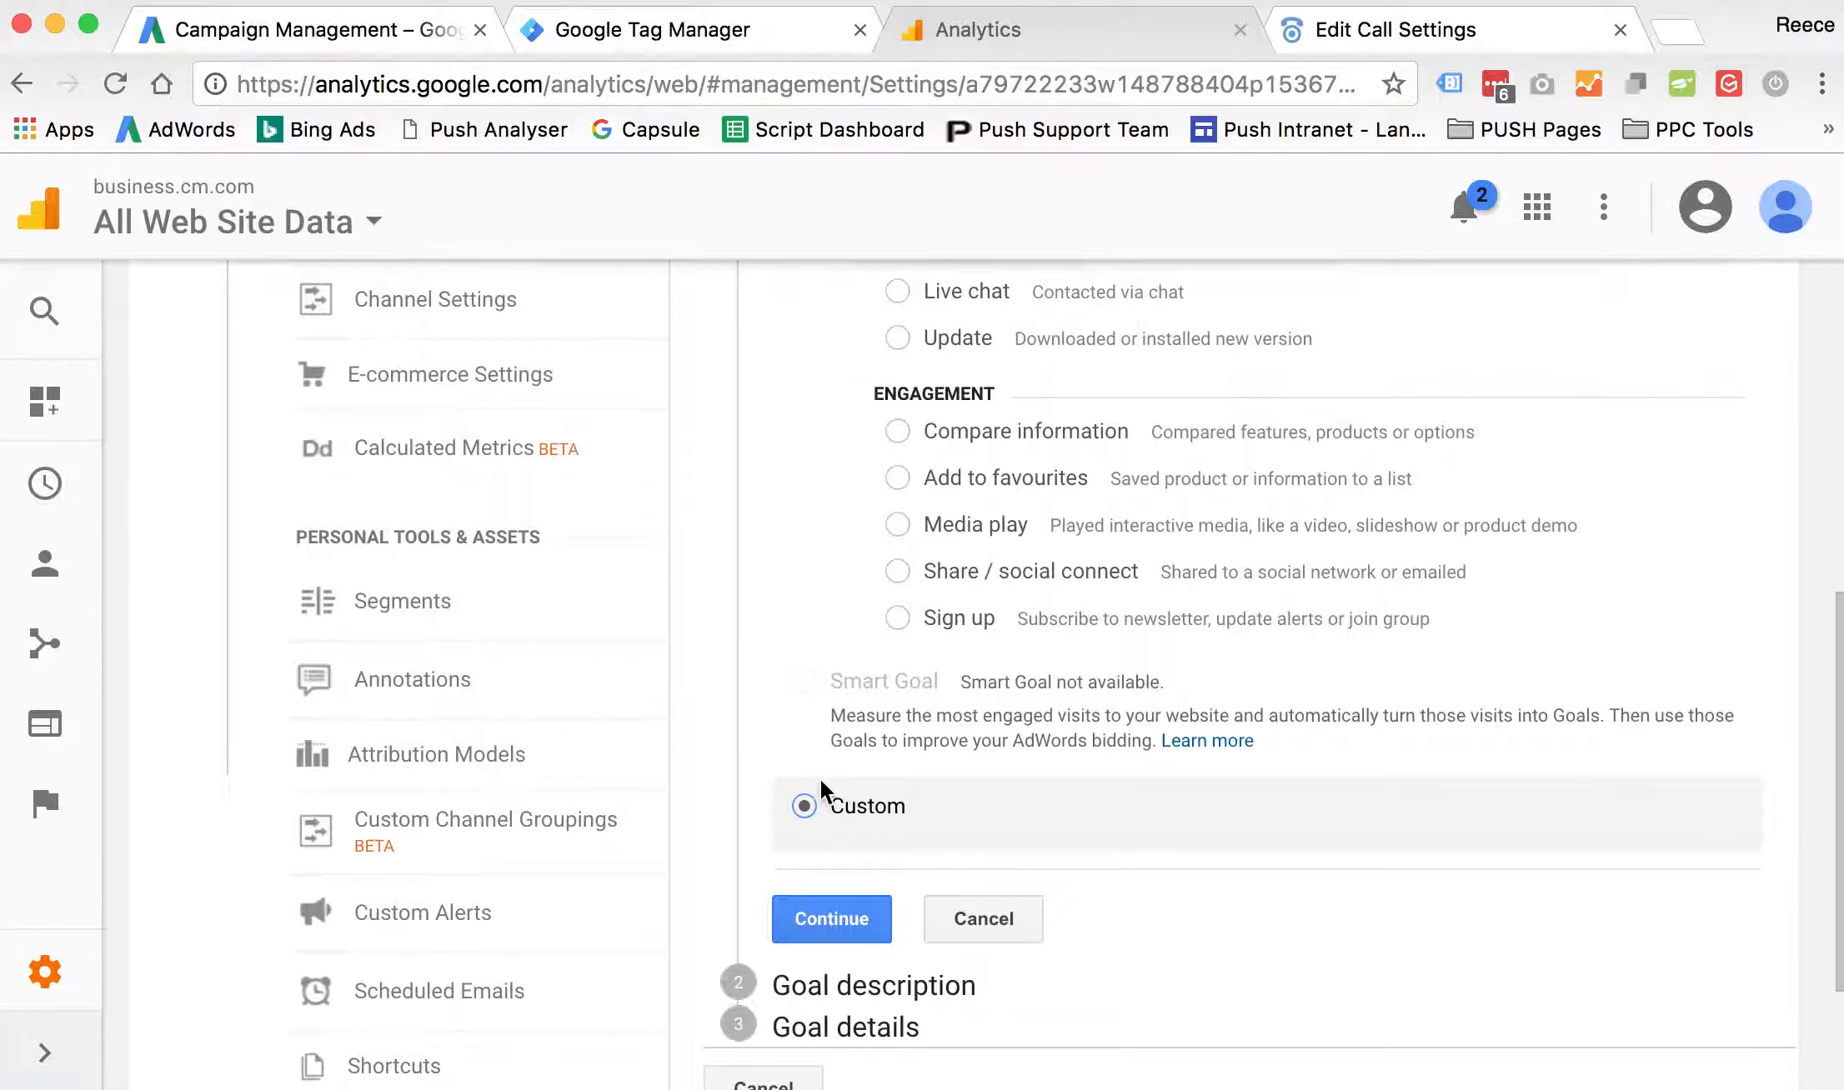
pyautogui.scroll(3, 821, 780)
pyautogui.click(857, 877)
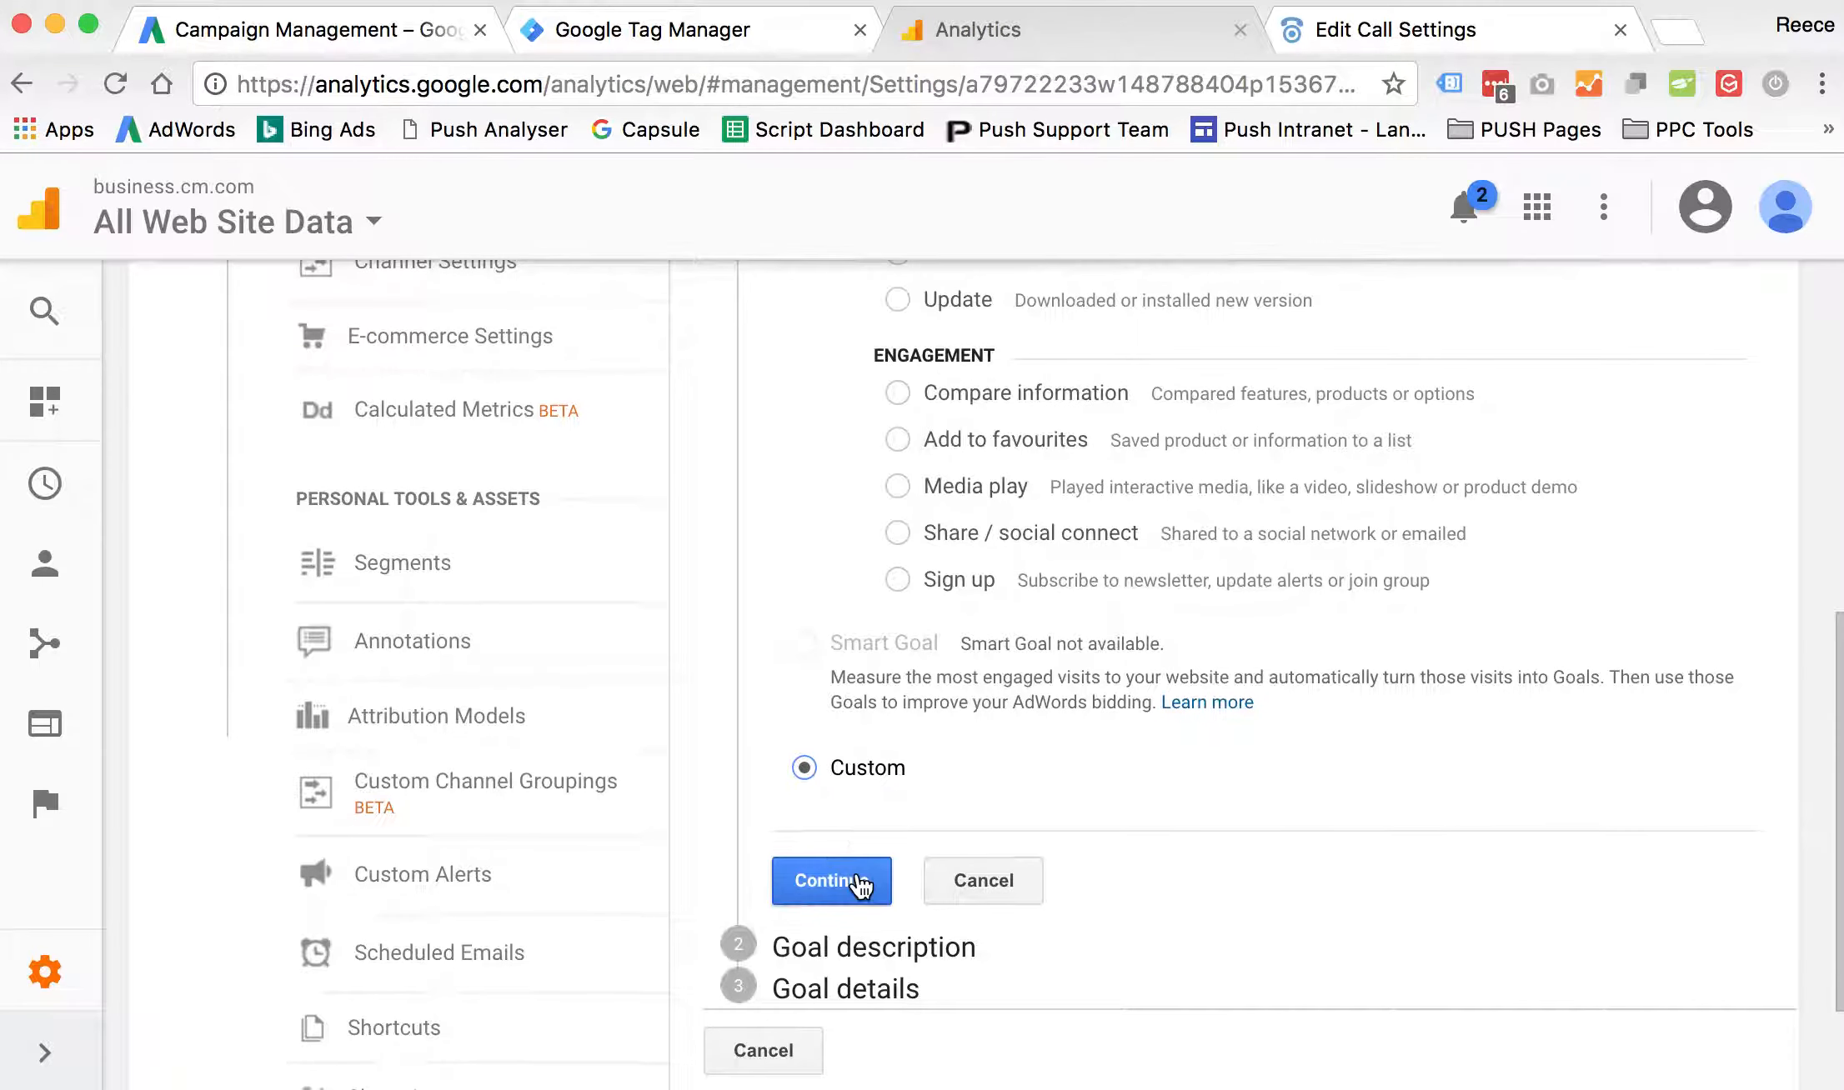
# - Name the goal "PPC Calls", set its type to Event and continue to the goal details
pyautogui.scroll(-3, 866, 684)
pyautogui.click(844, 365)
pyautogui.write('PP')
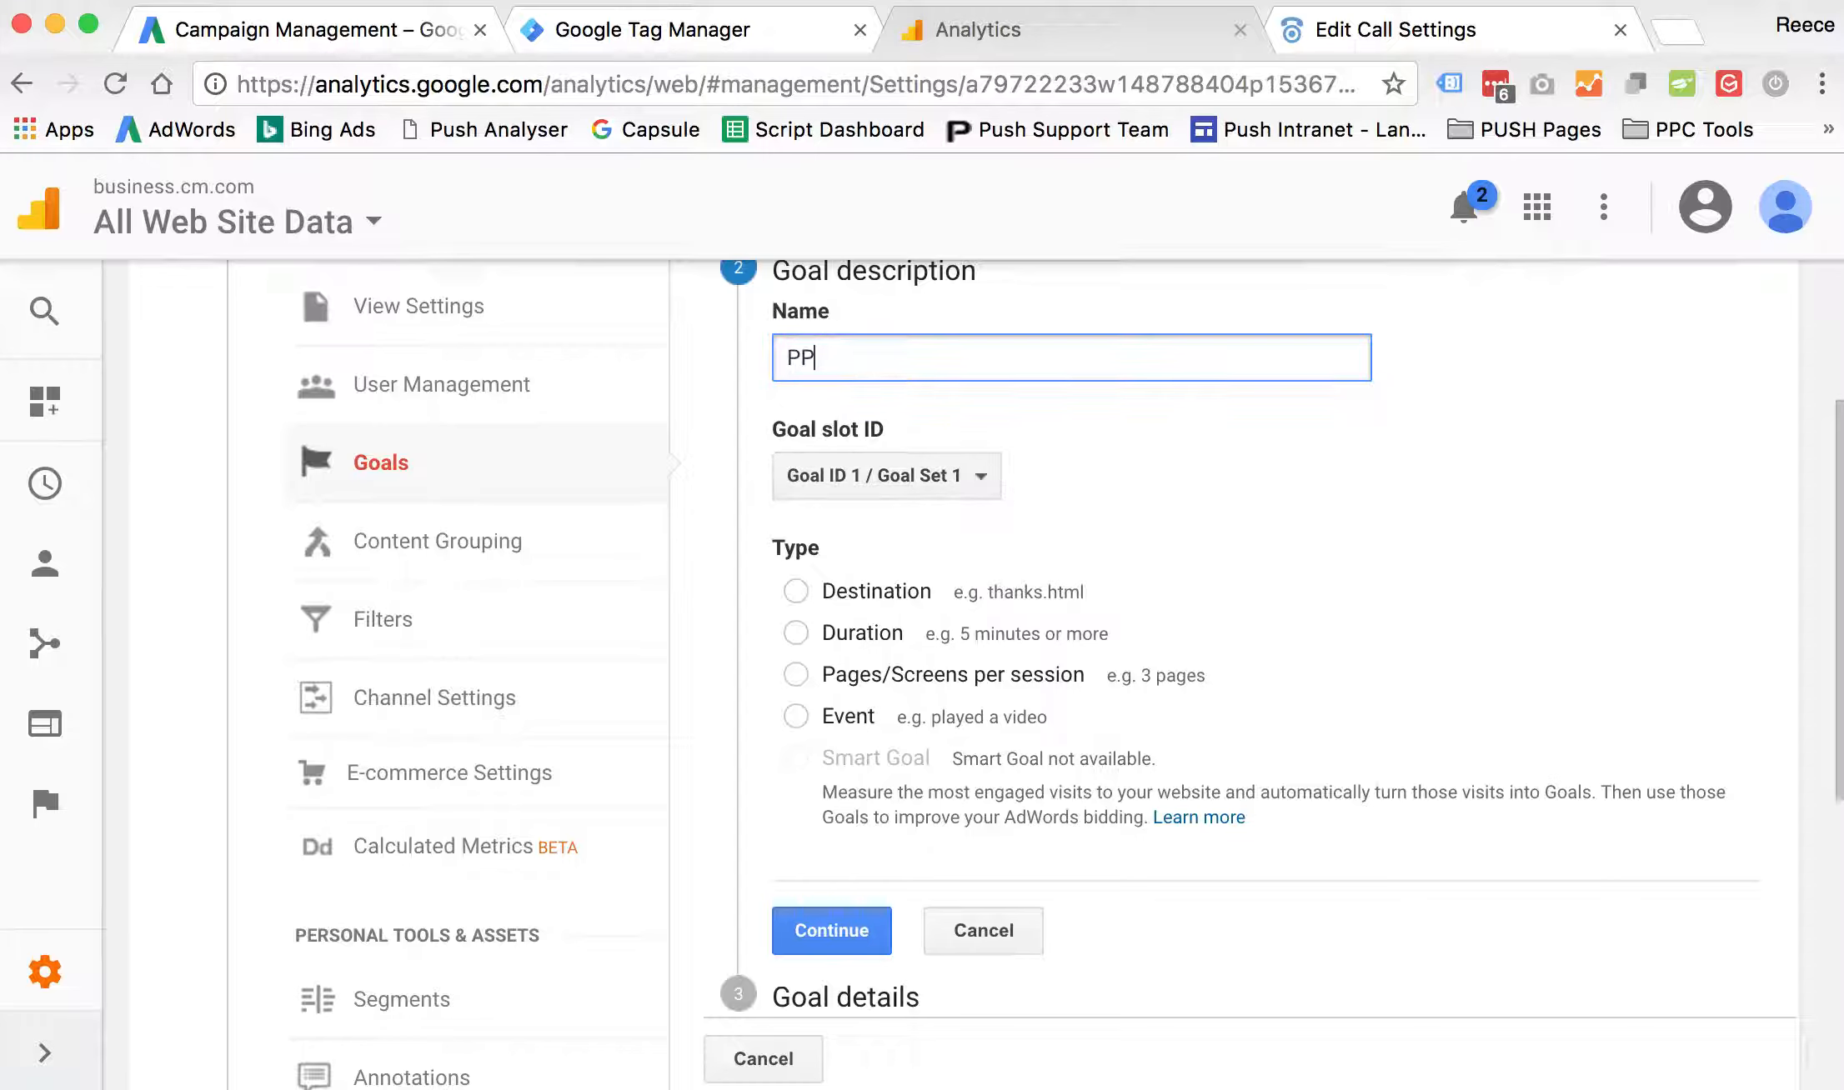
pyautogui.write('C Calls')
pyautogui.click(796, 716)
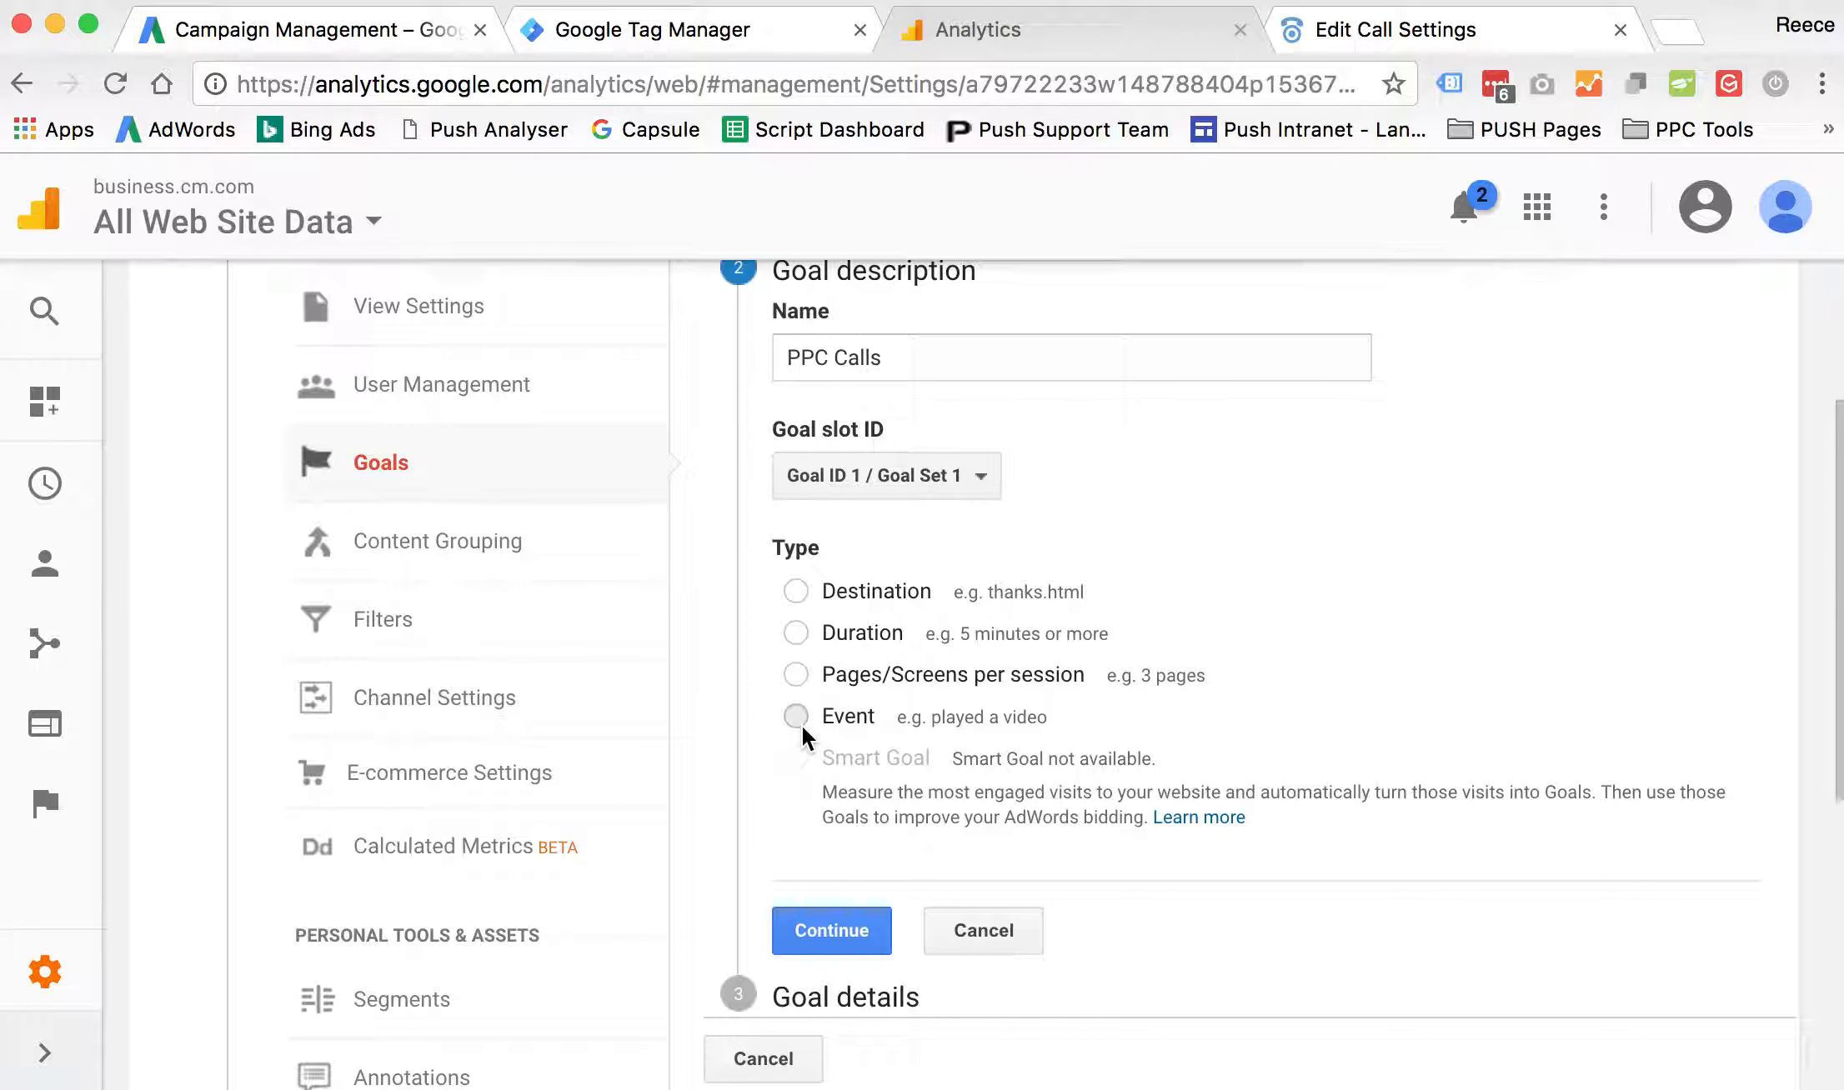
pyautogui.click(844, 924)
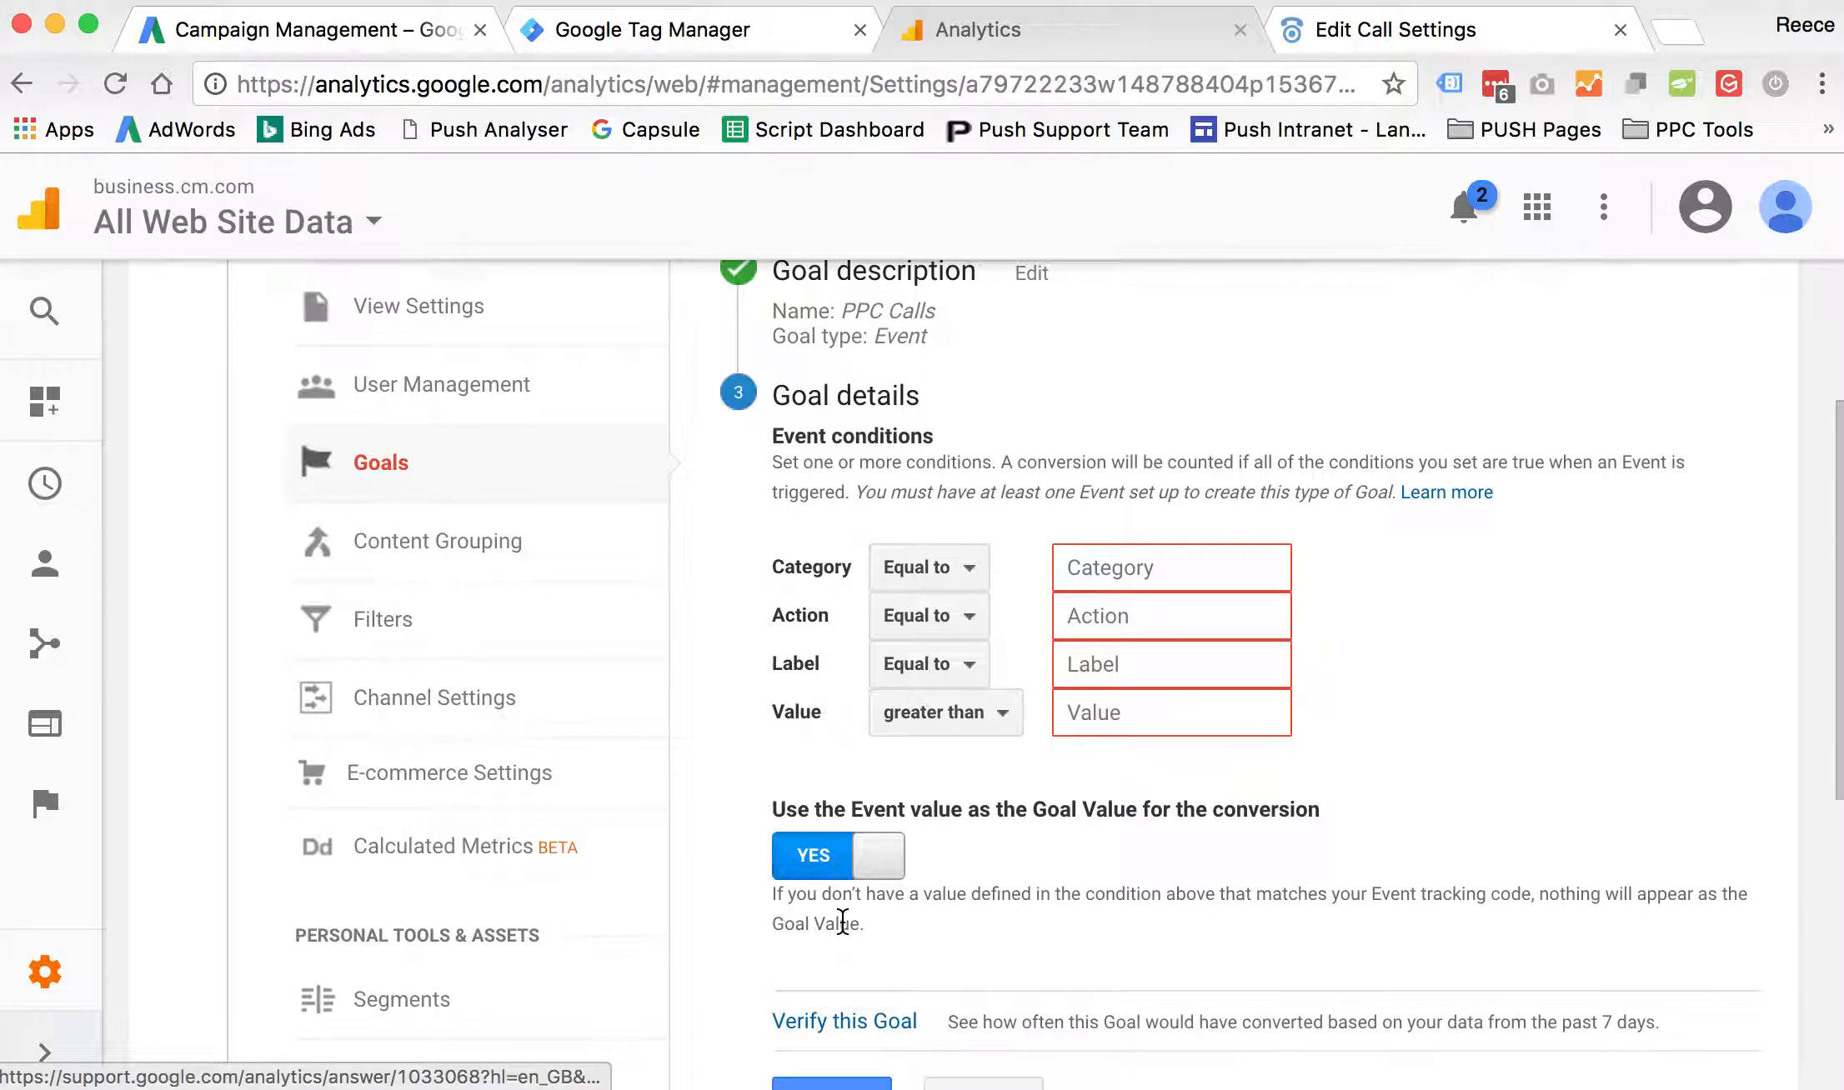
# - Set the event conditions to Category equal to "Calls" and Value greater than 1, and save the goal
pyautogui.click(1219, 575)
pyautogui.write('Calls')
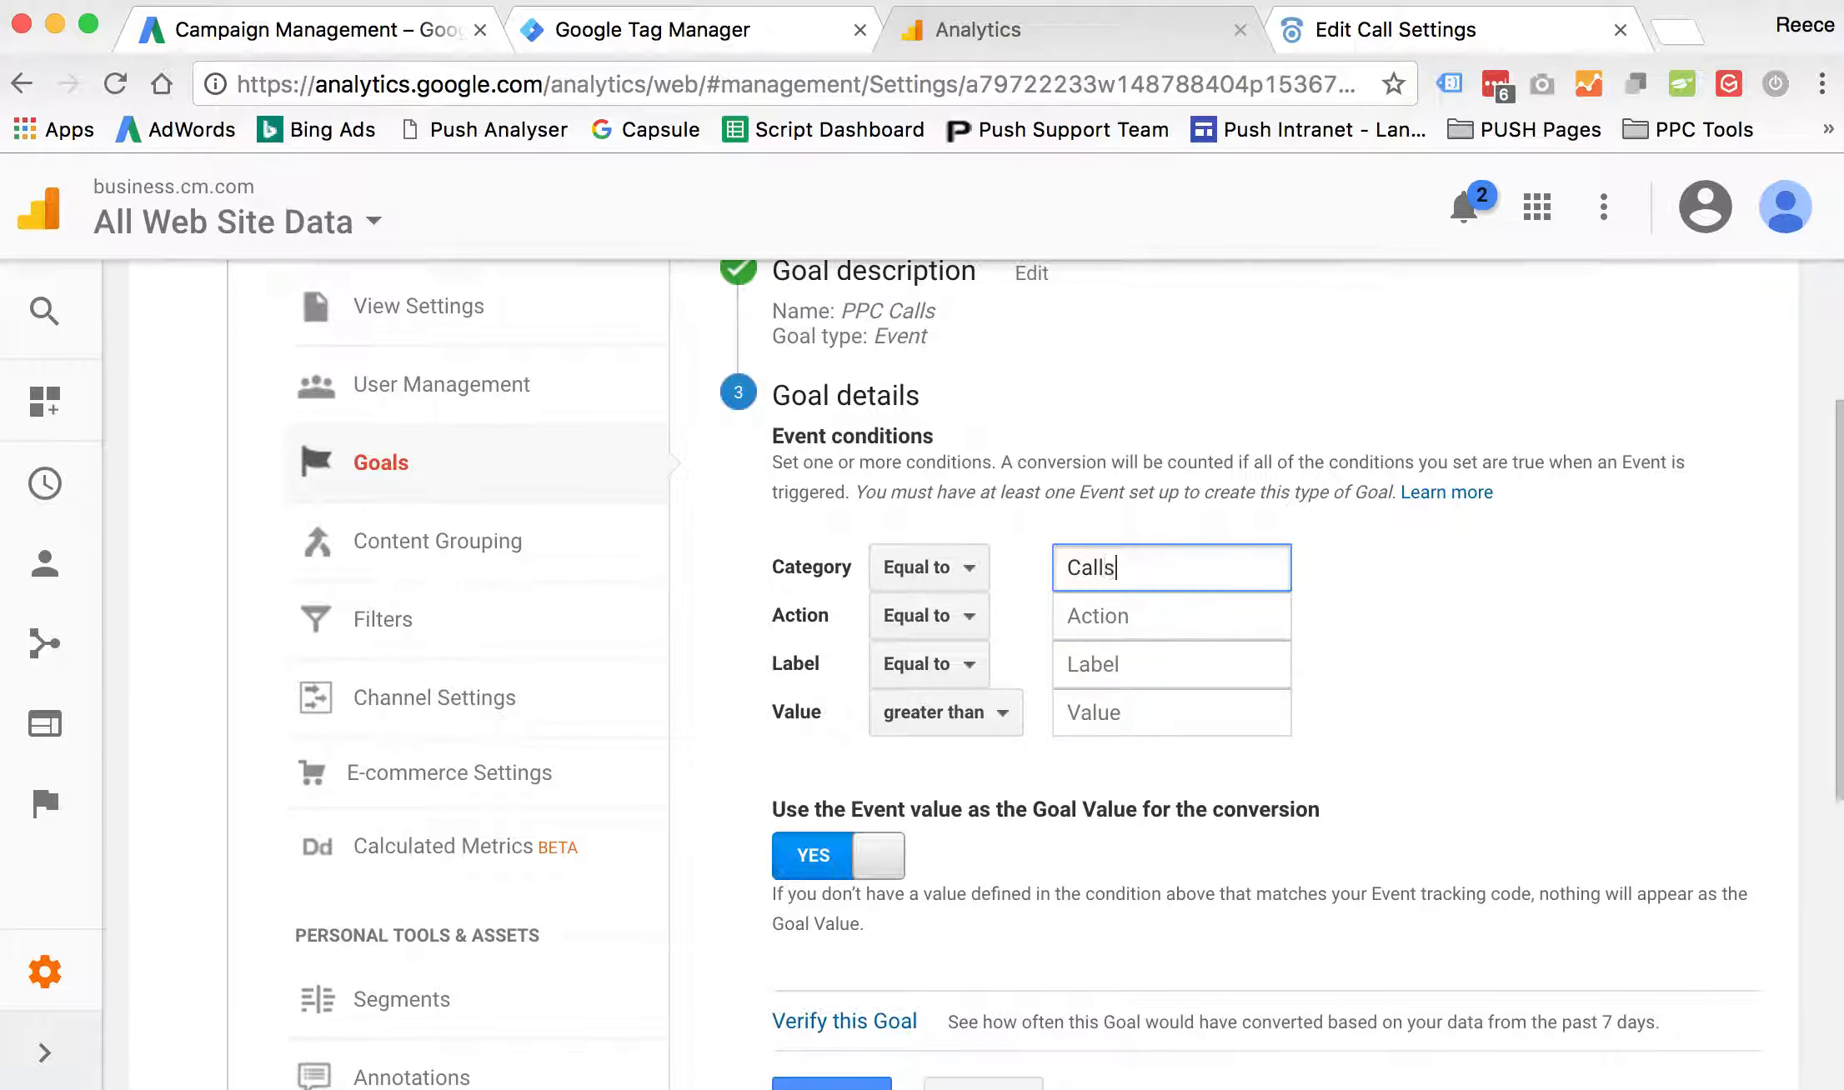
pyautogui.click(1194, 722)
pyautogui.write('1')
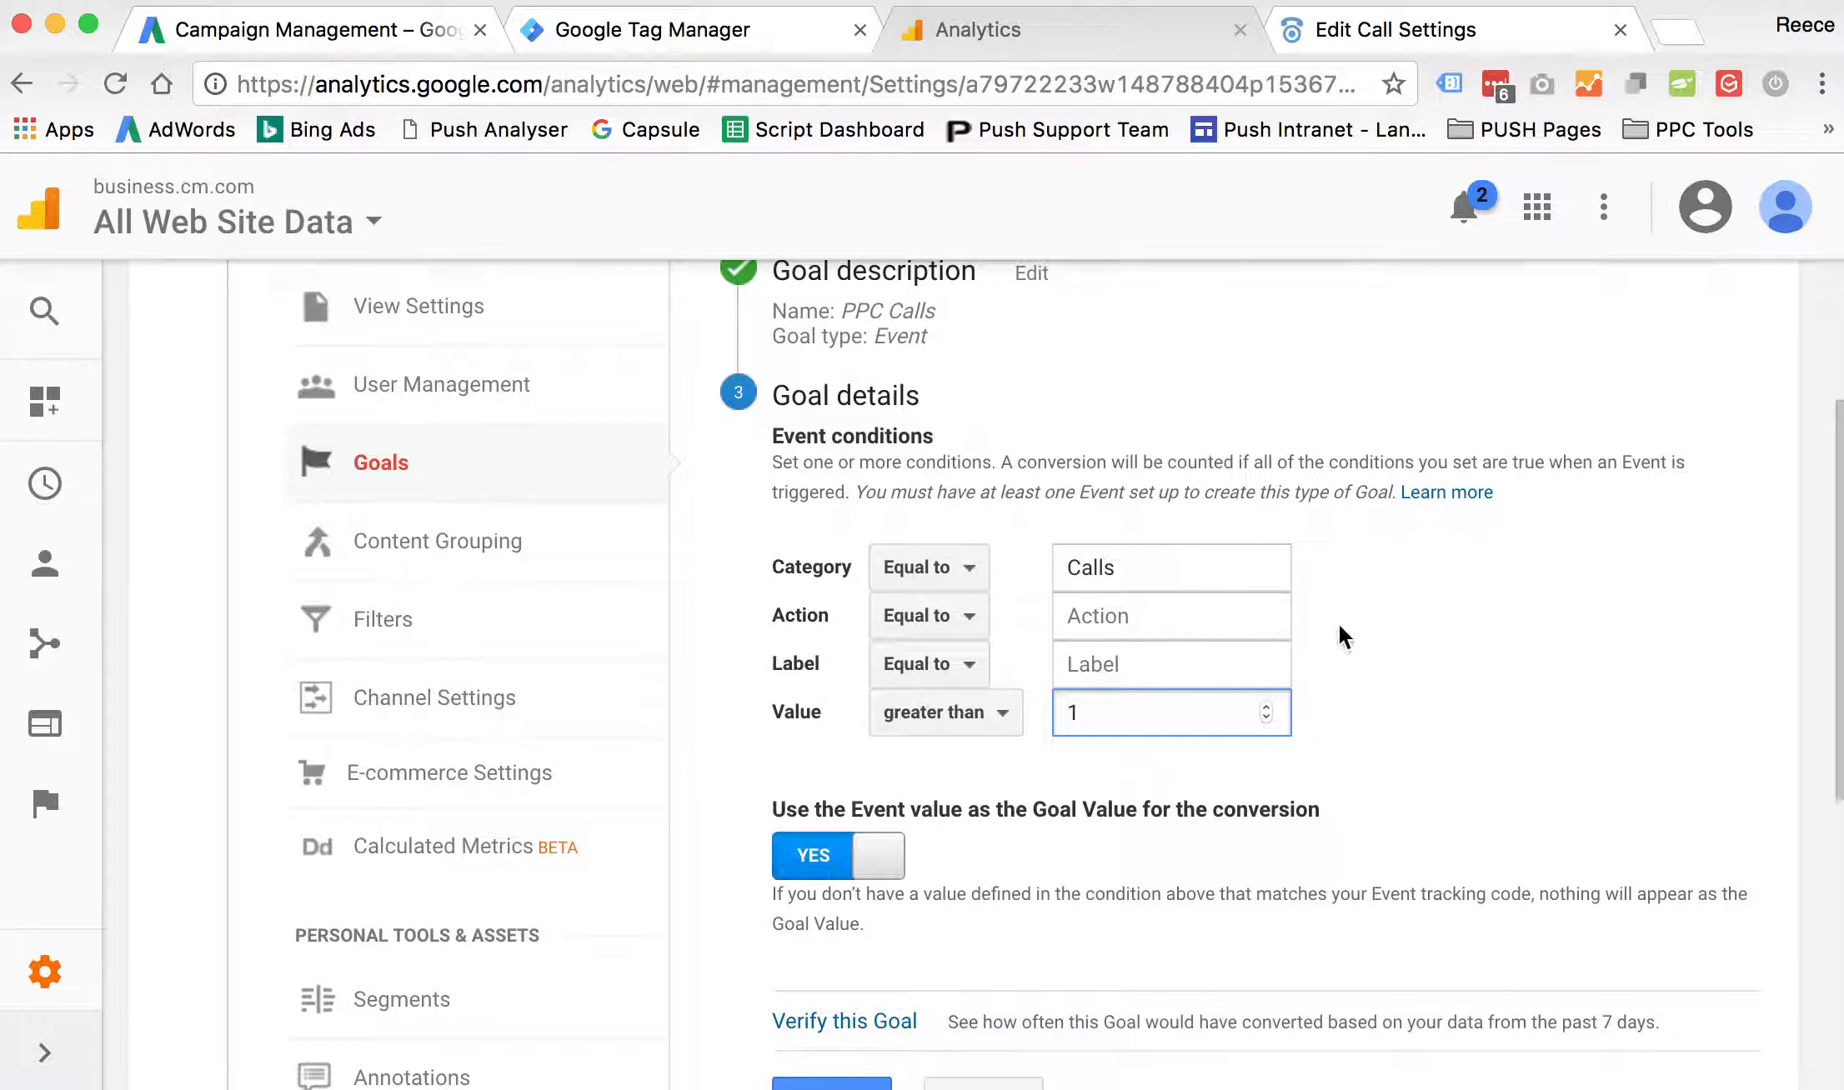
pyautogui.click(1376, 634)
pyautogui.scroll(-5, 934, 821)
pyautogui.click(844, 776)
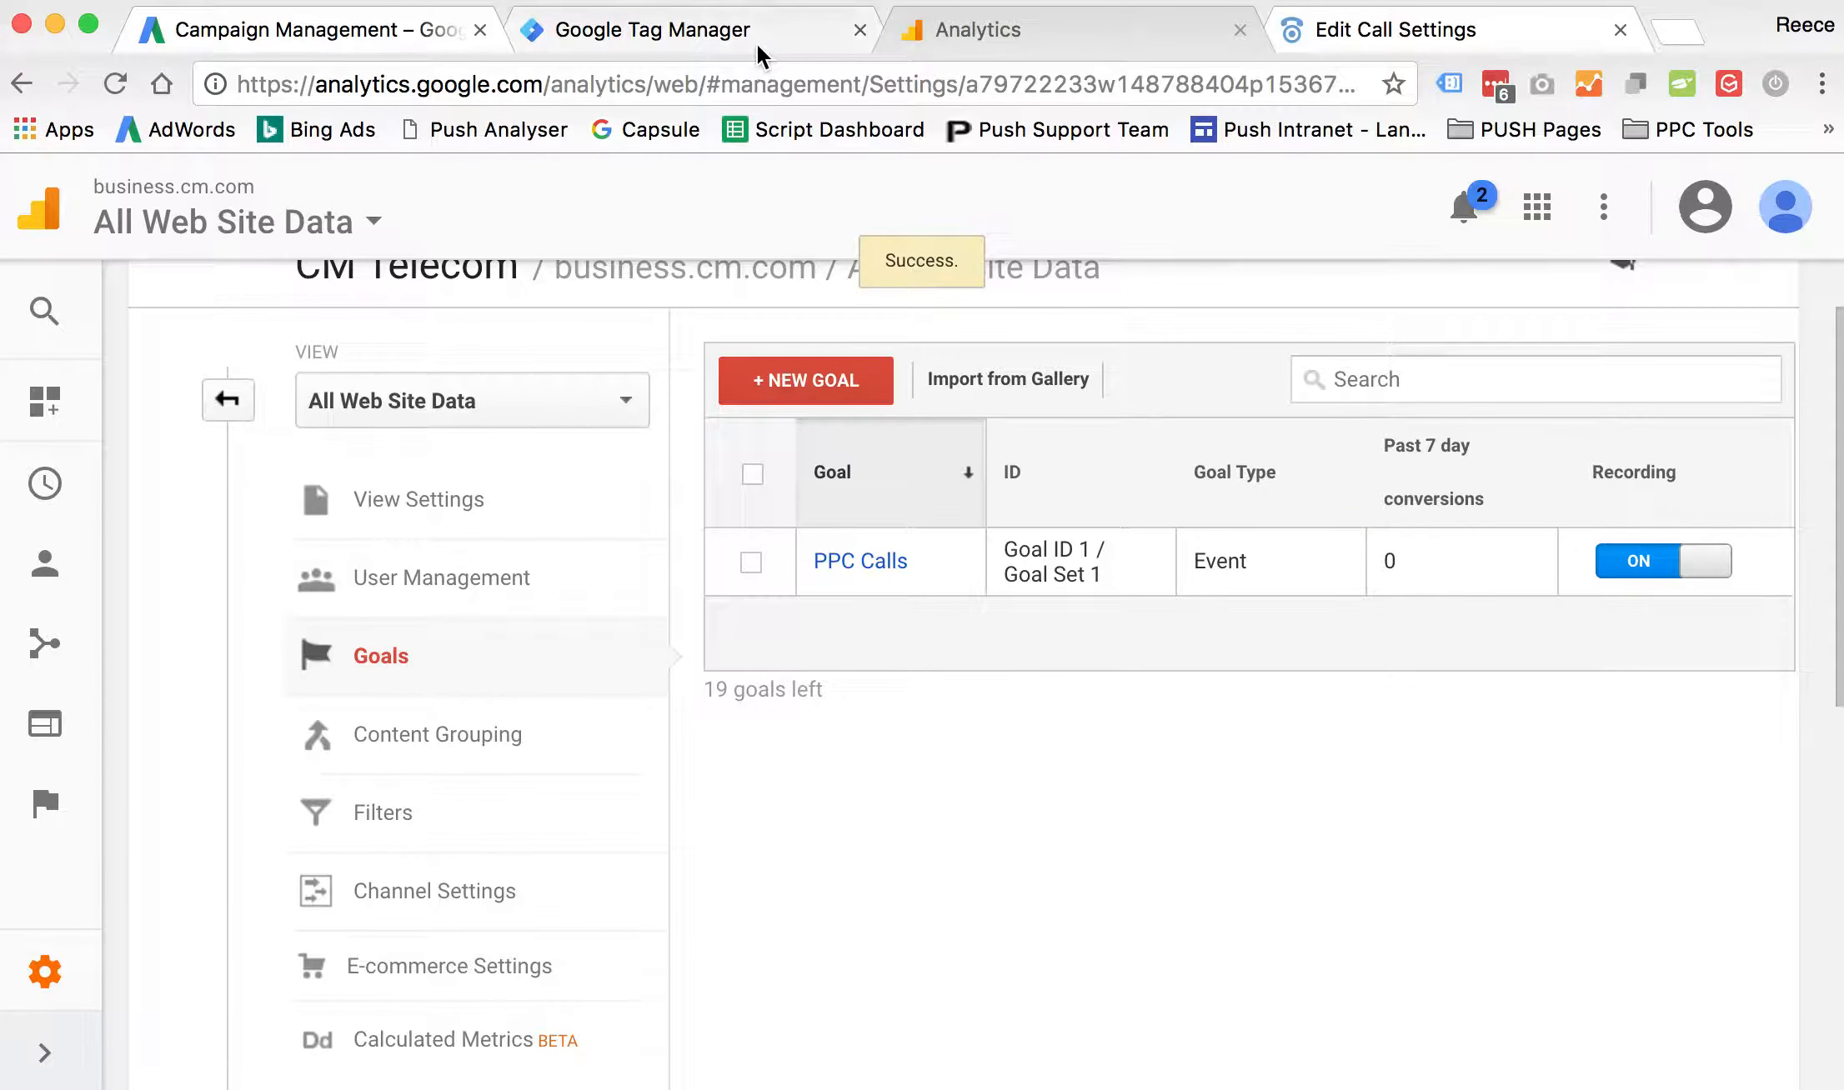
# - Switch to Google AdWords and search the client account list for "cm telecom"
pyautogui.click(387, 37)
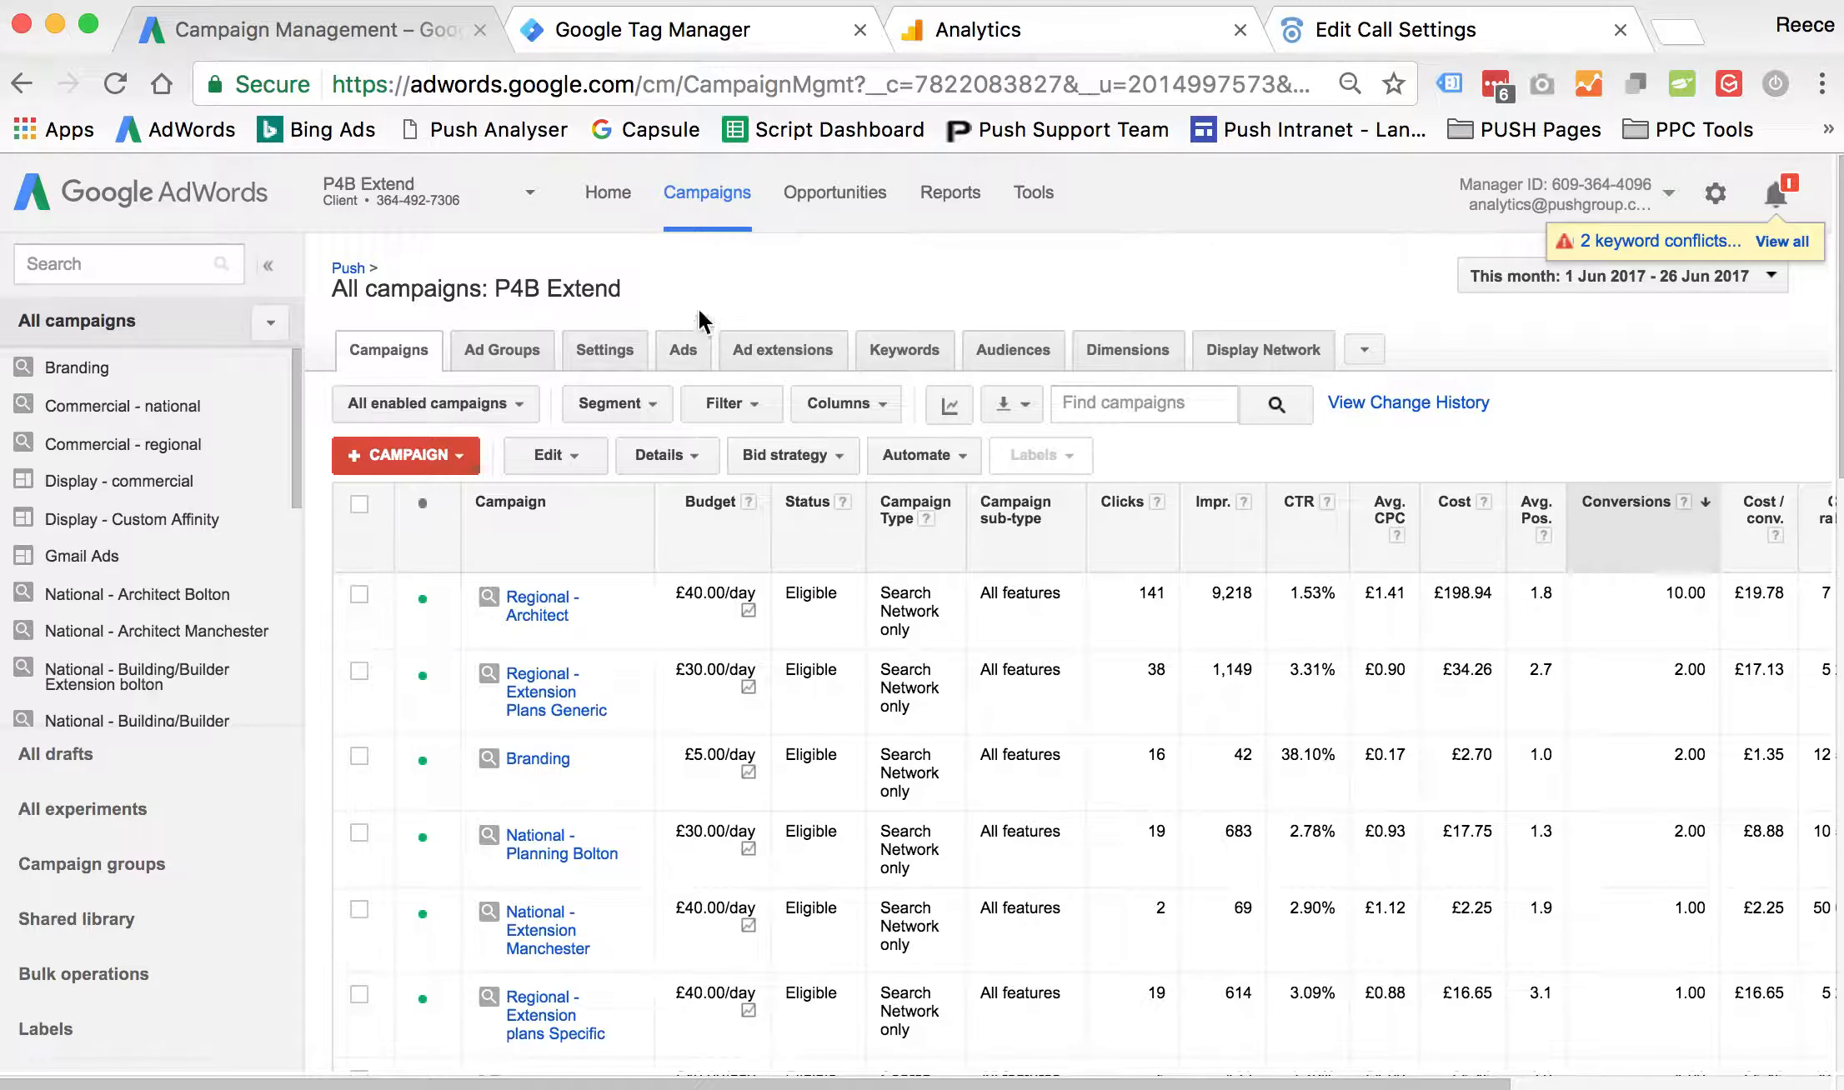
pyautogui.click(400, 190)
pyautogui.write('cm tele')
pyautogui.press('BackSpace')
pyautogui.press('BackSpace')
pyautogui.write('elecom')
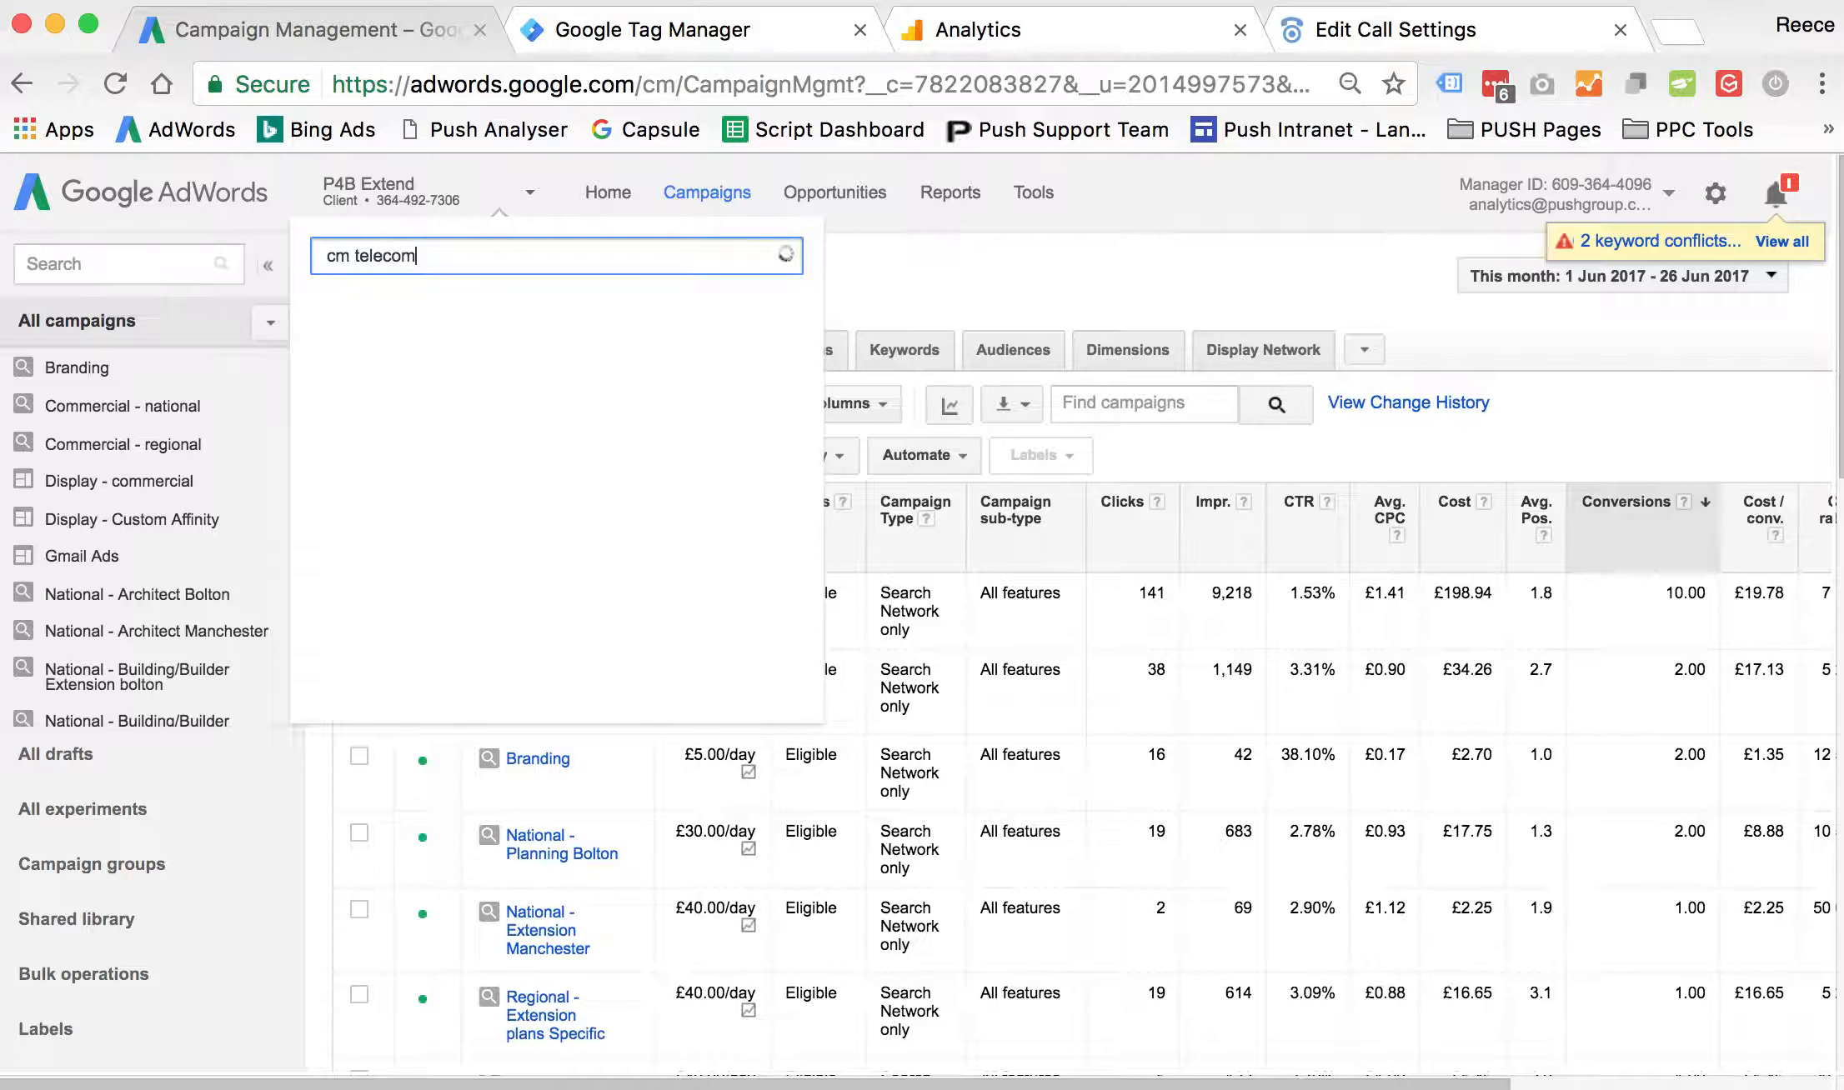